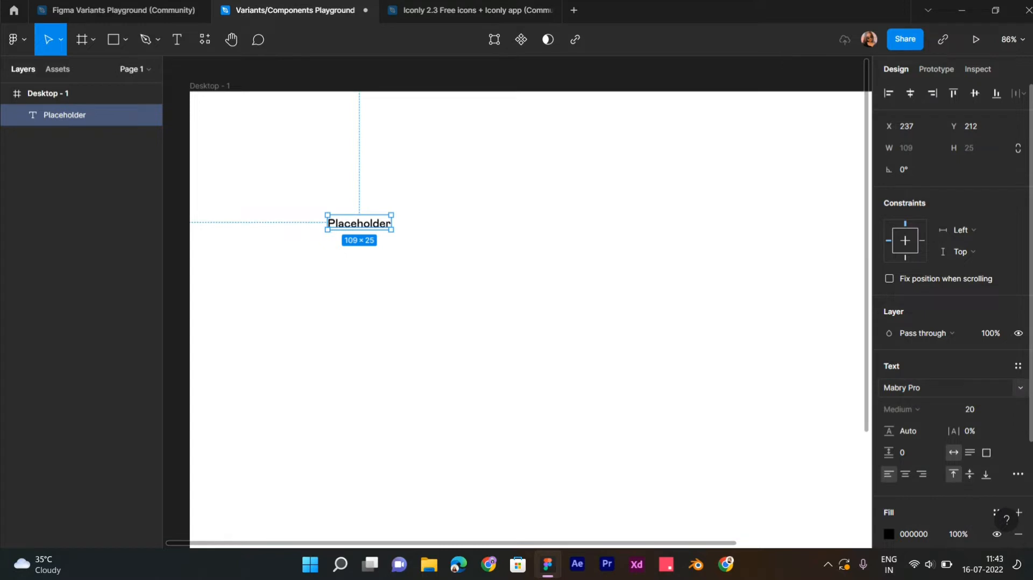
- Change the fill colour of the "Placeholder" text to the grey 6A6A6A
key("Escape")
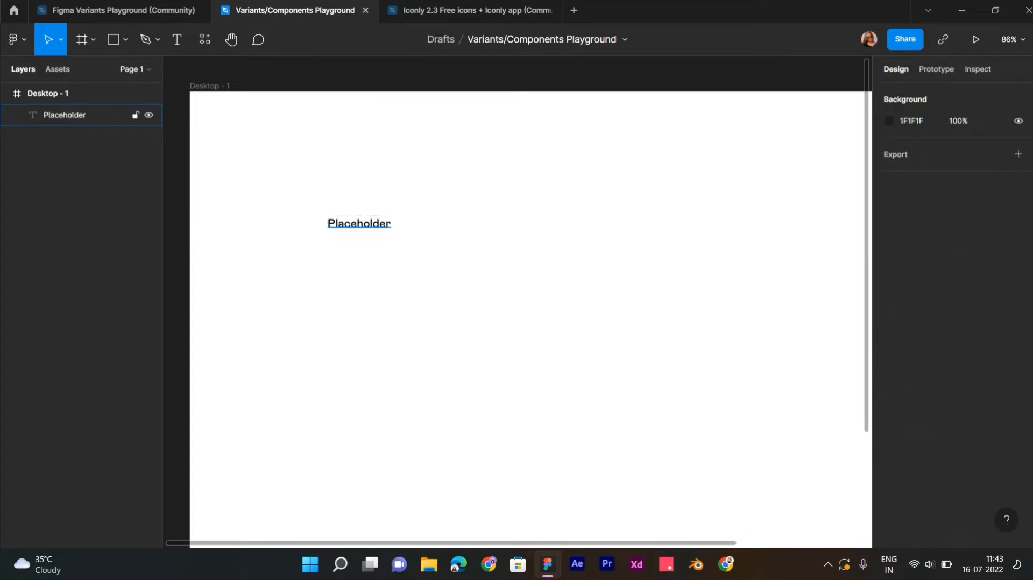
left_click(359, 223)
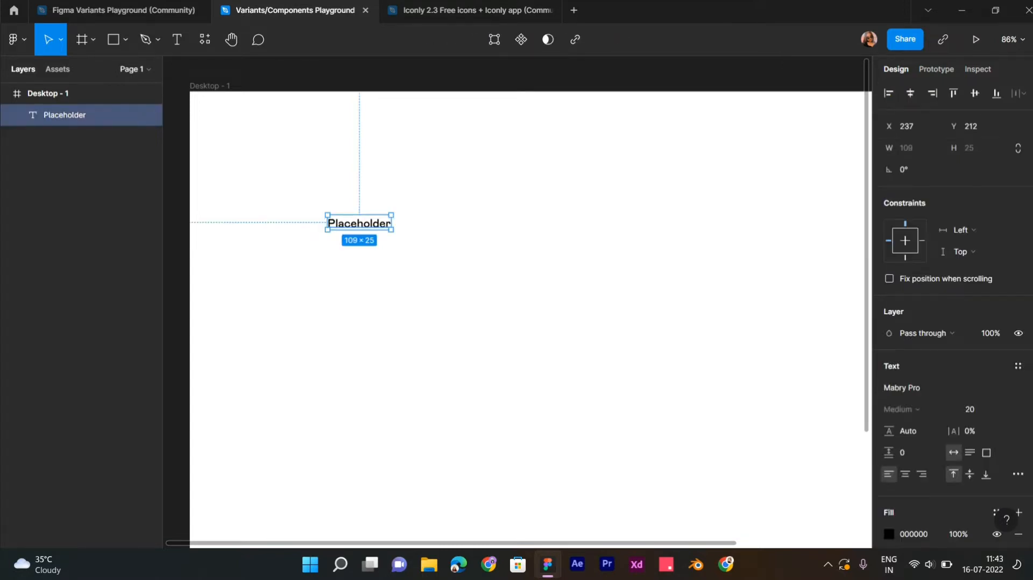
left_click(889, 533)
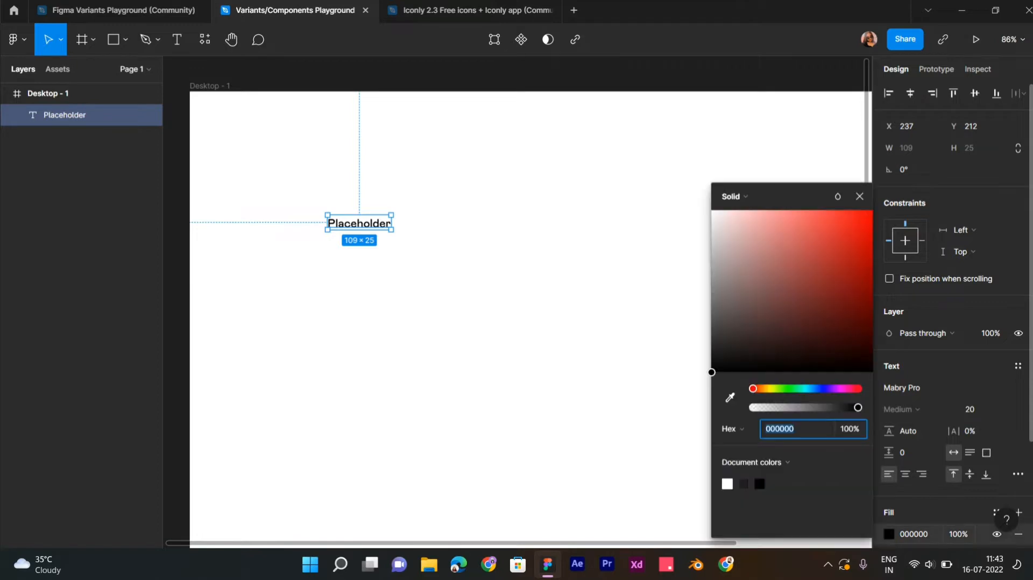
left_click_drag(753, 350, 711, 304)
key("Escape")
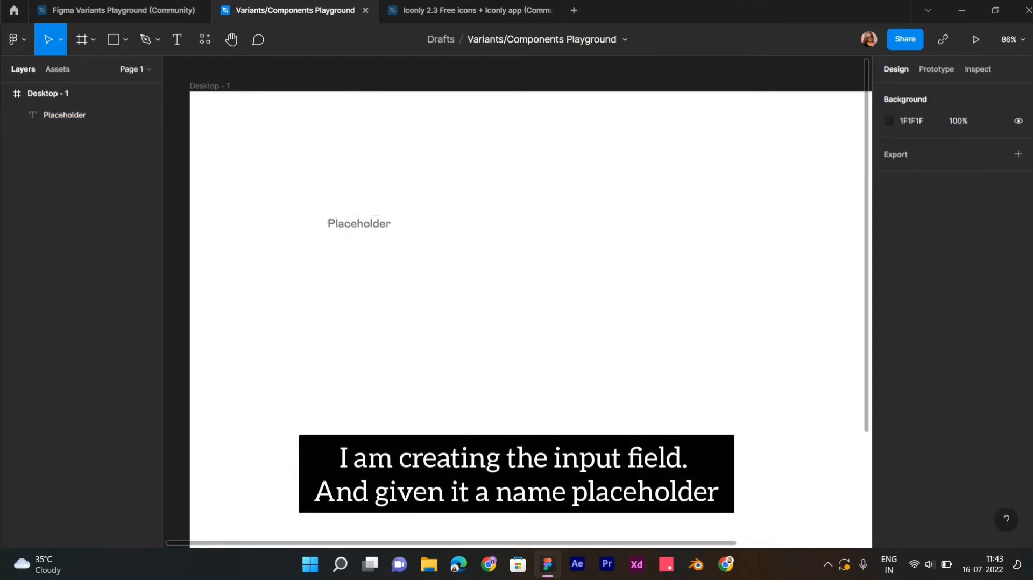
- Wrap the "Placeholder" text in an auto layout frame and align its content to the left centre
left_click(65, 115)
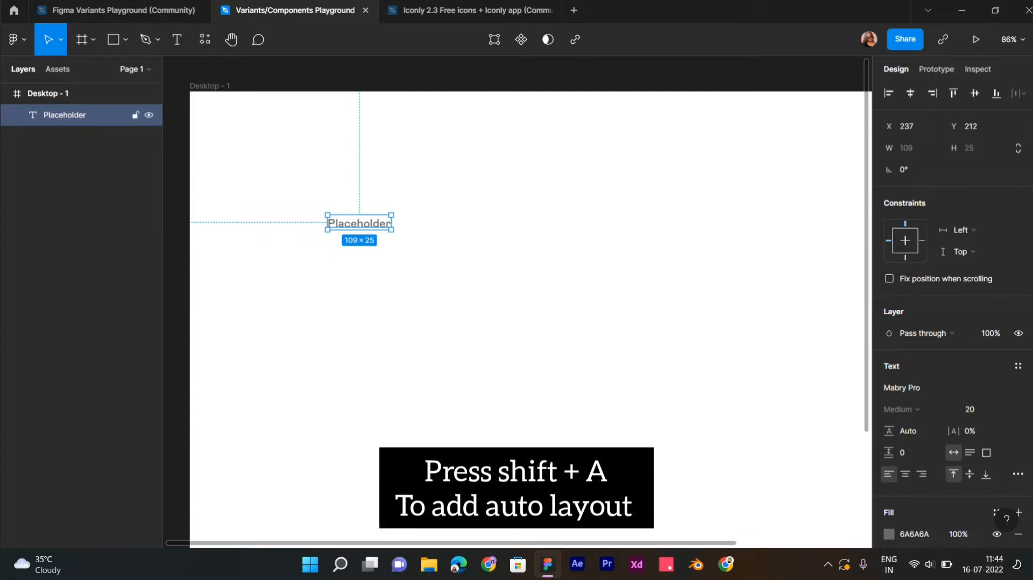
key("shift+a")
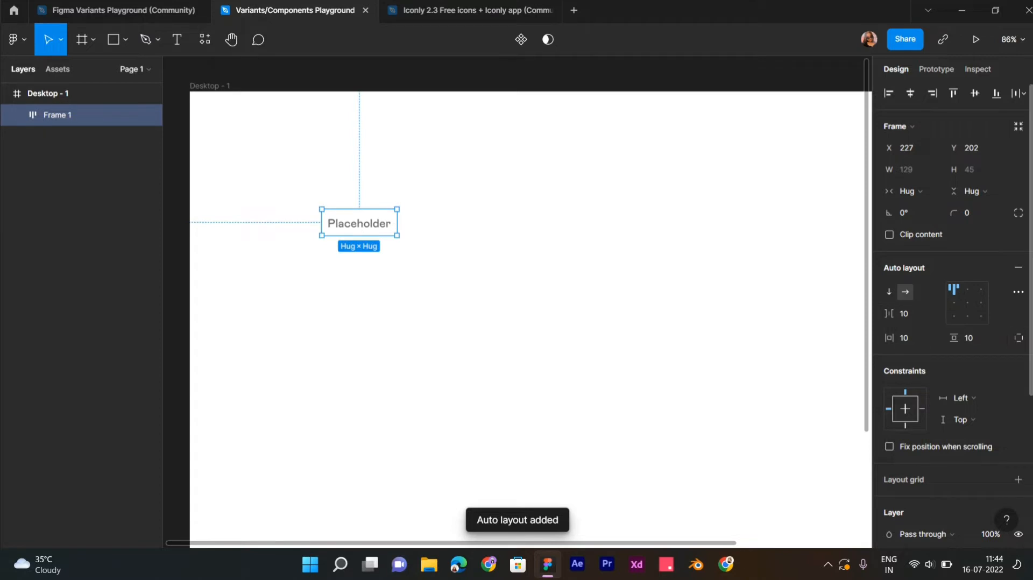
left_click(953, 302)
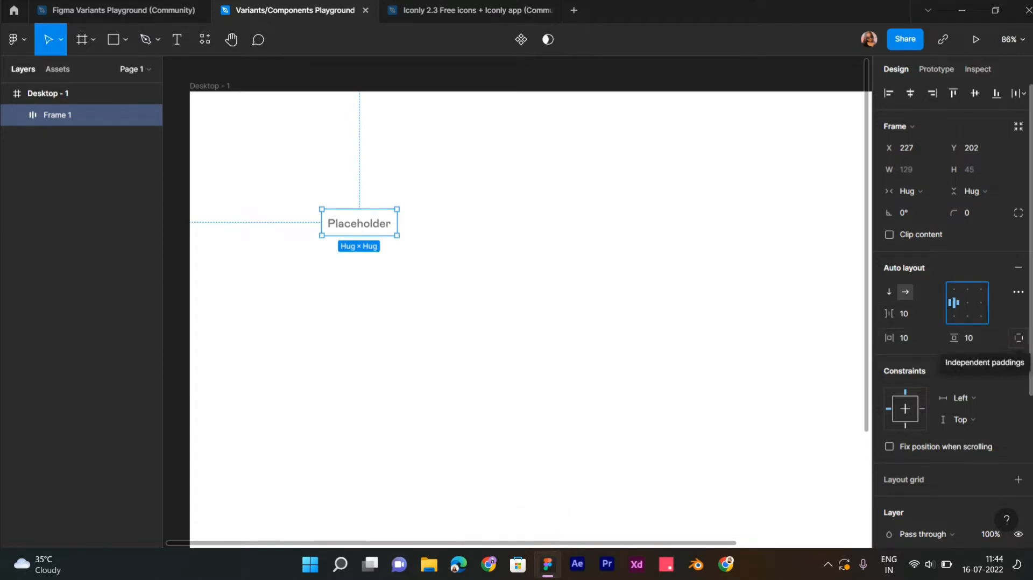
- Give the auto layout frame an independent right padding of 40 and widen it to 300
left_click(1018, 338)
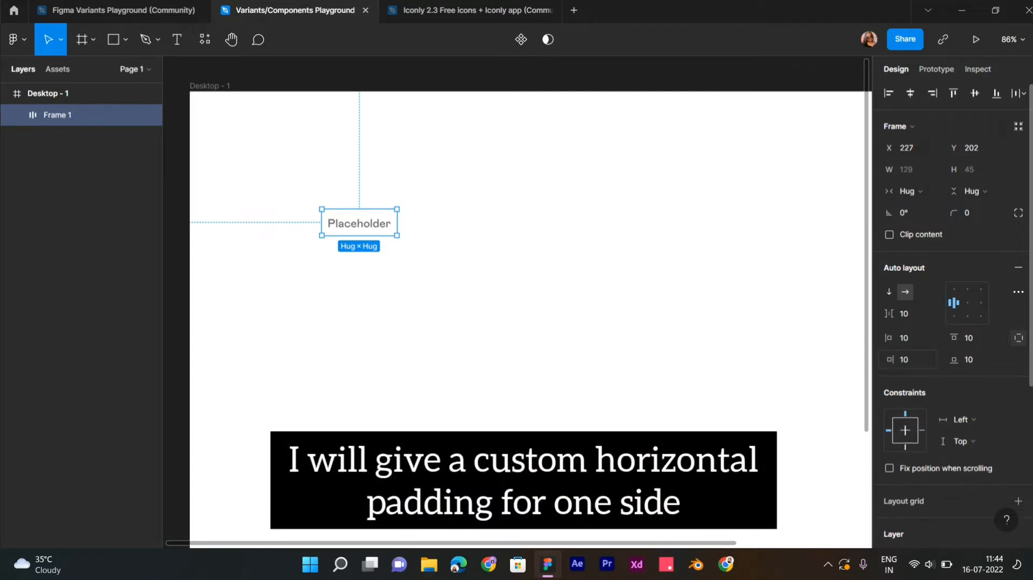
left_click(907, 360)
type("20")
key("Return")
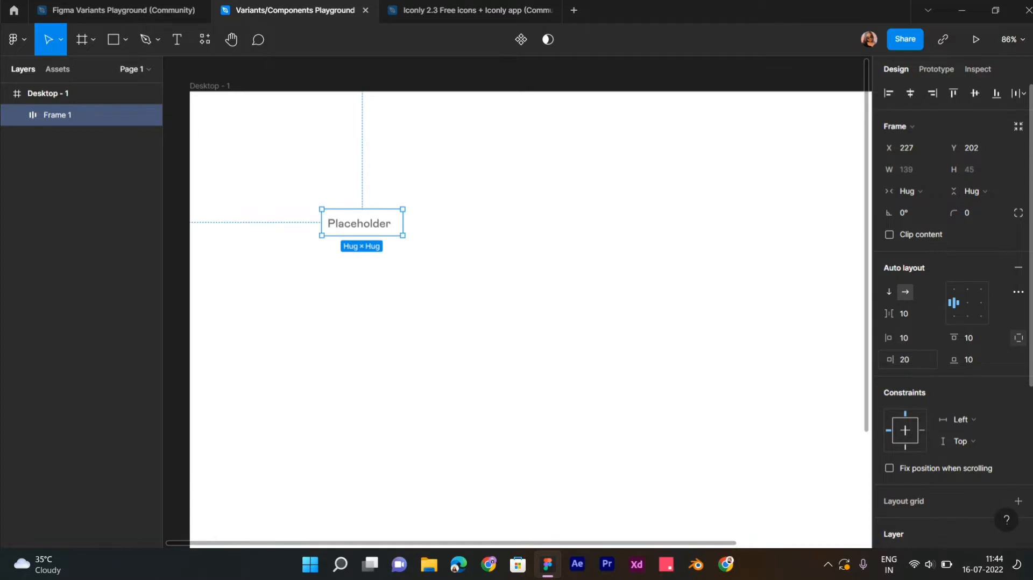
left_click(907, 359)
type("40")
key("Return")
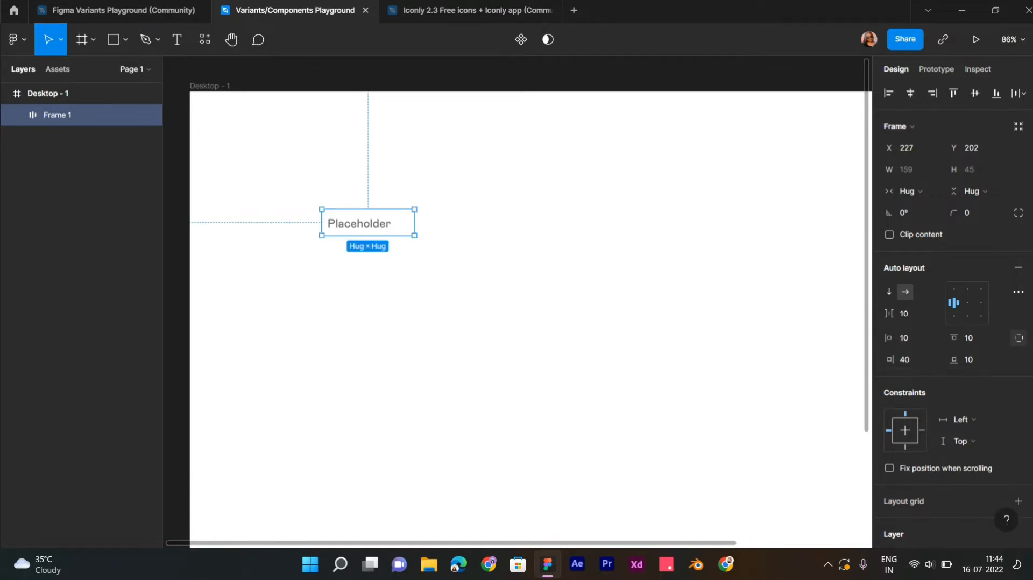
left_click_drag(414, 222, 496, 223)
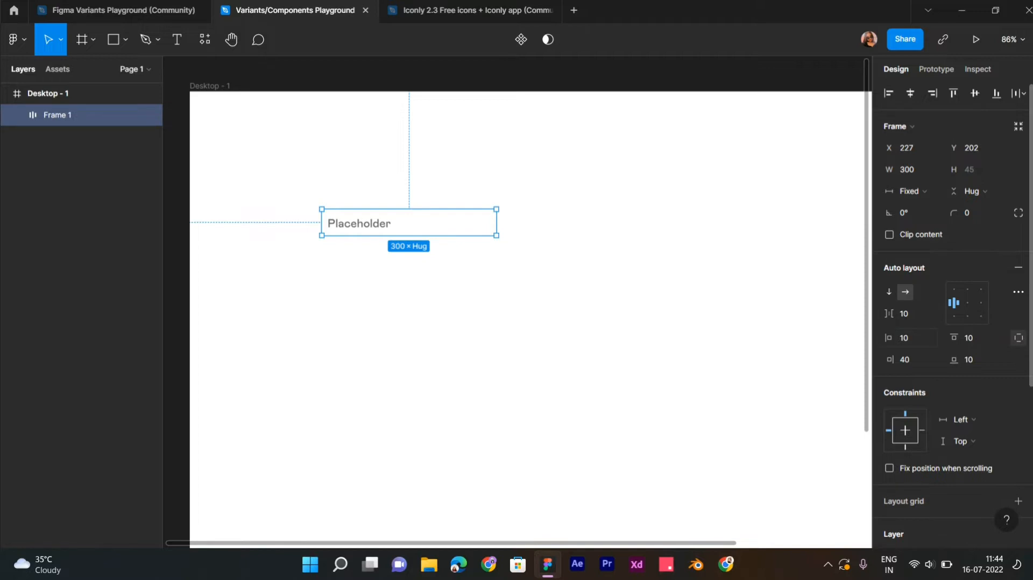
- Set the frame's left padding to 20 and its vertical padding to 16
left_click(907, 337)
type("20")
key("Return")
left_click(1018, 338)
left_click(968, 338)
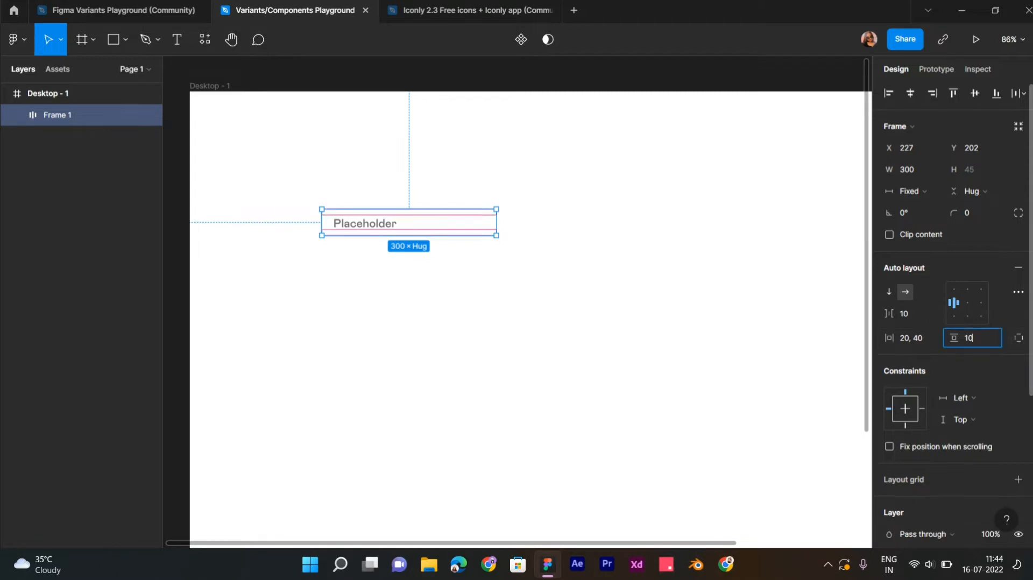
type("16")
key("Return")
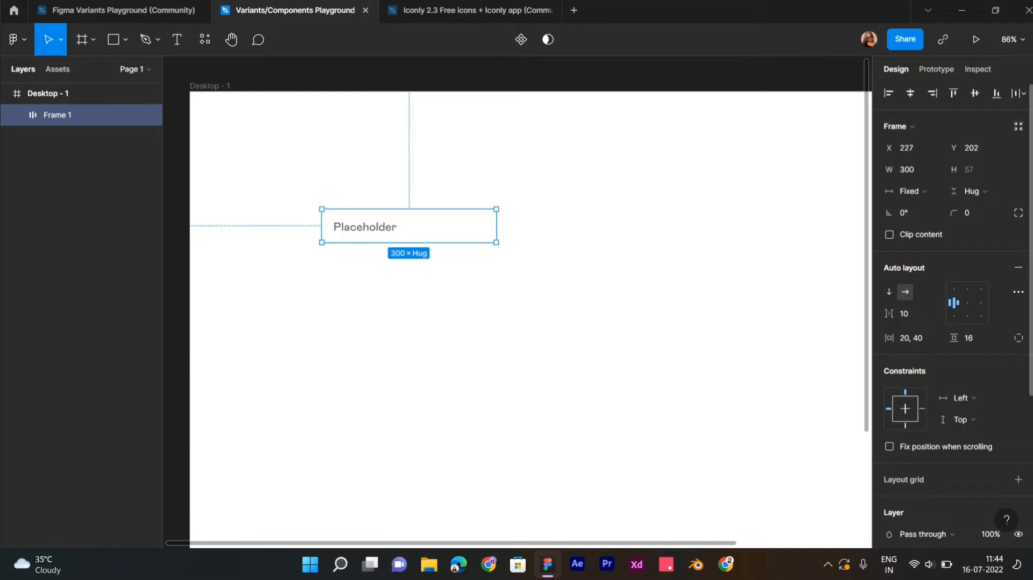
- Add an inside stroke of width 1 to the frame and colour it grey 8D8D8D
scroll(963, 345, "down", 3)
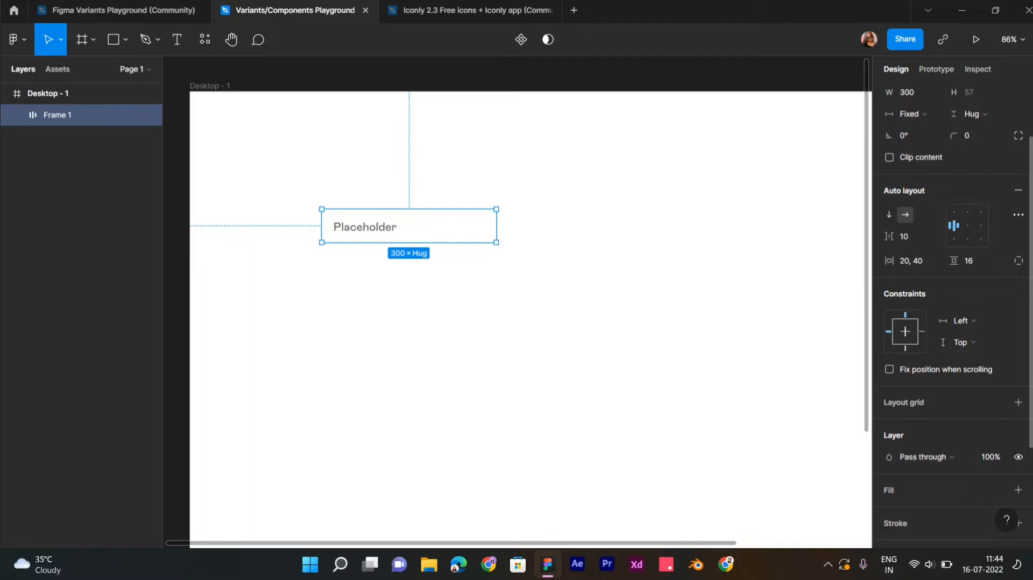
scroll(974, 342, "down", 3)
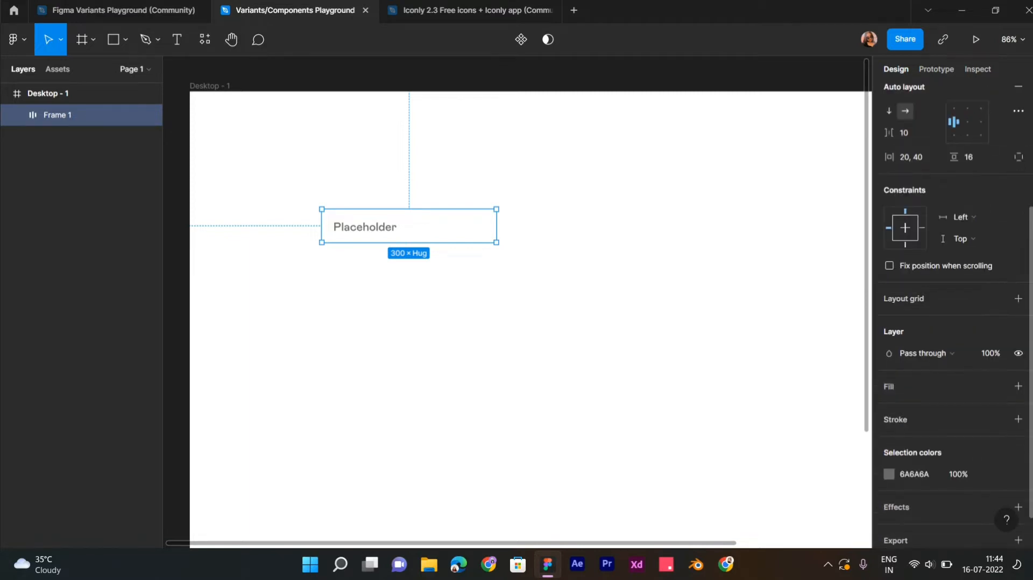
left_click(1017, 419)
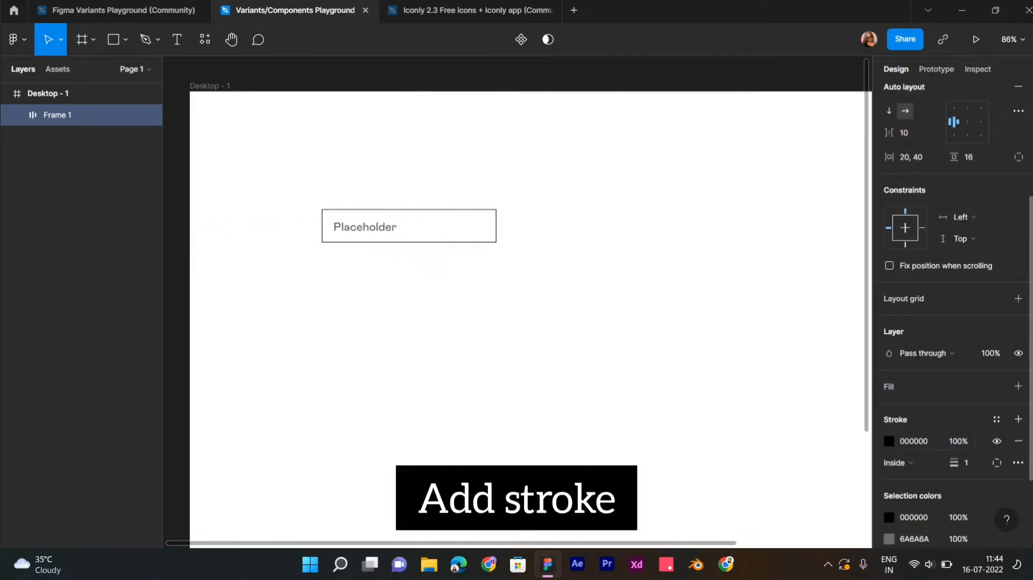
left_click(889, 440)
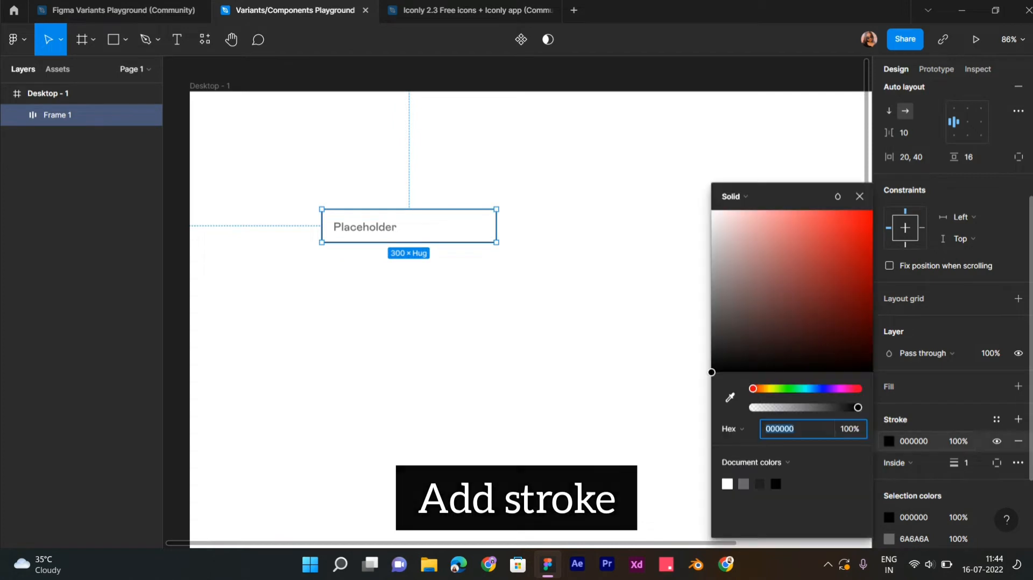
left_click(741, 348)
mouse_move(740, 347)
left_mouse_down()
mouse_move(712, 341)
mouse_move(710, 282)
left_mouse_up()
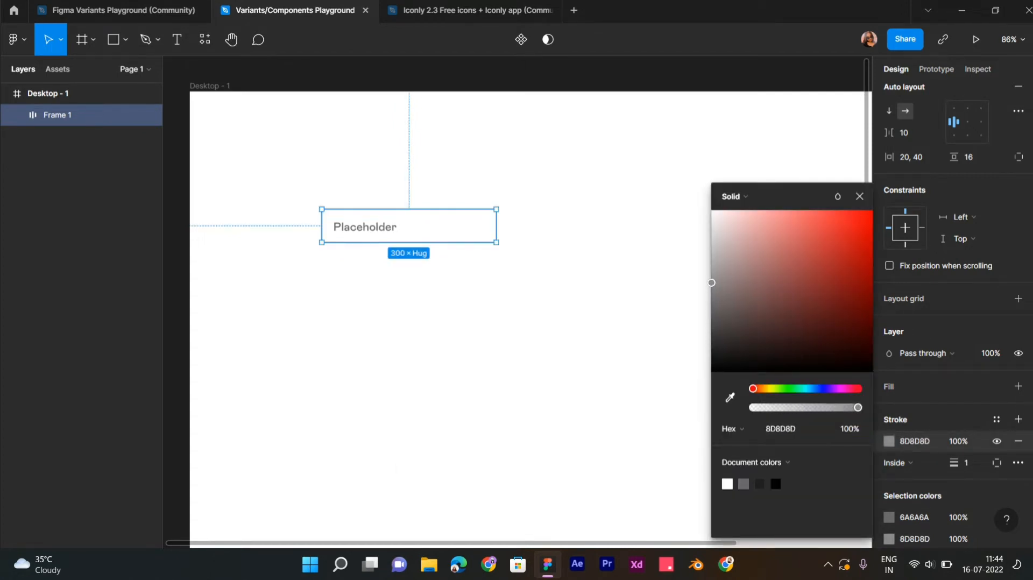
- Round the frame's corners with a radius of 8 and raise the corner smoothing to about its maximum
scroll(952, 322, "up", 3)
left_click(971, 212)
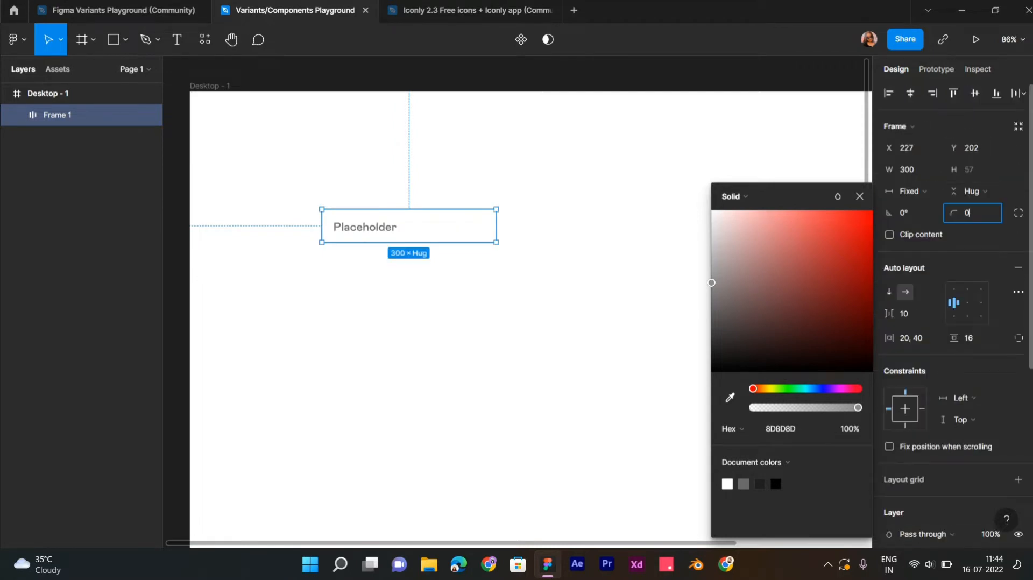
type("8")
key("Return")
left_click(1018, 213)
left_click(1018, 234)
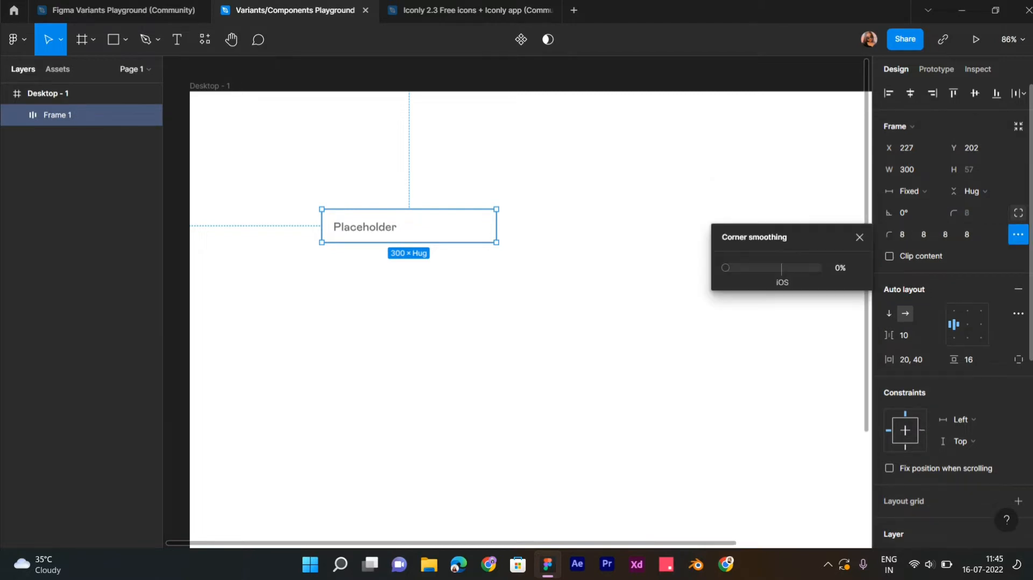
left_click_drag(725, 268, 817, 268)
key("Escape")
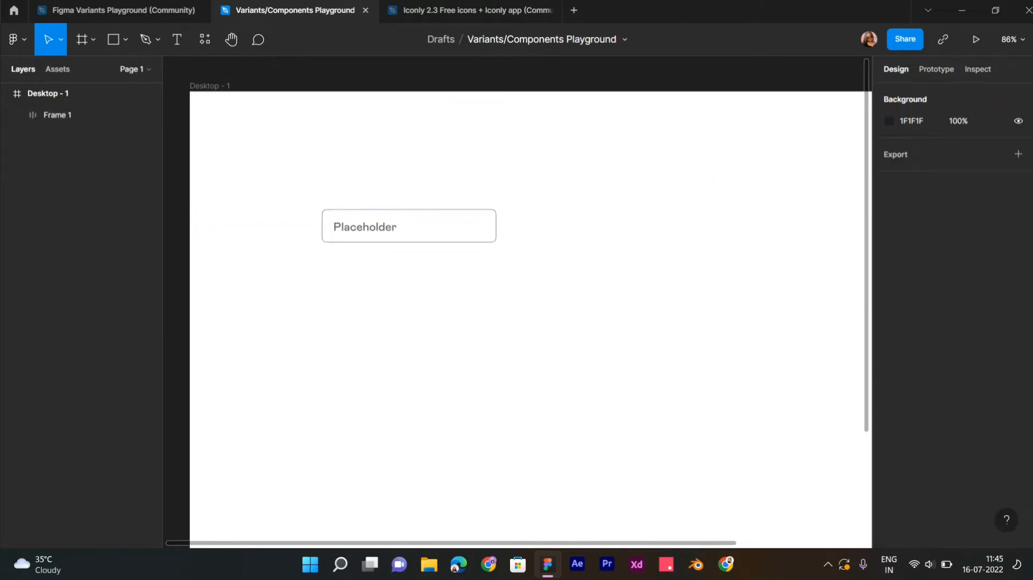
- Change the "Placeholder" text's font to Inter and its size to 16
left_click(333, 226)
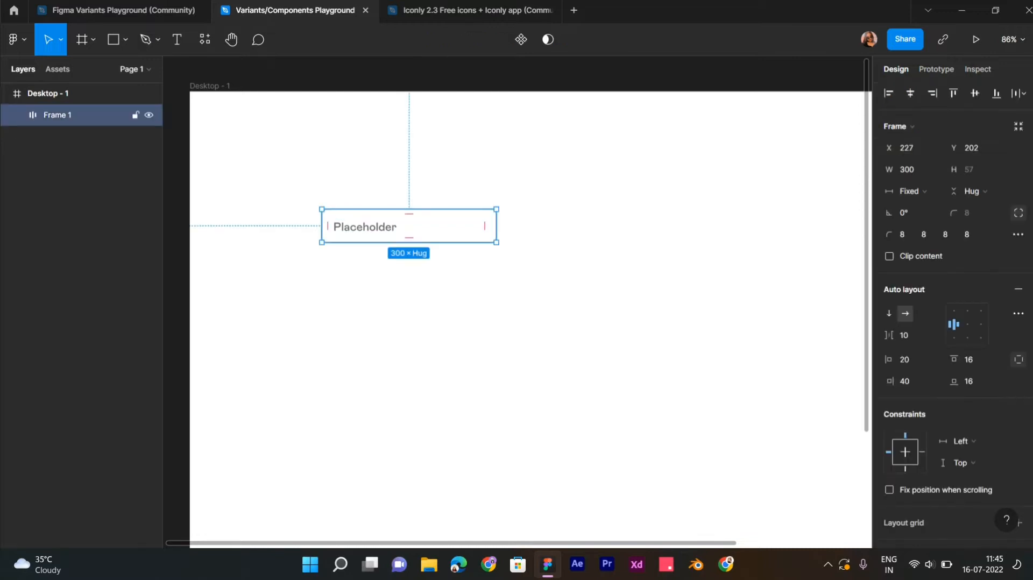
double_click(334, 226)
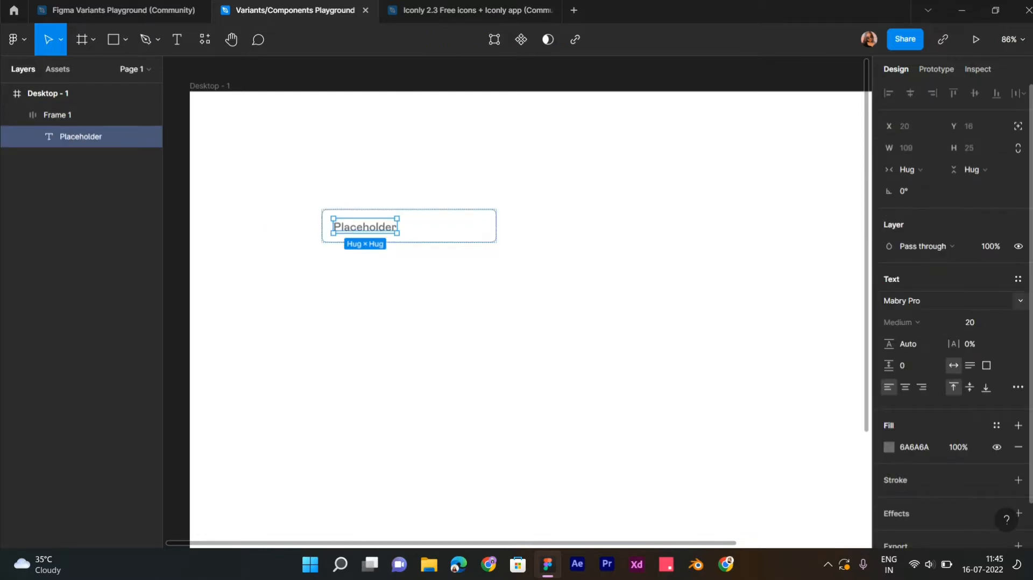
left_click(901, 301)
type("Inter")
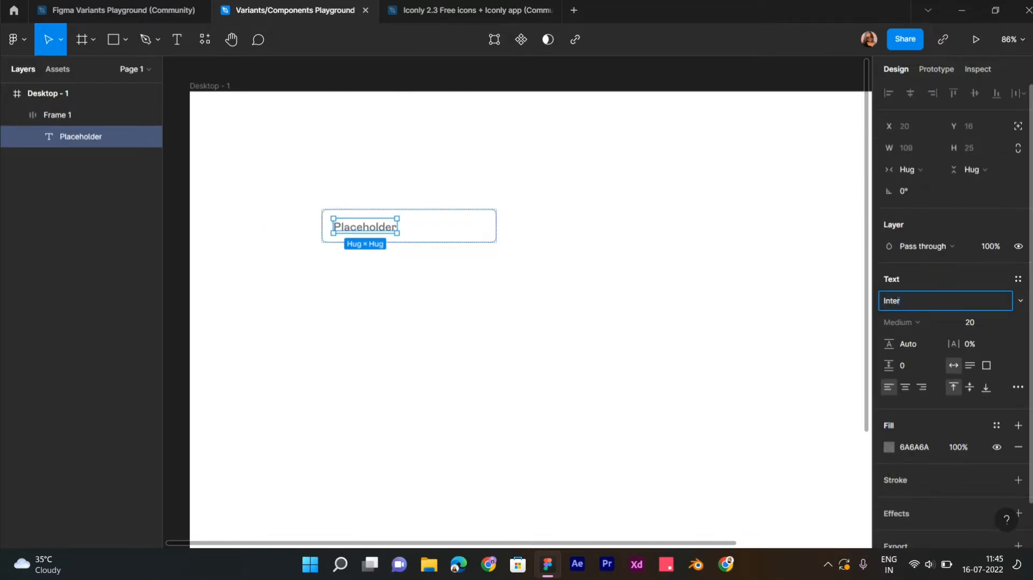
key("Return")
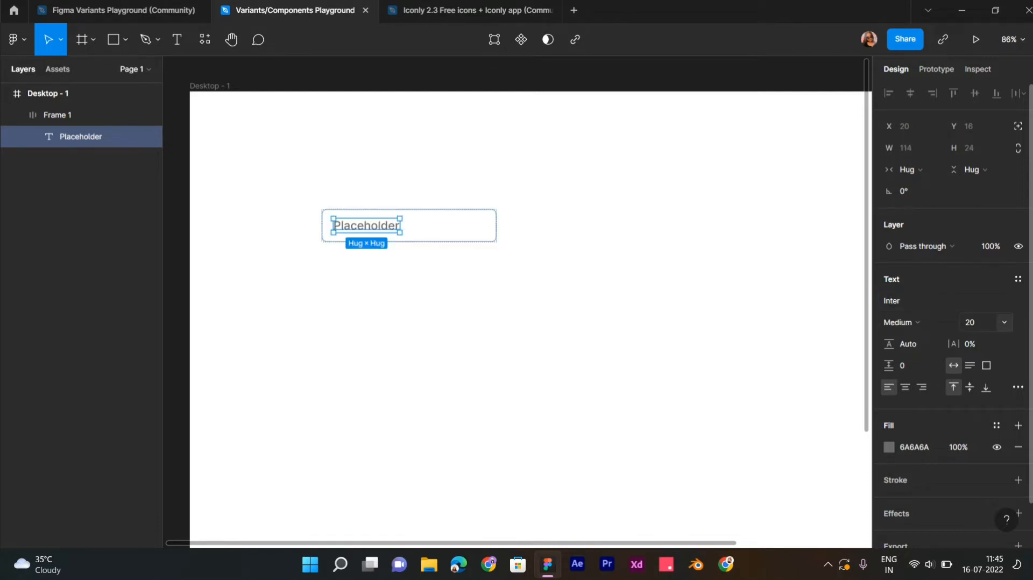
left_click(969, 322)
type("16")
key("Return")
key("Escape")
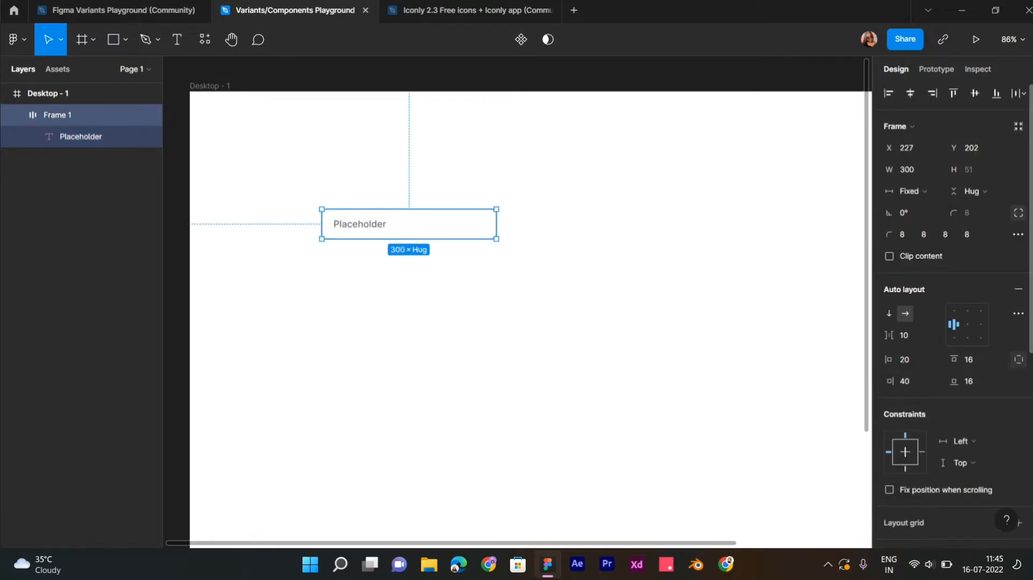
- Set the input field frame's vertical padding to 20
left_click(1018, 359)
left_click(971, 359)
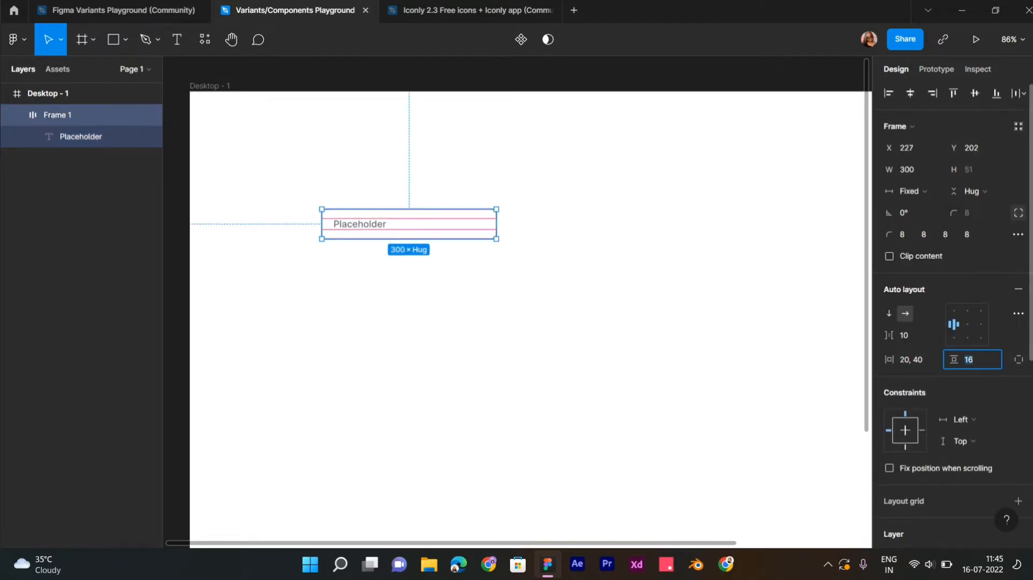
type("20")
key("Return")
key("Escape")
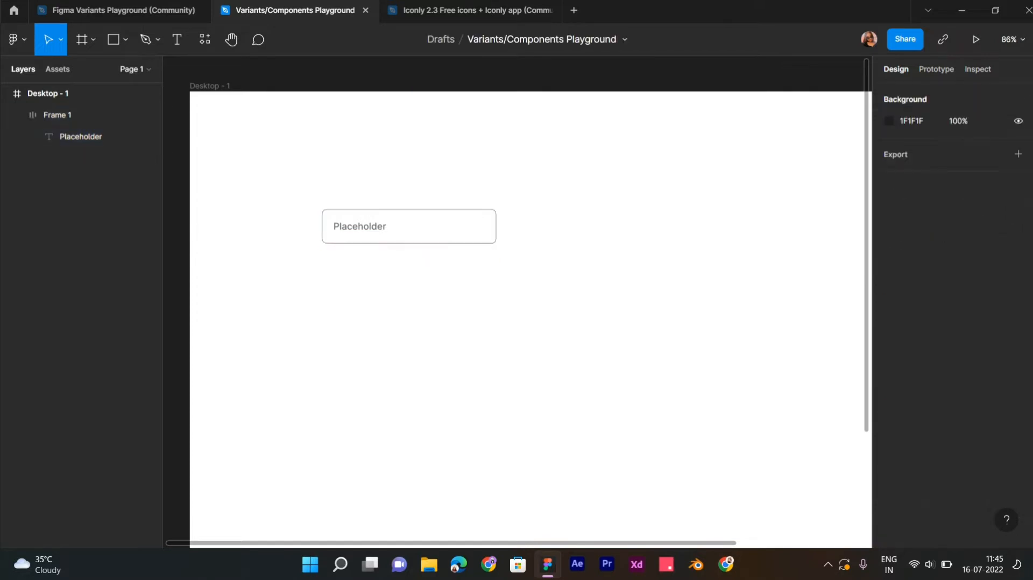
- Duplicate the input field frame and place the copy to its right in the same row, at X 583
left_click(409, 226)
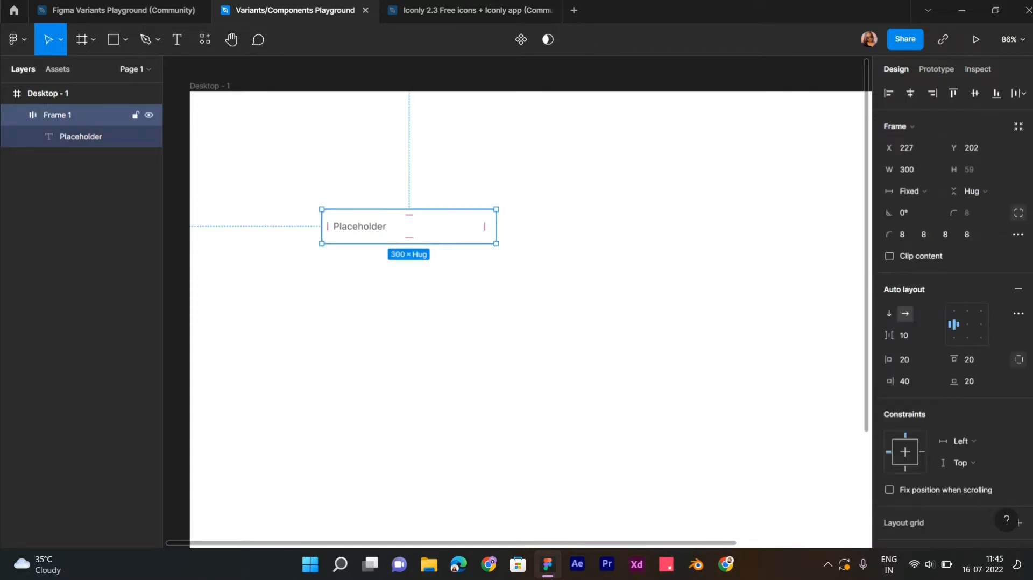
scroll(471, 231, "up", 3)
scroll(433, 240, "down", 3)
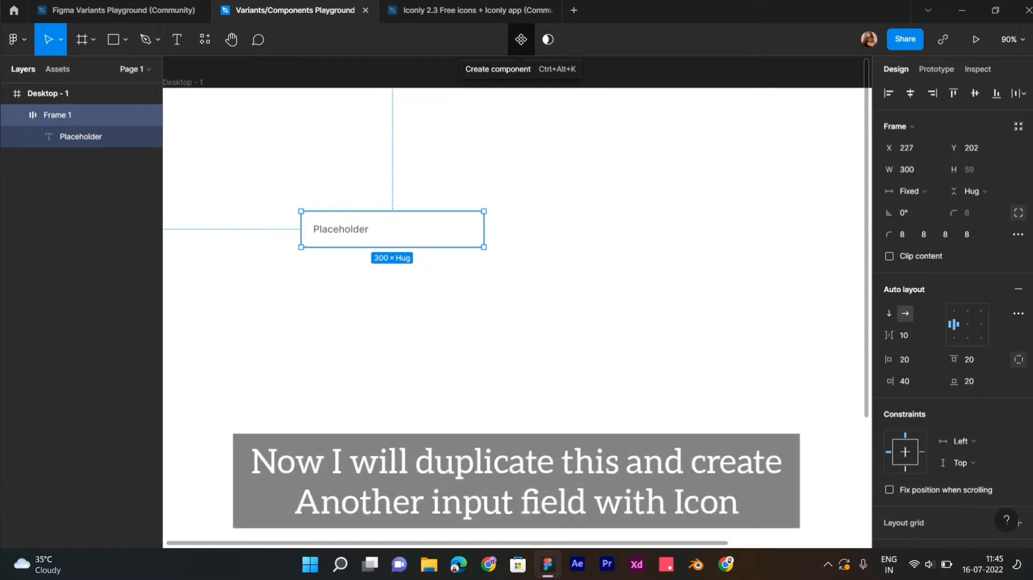
key("Escape")
left_click(392, 230)
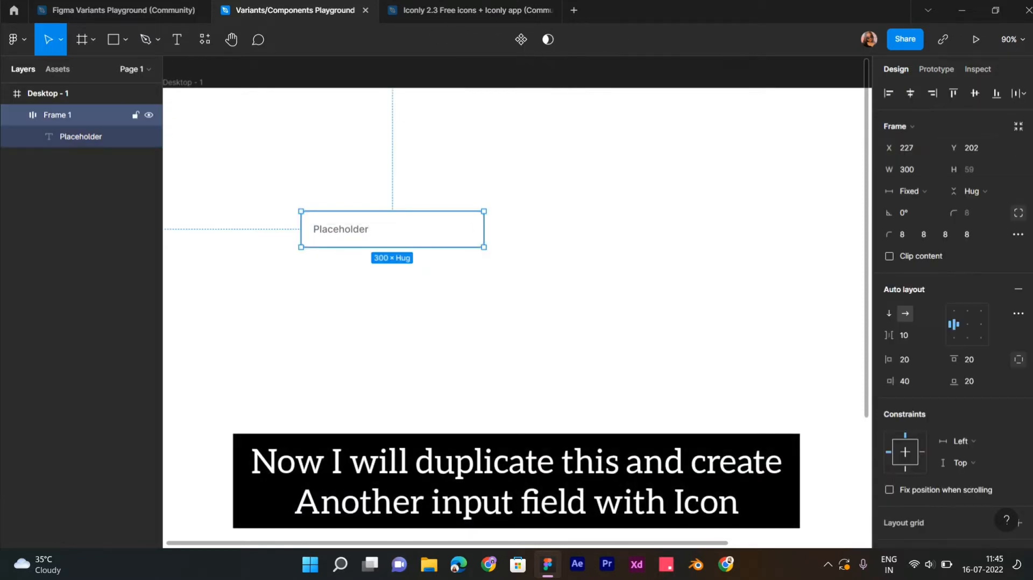
left_click_drag(392, 229, 610, 229, "alt")
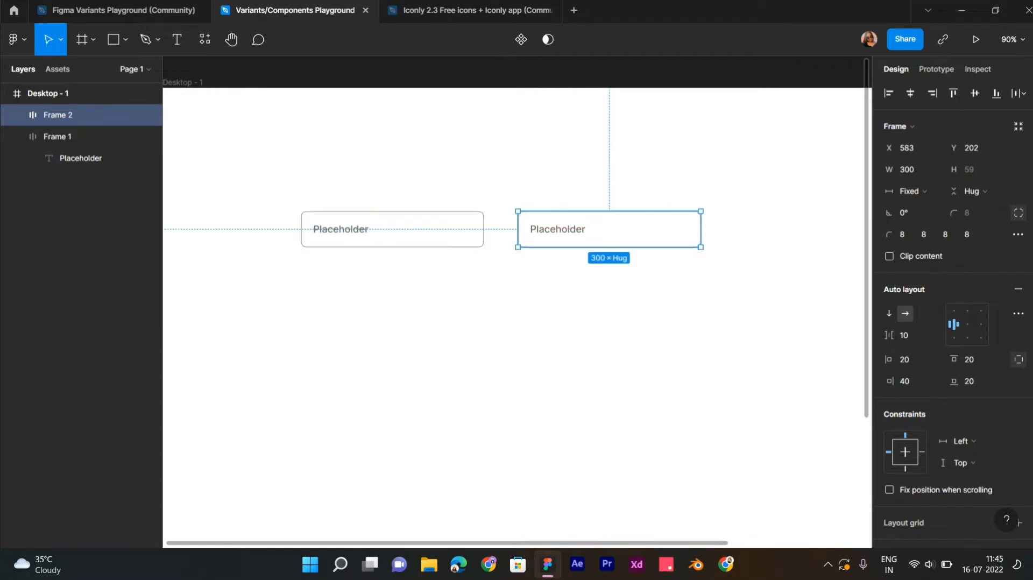
- Copy the circled down-arrow icon from the Iconly 2.3 file and return to the Variants/Components Playground file
left_click(469, 10)
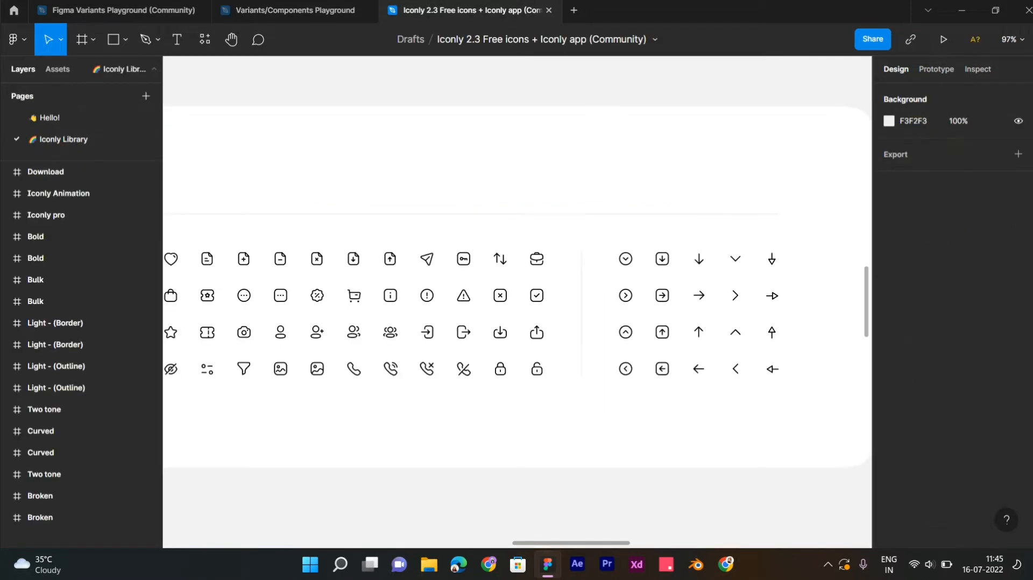
left_click(625, 258)
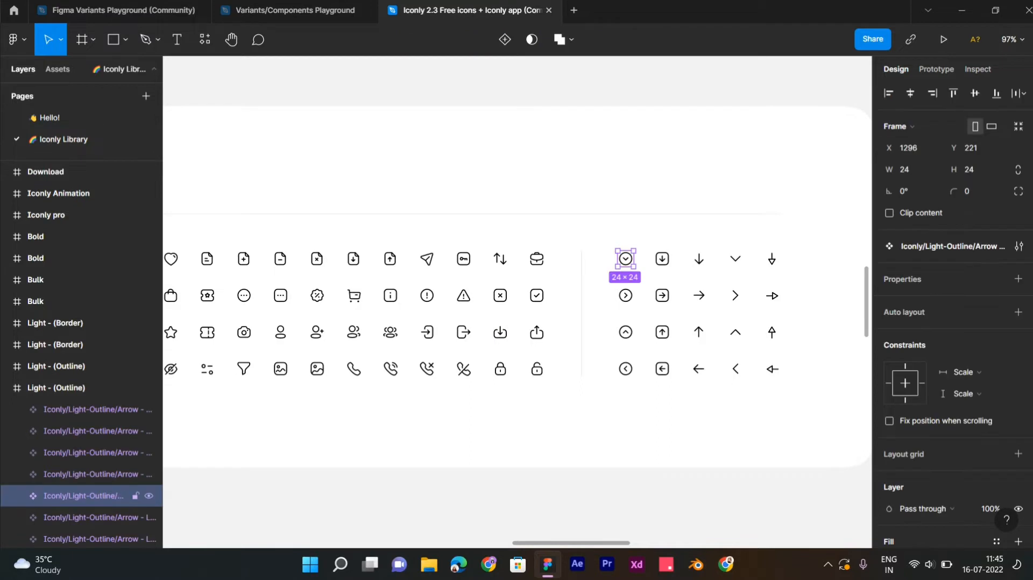
key("ctrl+c")
left_click(295, 11)
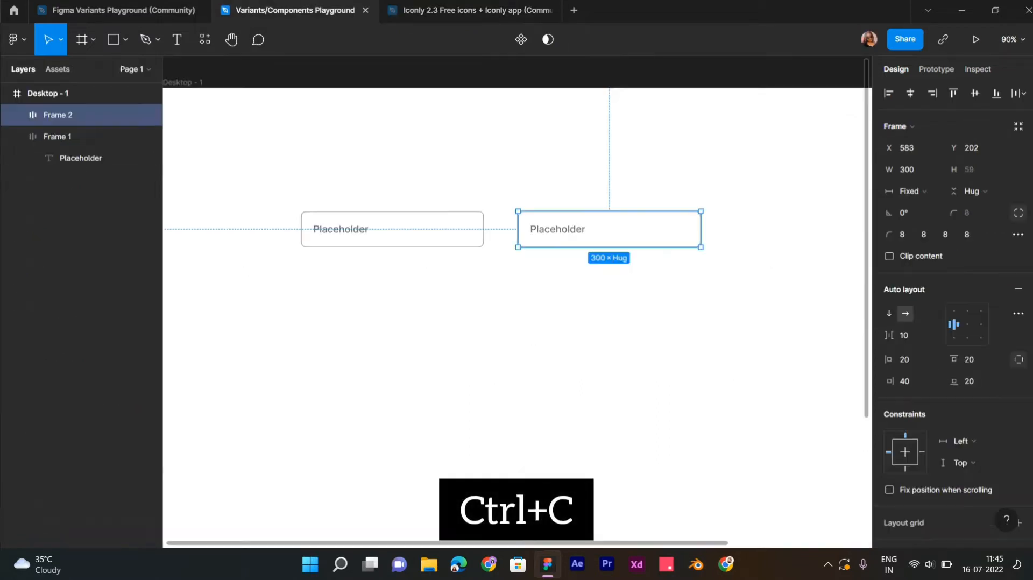
- Paste the circled down-arrow icon and place it inside the second input field's auto layout, after the placeholder text
key("Escape")
key("ctrl+v")
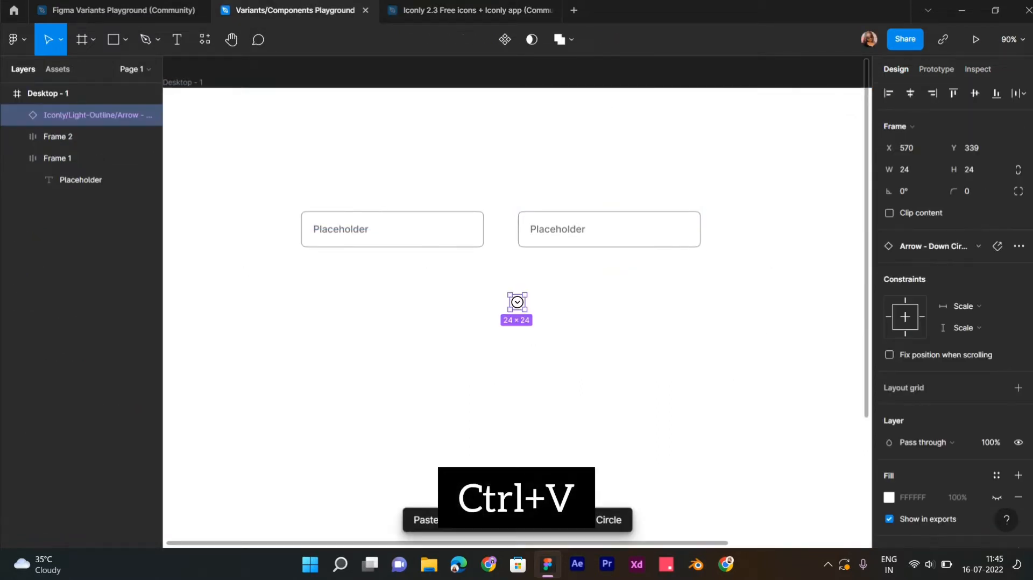
left_click_drag(517, 302, 675, 230)
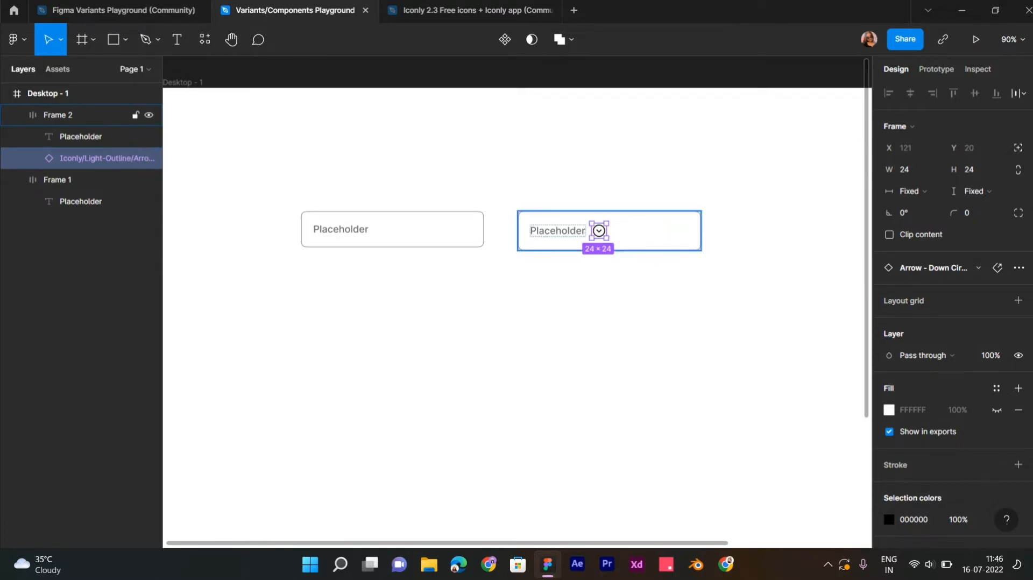
- Try widening the second field's item spacing to push the arrow icon toward its right end, and undo the change
key("Escape")
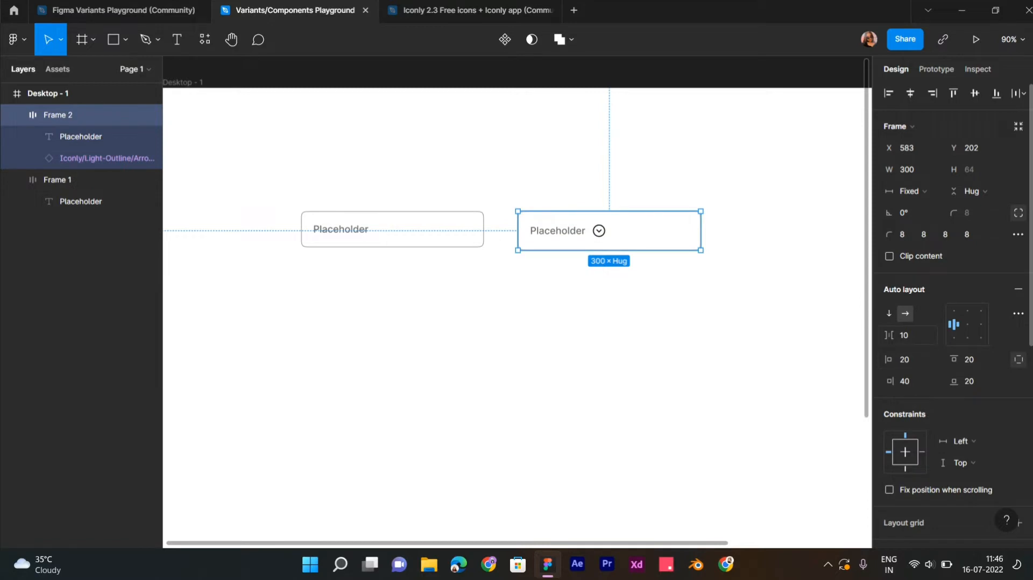
left_click_drag(888, 334, 31, 351)
key("Escape")
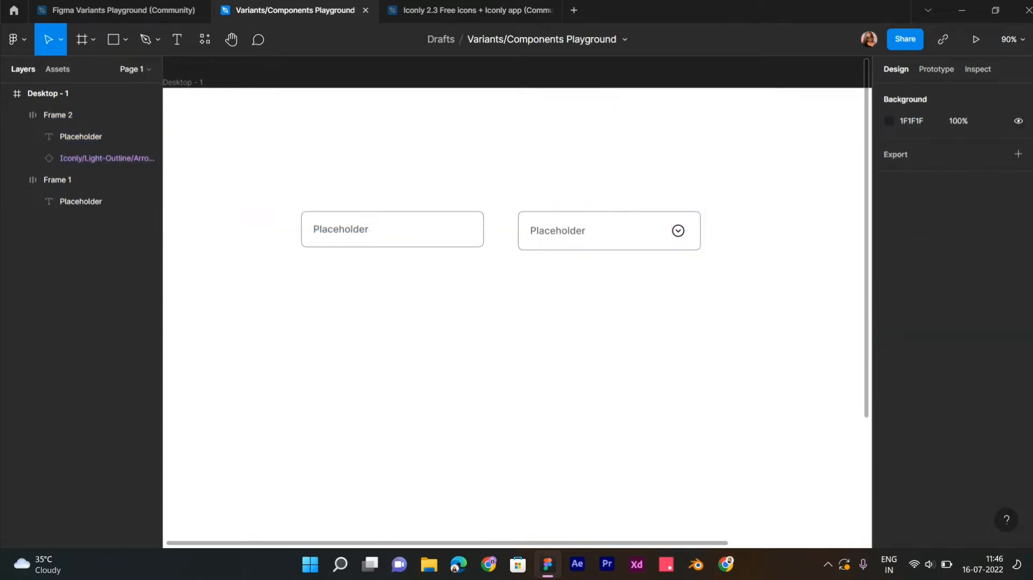
left_click(608, 230)
key("ctrl+z")
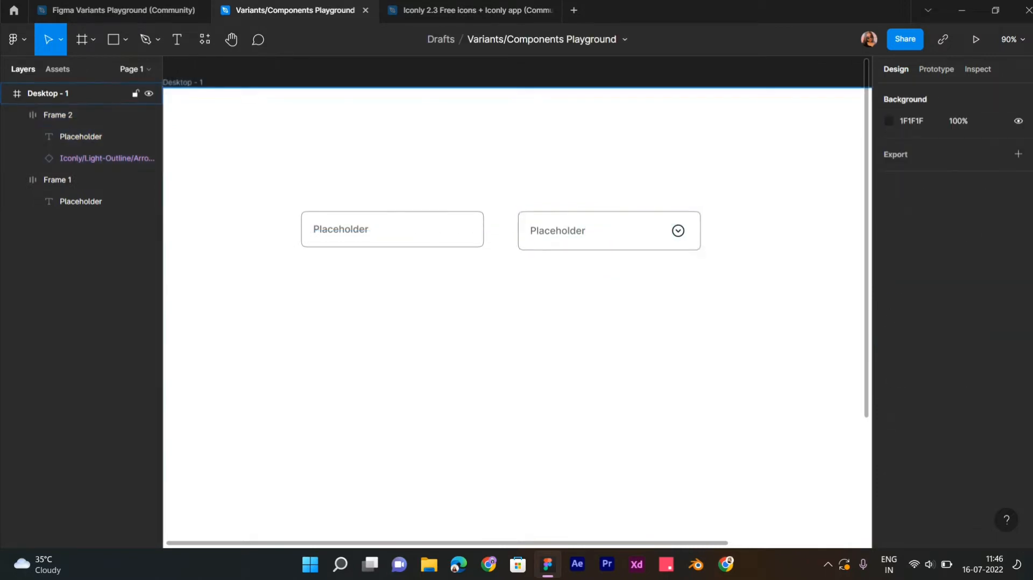
key("ctrl+z")
key("ctrl+z")
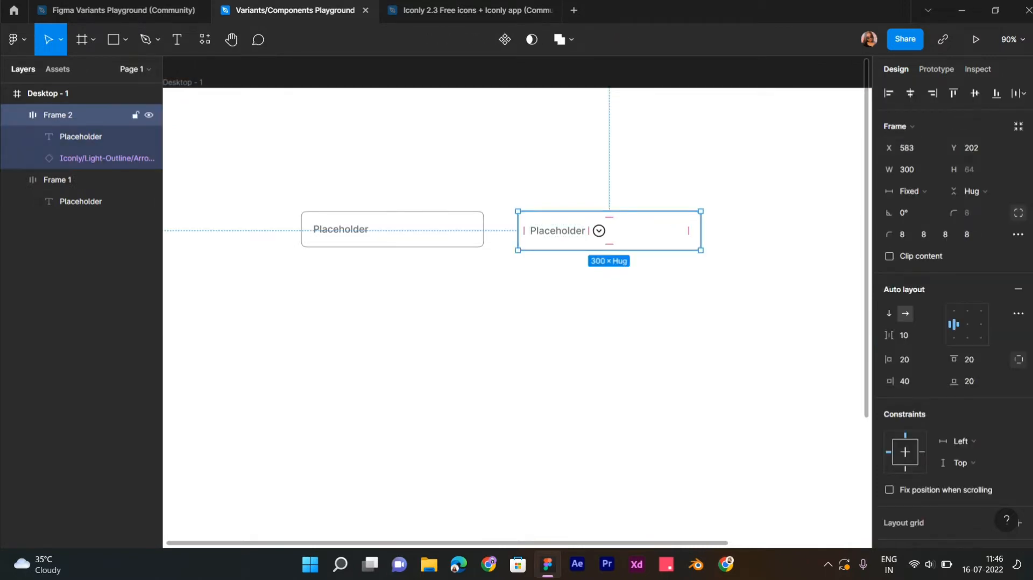
- Give the arrow icon absolute position and move it to the second field's right end, at X 253, Y 18
left_click(107, 158)
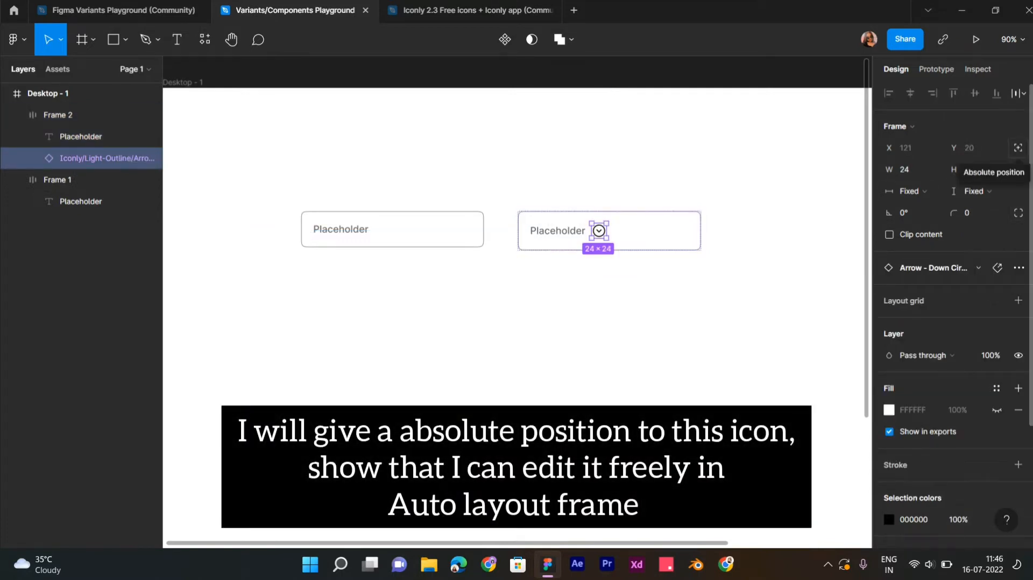
left_click(1018, 147)
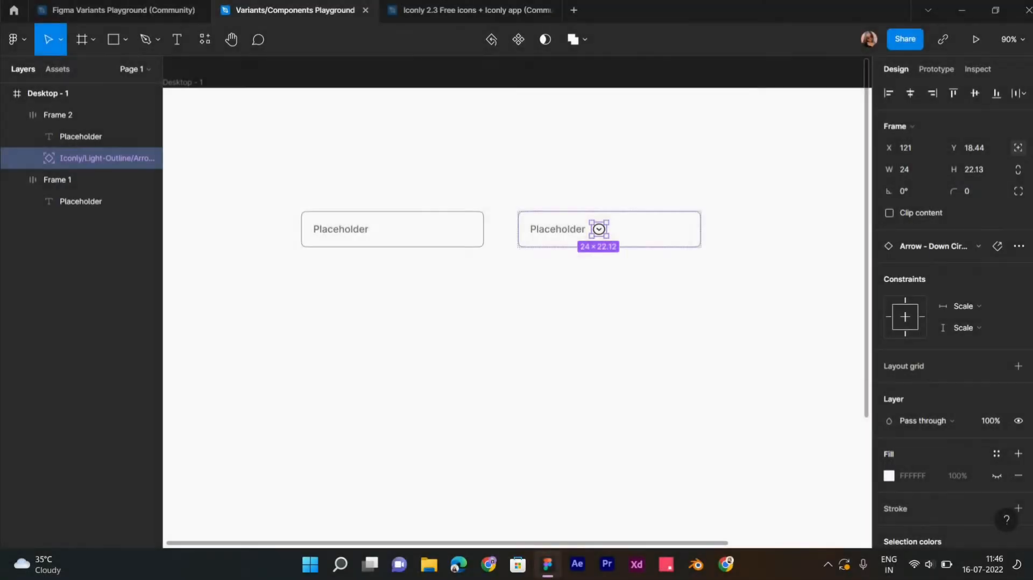
left_click_drag(597, 228, 679, 228)
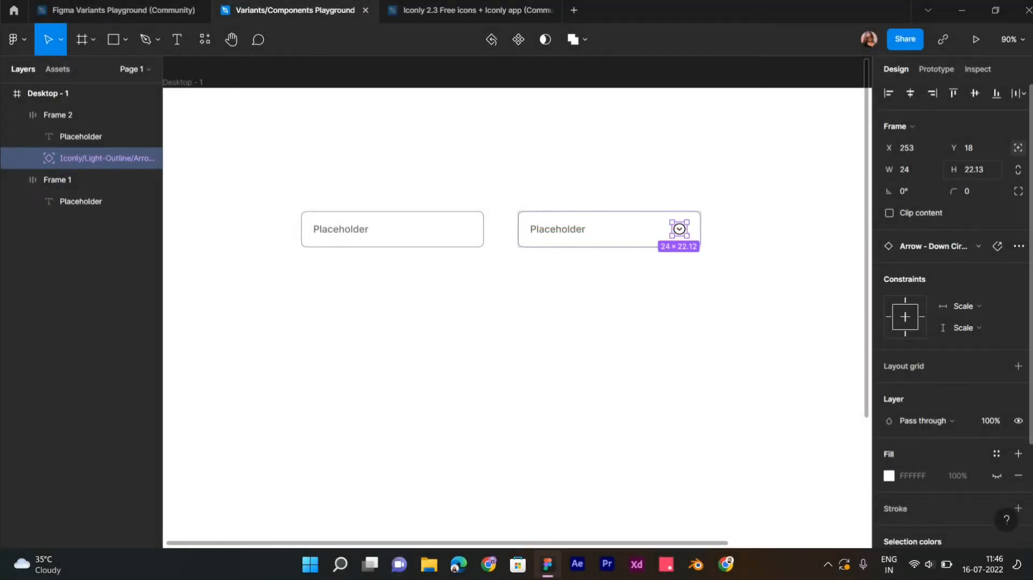
- Set the arrow icon's height to 24
left_click(973, 169)
type("24")
key("Return")
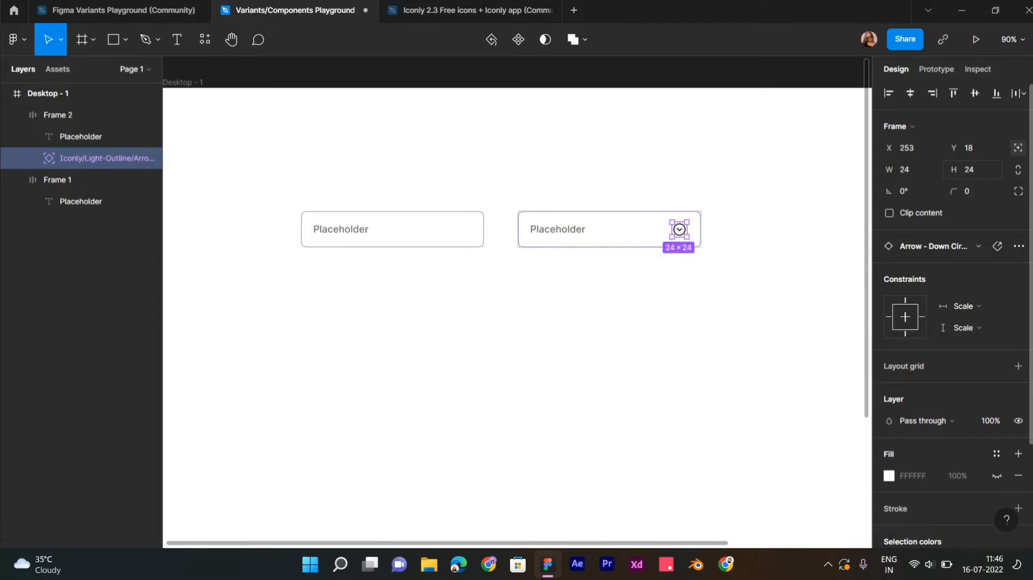
- Resize the arrow icon to 20 × 20 and shift it closer to the field's right edge, level with the placeholder text
scroll(684, 262, "up", 4)
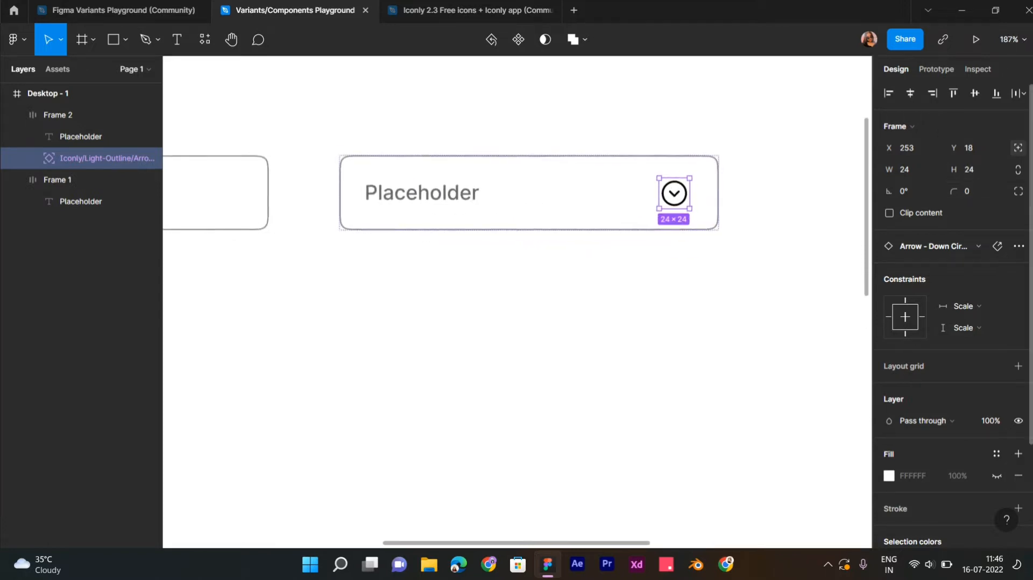
left_click(909, 169)
key("BackSpace")
type("0")
key("Tab")
type("20")
key("Return")
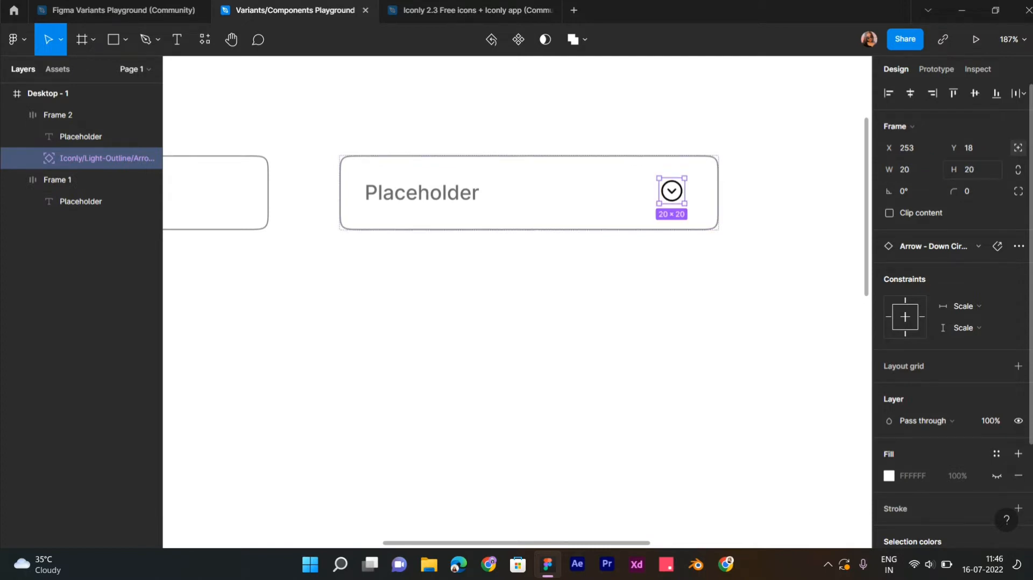
left_click_drag(671, 190, 684, 192)
- Change the arrow icon's colour to the grey A6A6A6
scroll(952, 322, "down", 3)
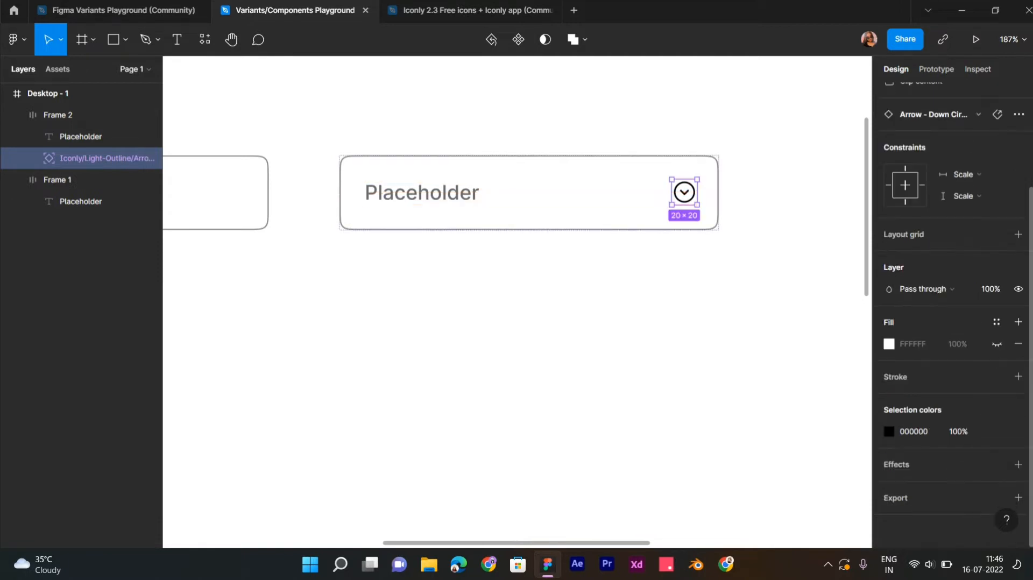
left_click(888, 431)
left_click_drag(716, 366, 710, 265)
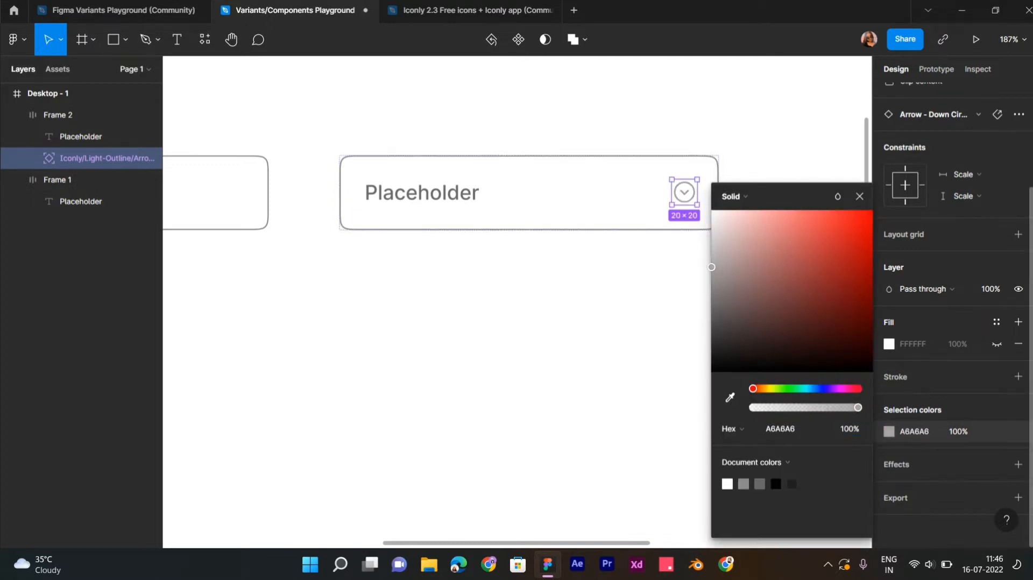
left_click(859, 197)
left_click(709, 265)
- Create multiple components from the two input fields and combine them as variants of one component
scroll(708, 264, "down", 5)
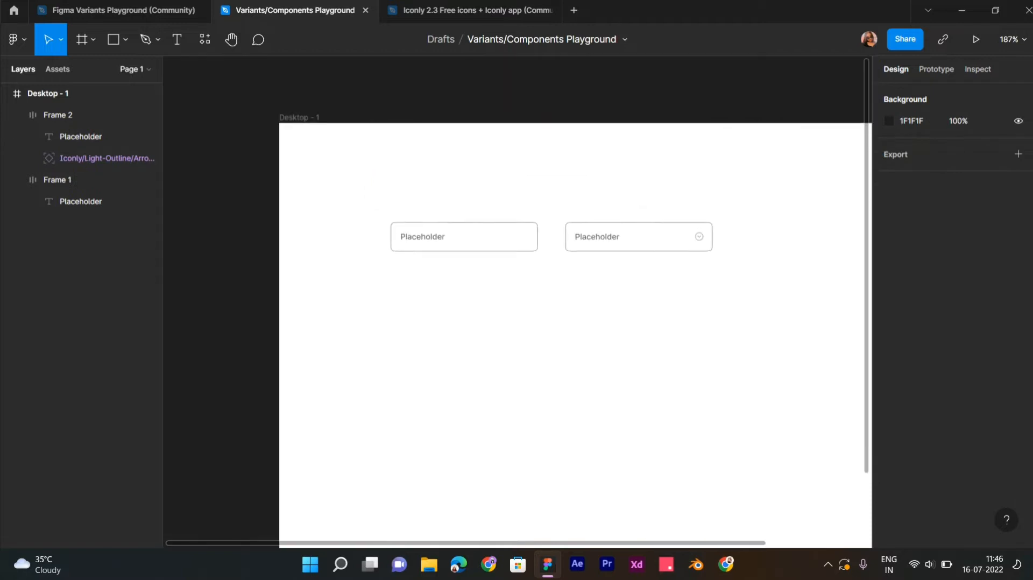
left_click(479, 237)
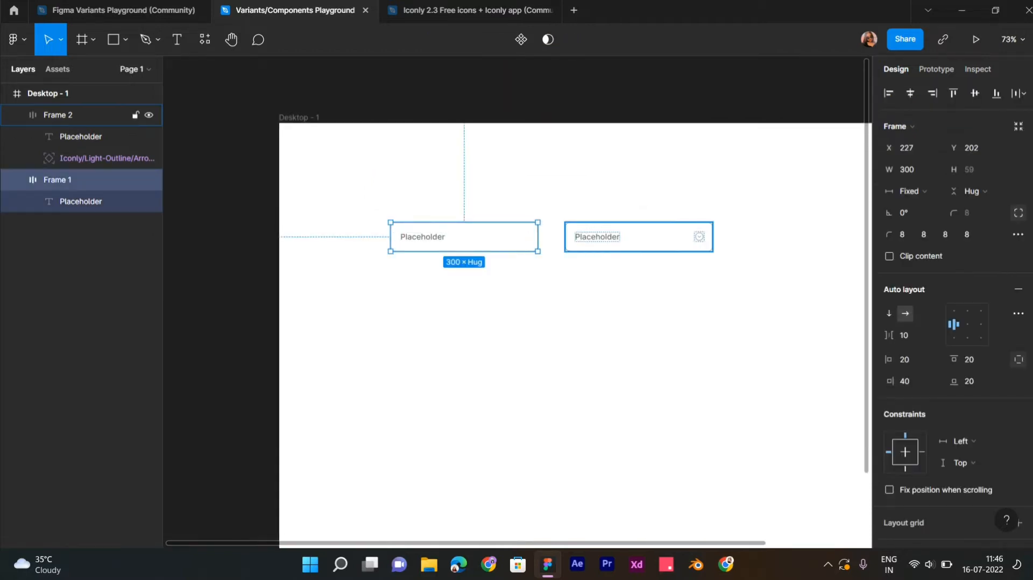
left_click(81, 114, "shift")
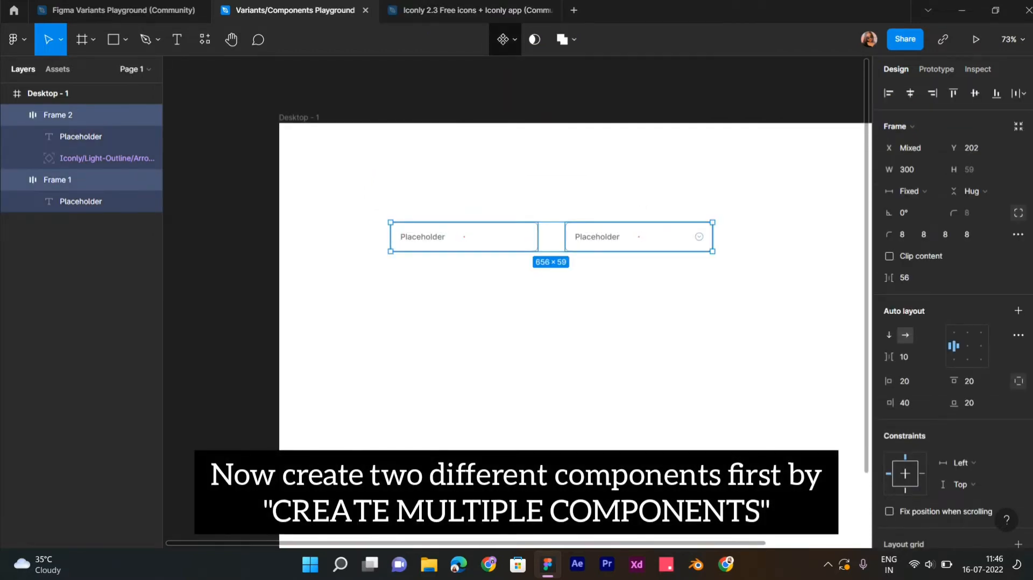
left_click(513, 39)
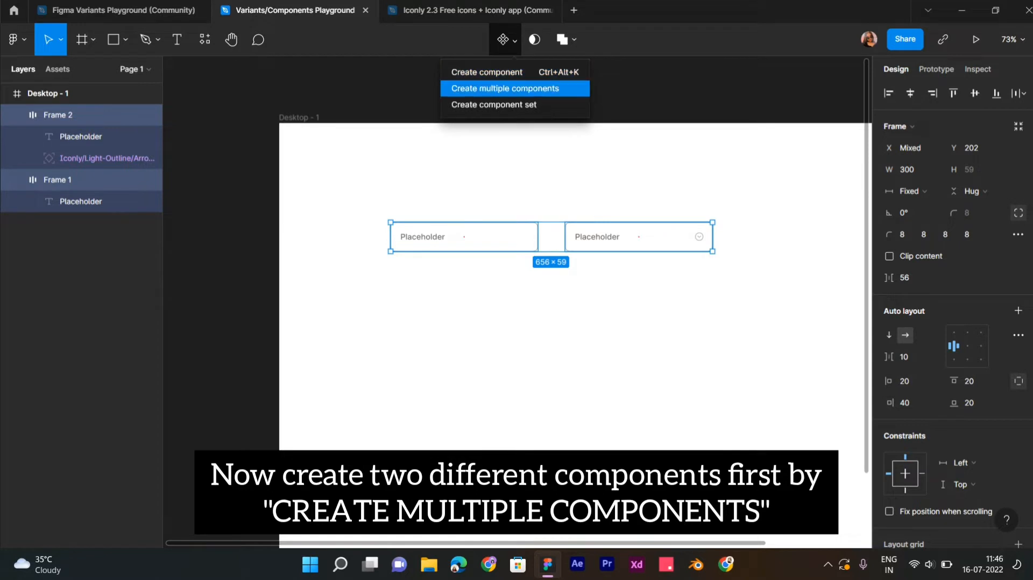
left_click(504, 88)
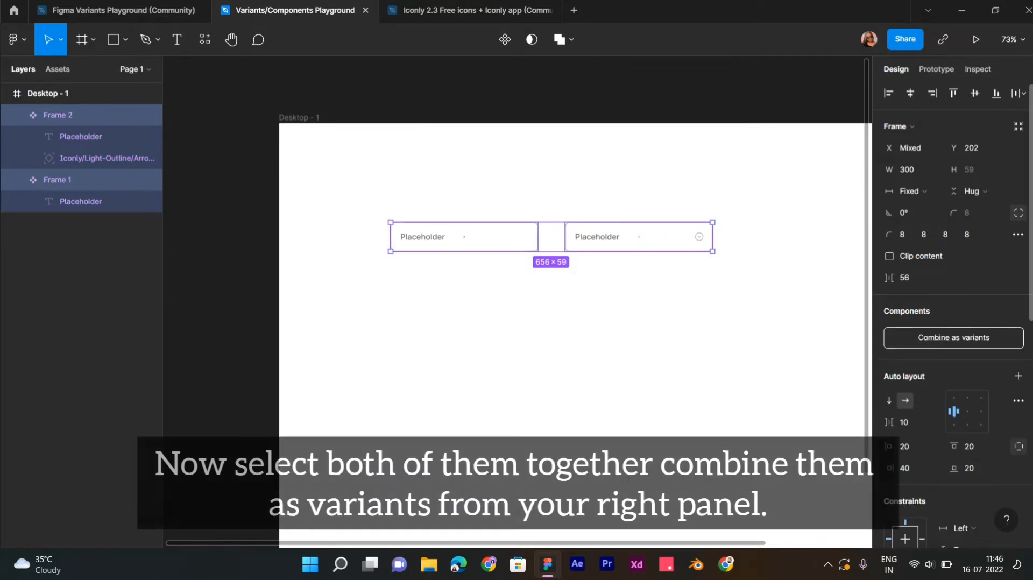
left_click(953, 337)
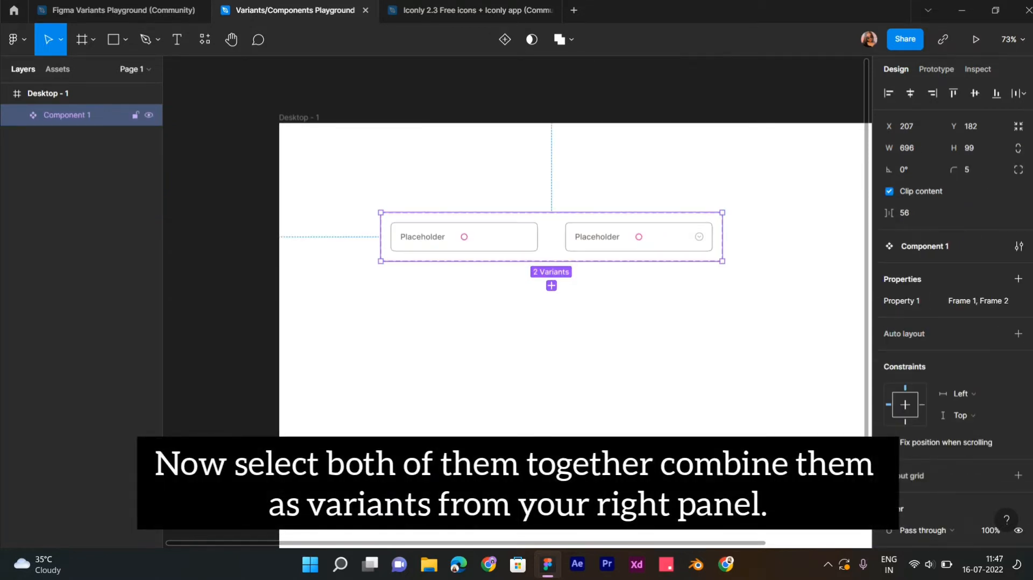
left_click(463, 229)
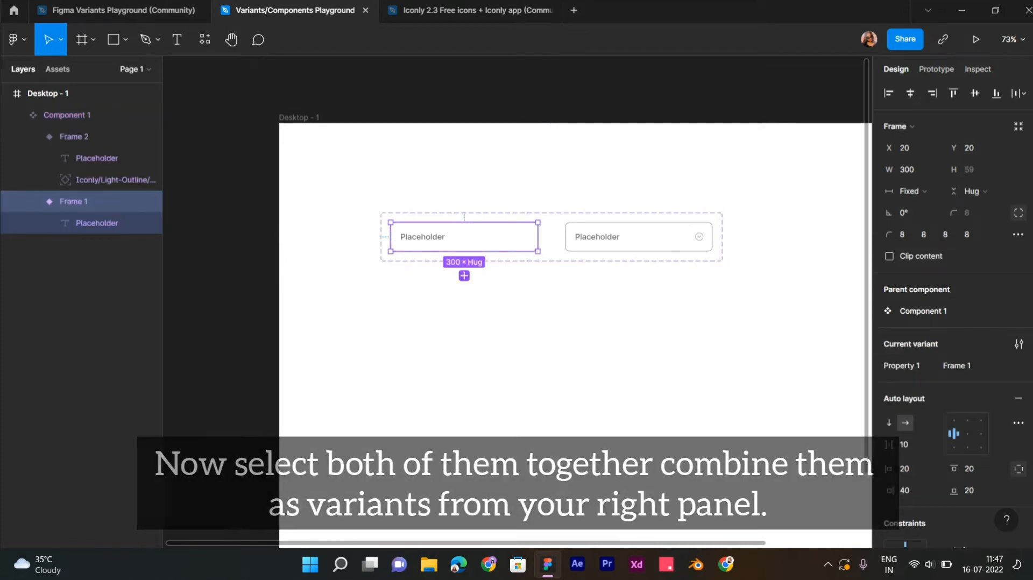
left_click(464, 275)
key("ctrl+z")
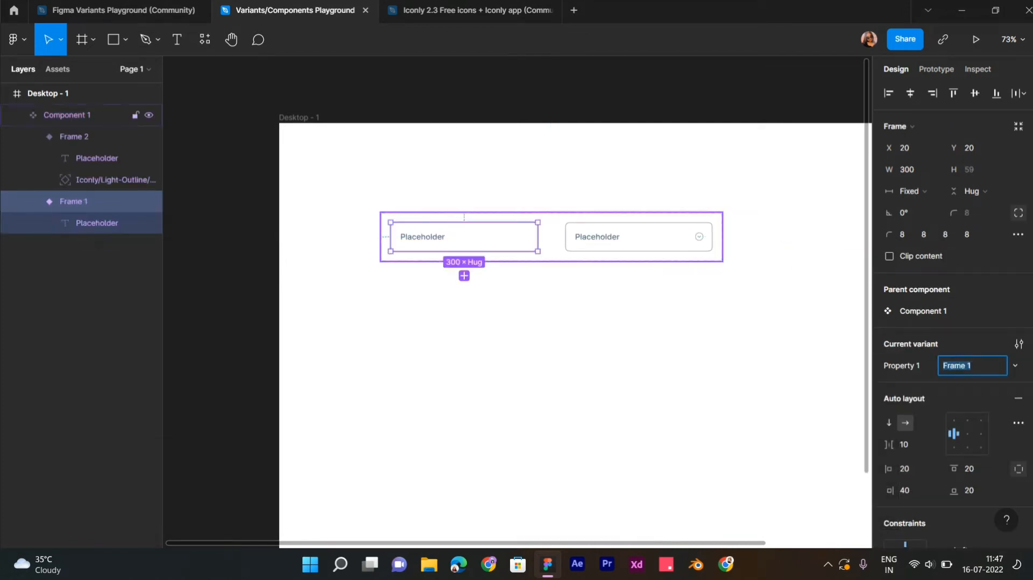
key("ctrl+z")
- Add a third variant to the component set and extend the set's frame downward to make room for another row
left_click(551, 285)
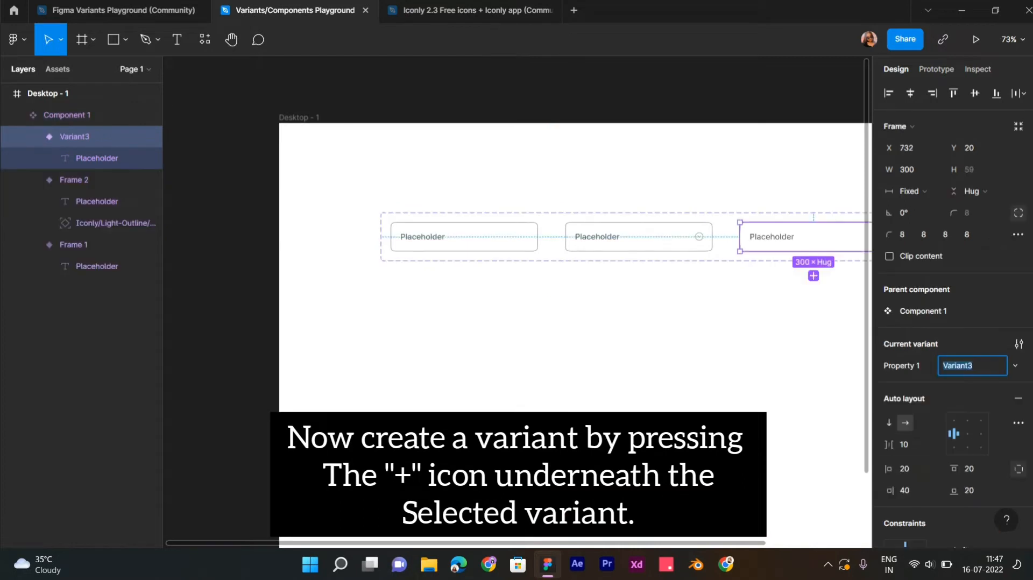
scroll(675, 229, "down", 3)
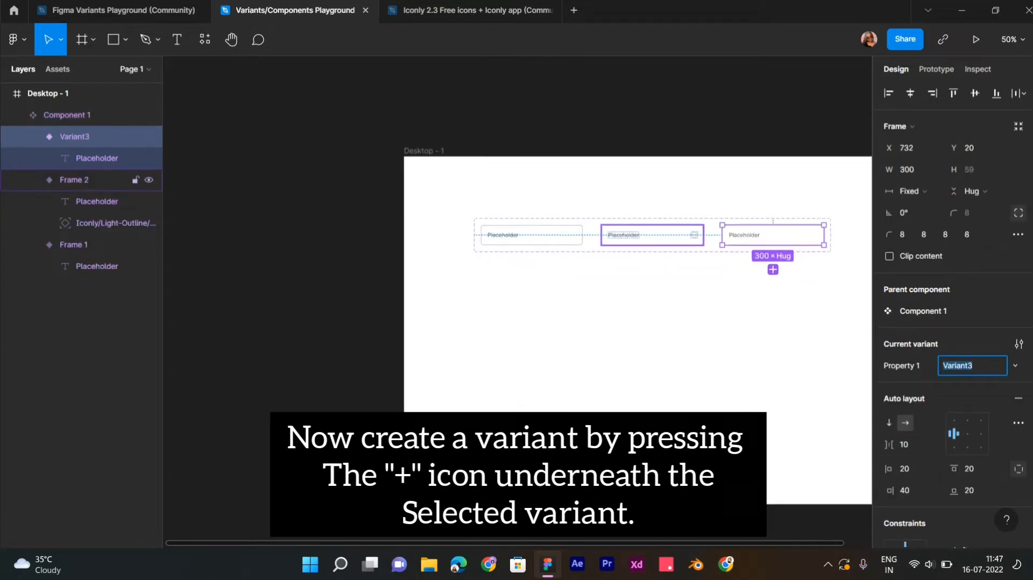
left_click(652, 249)
left_click_drag(652, 252, 652, 380)
- Move the third variant directly below the first input field, at X 20, Y 102
left_click(773, 235)
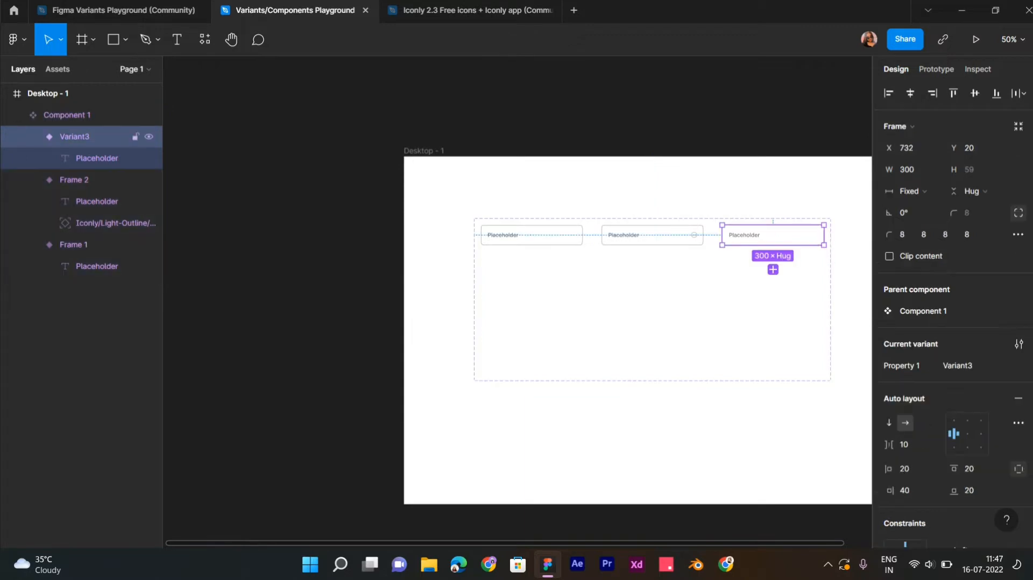
left_click_drag(772, 235, 531, 262)
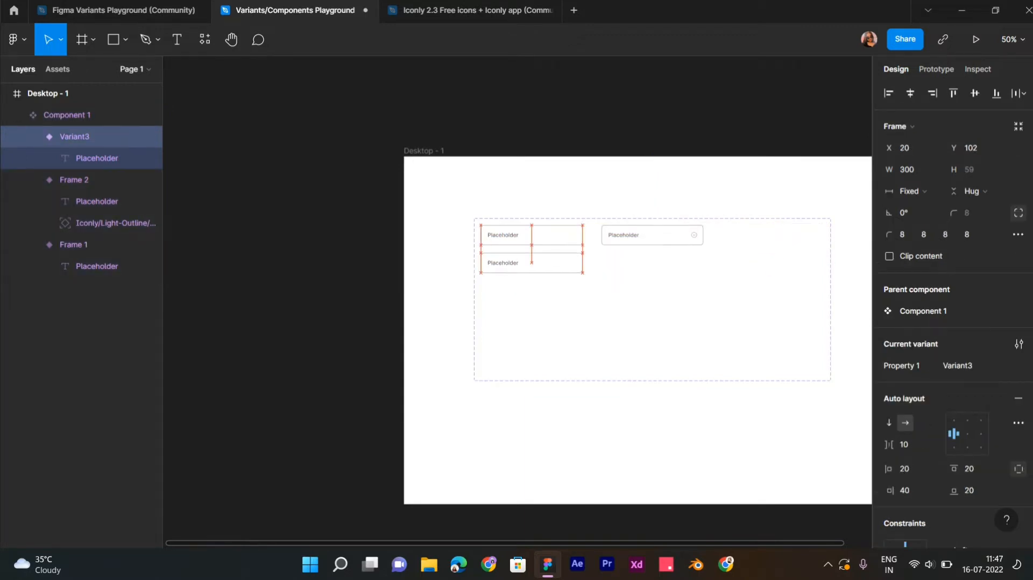
scroll(691, 264, "up", 5)
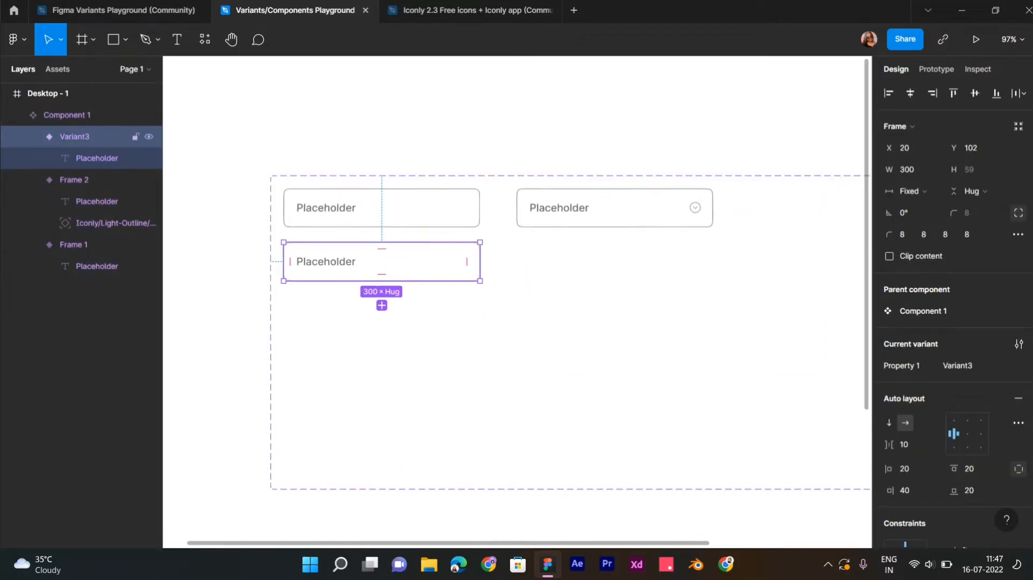
- Darken the third variant's stroke colour to 111111 for the focus state
scroll(952, 310, "down", 6)
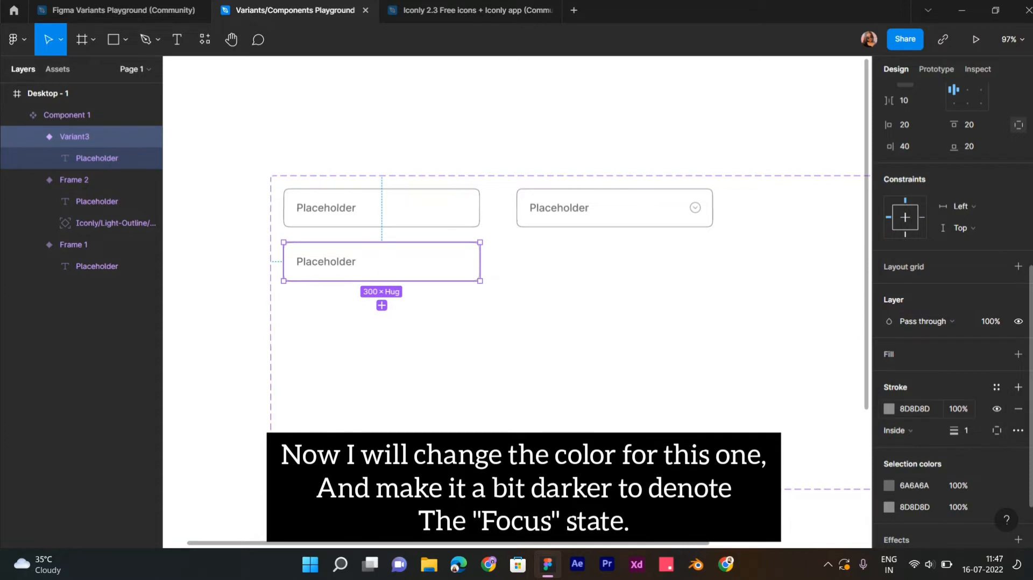
left_click(889, 409)
mouse_move(711, 283)
left_mouse_down()
mouse_move(724, 325)
mouse_move(711, 361)
left_mouse_up()
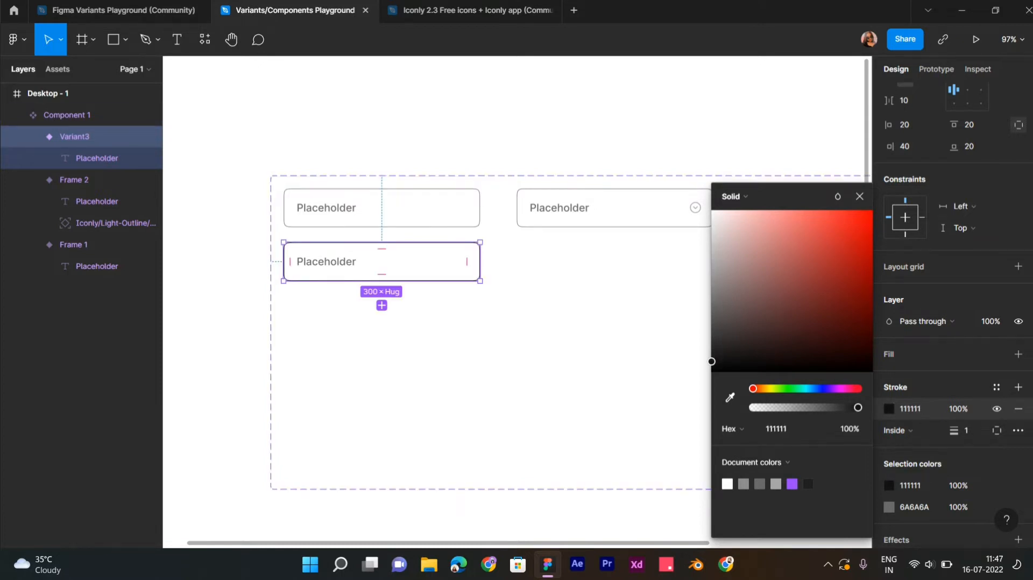
- Darken the third variant's "Placeholder" text fill to a near-black grey
left_click(96, 158)
left_click(889, 465)
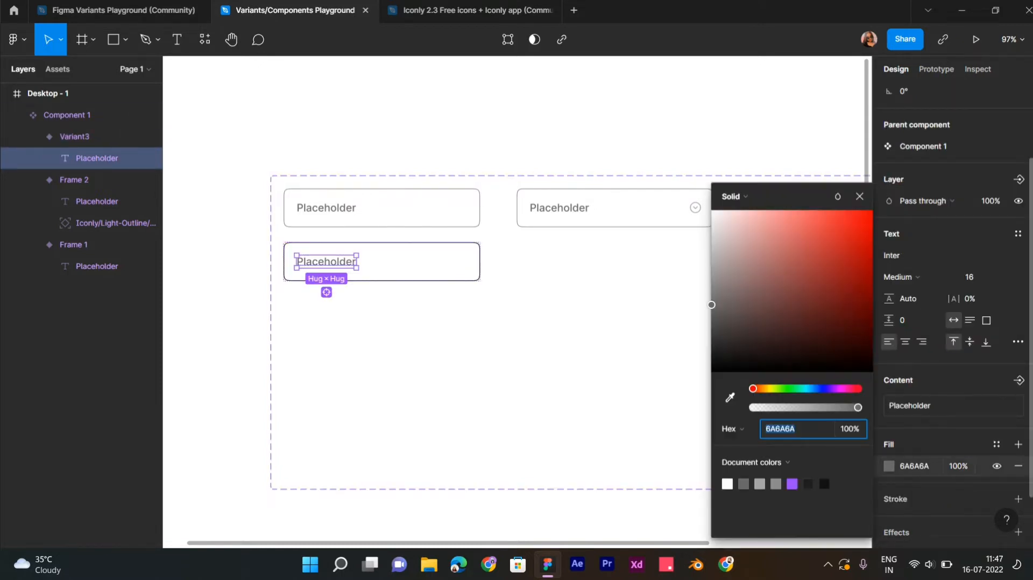
left_click_drag(711, 304, 711, 343)
left_click(591, 323)
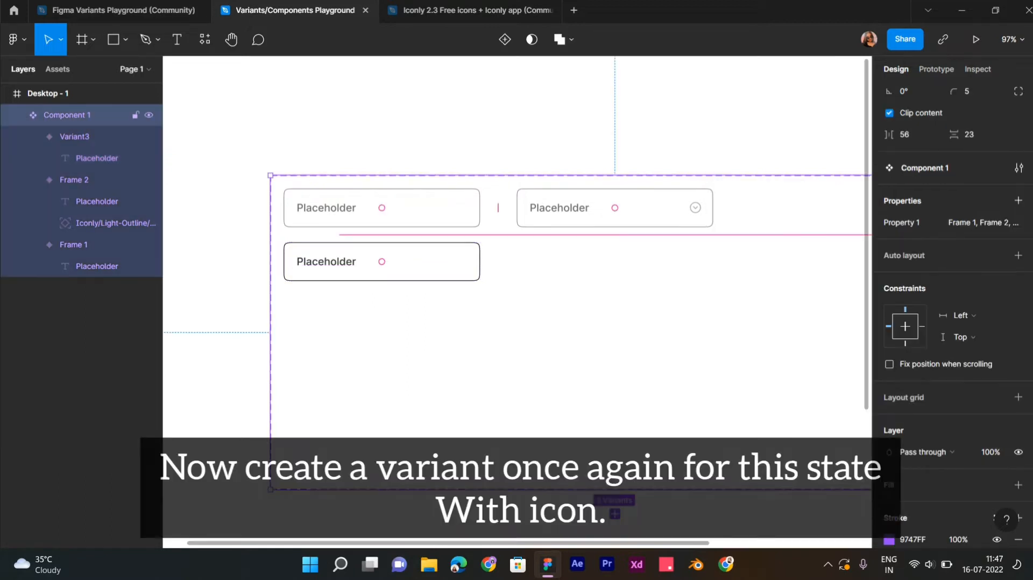
- Add a new variant from the dark focus field and place it directly below the field with the arrow icon
double_click(381, 261)
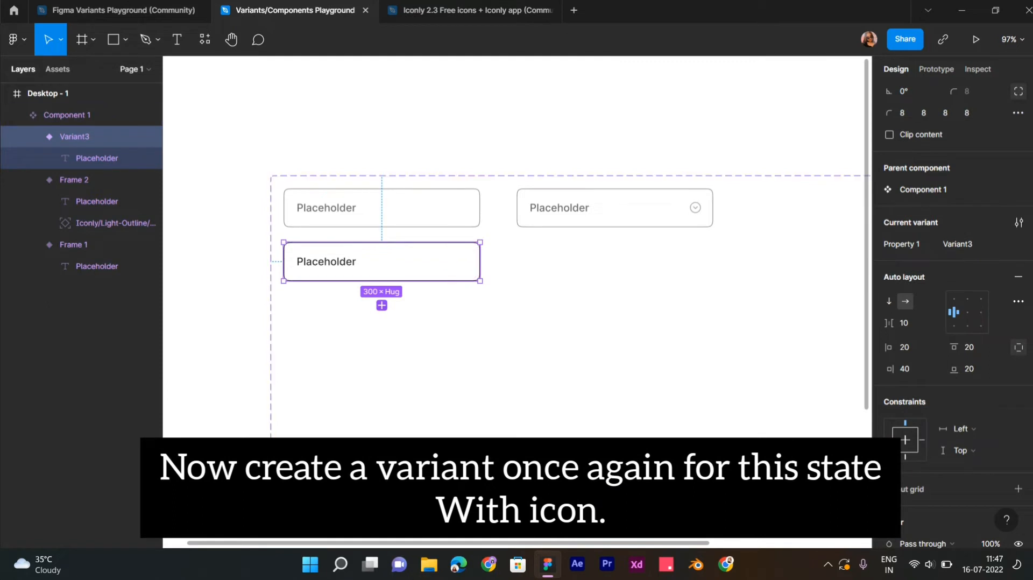
left_click(381, 305)
left_click_drag(389, 268, 614, 262)
- Duplicate the upper field's arrow icon into the new dark variant and centre it vertically with the placeholder text
double_click(694, 208)
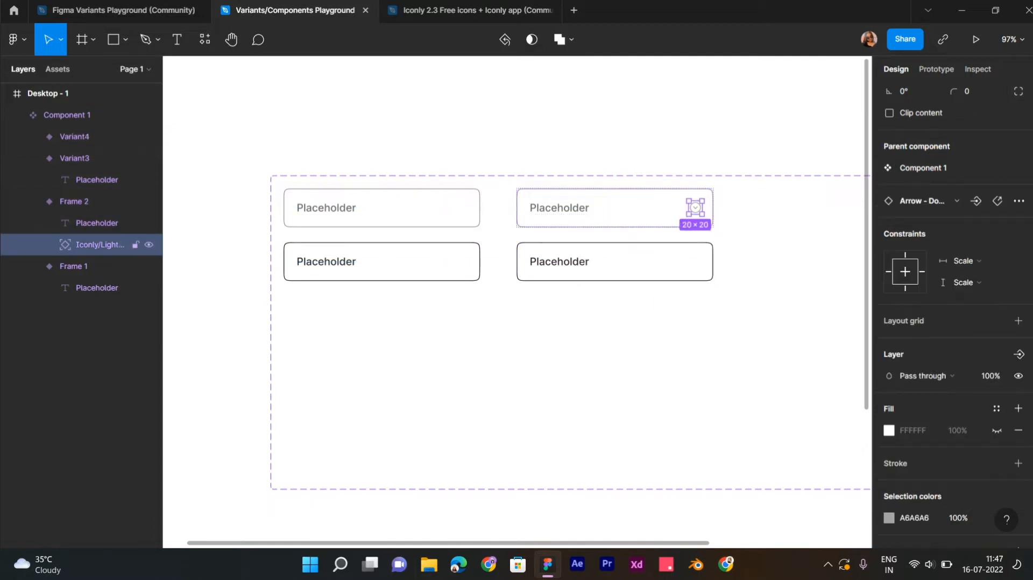
left_click_drag(694, 207, 696, 260)
scroll(696, 260, "up", 3)
scroll(696, 260, "right", 2)
scroll(699, 259, "up", 3)
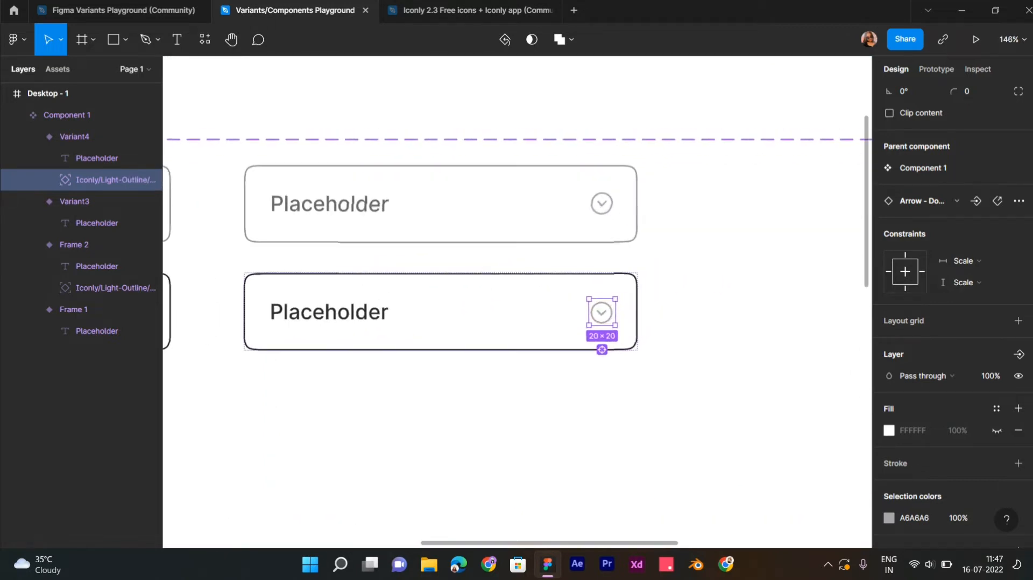
left_click_drag(602, 312, 602, 311)
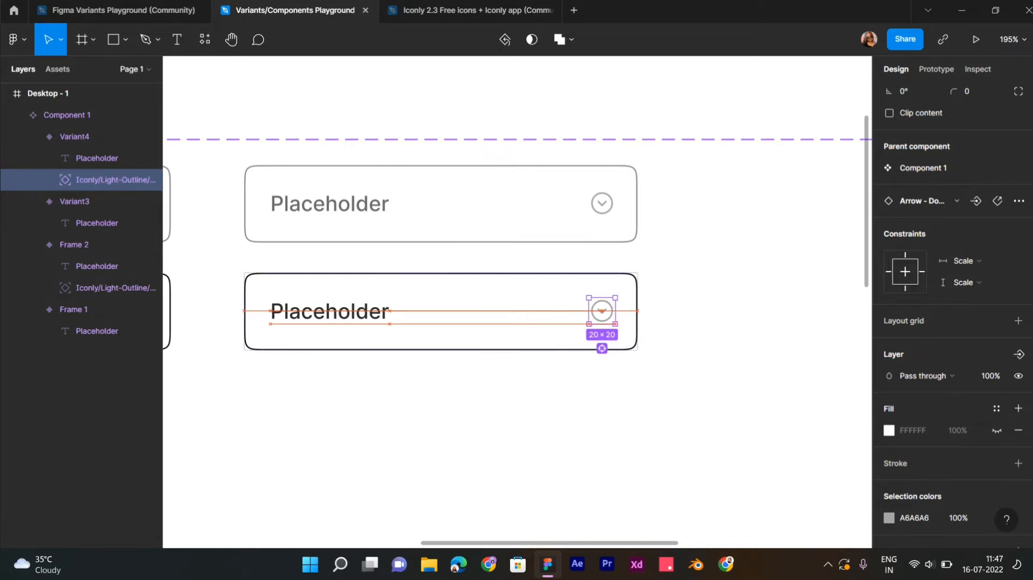
- Recolour the arrow icon in the dark focus variant to 2D2D2D, sampled with the eyedropper from its placeholder text
left_click(753, 249)
scroll(753, 249, "down", 4)
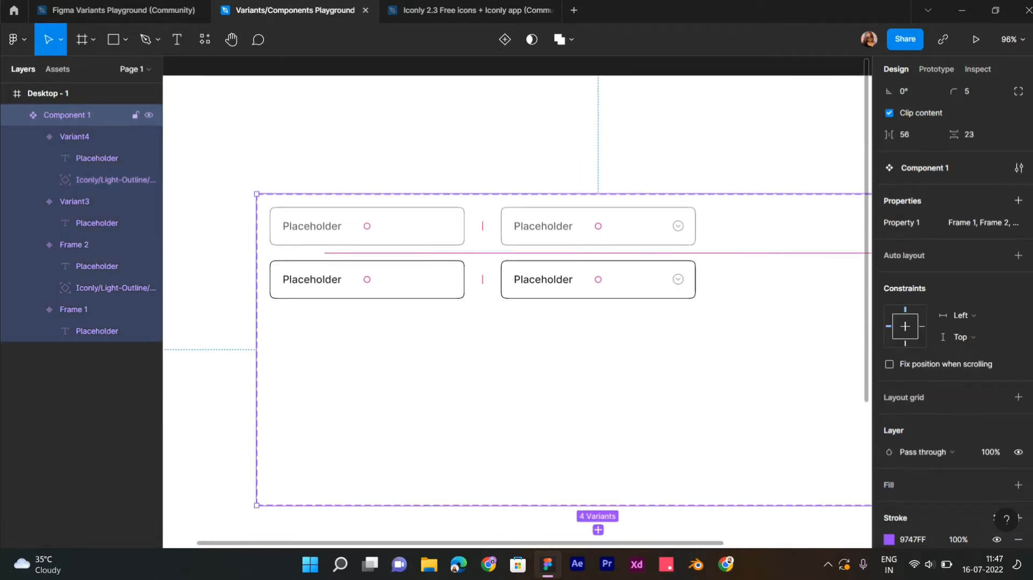
left_click(680, 275)
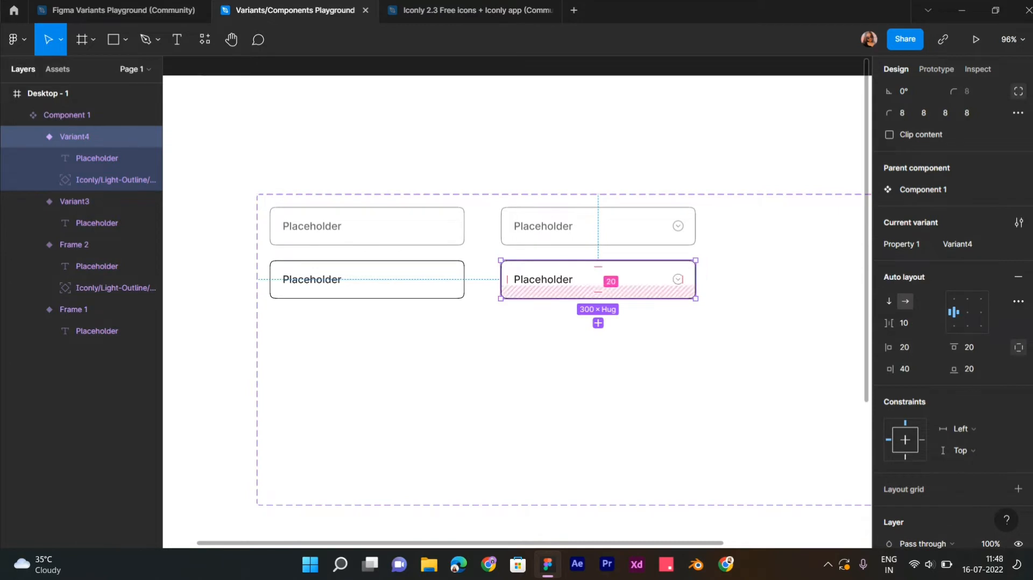
scroll(713, 287, "up", 5)
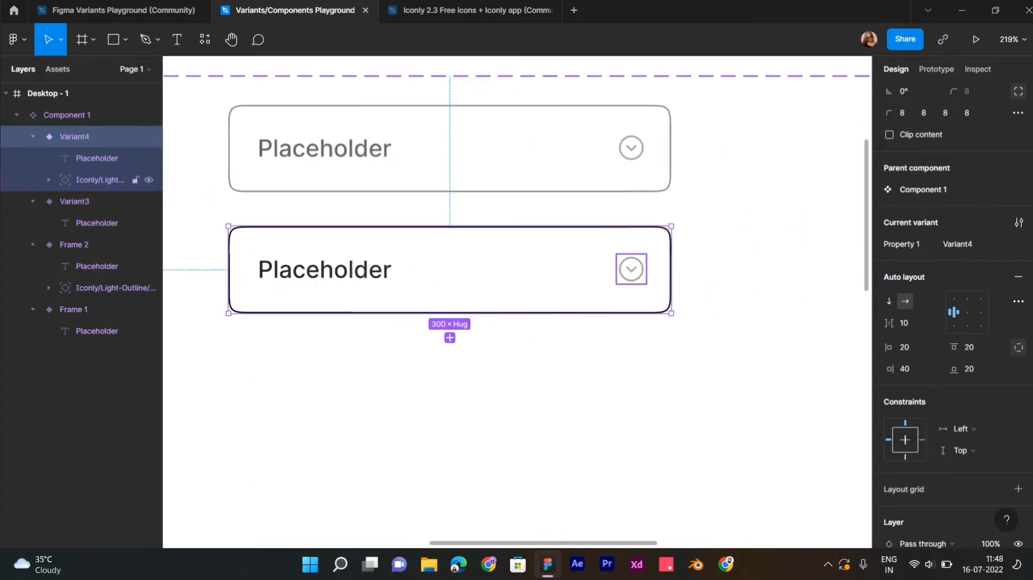
left_click(631, 269)
scroll(952, 301, "down", 2)
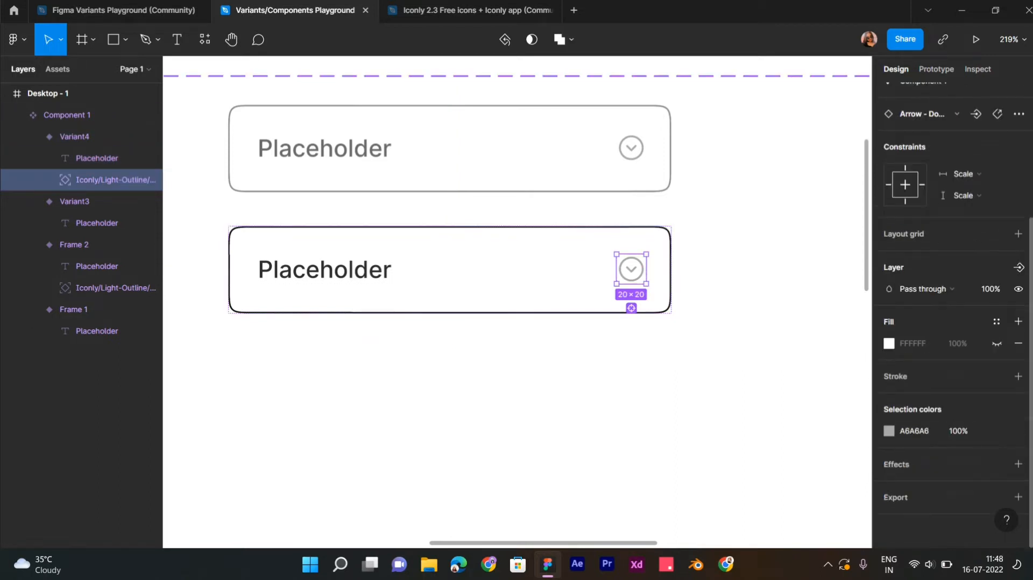
left_click(889, 431)
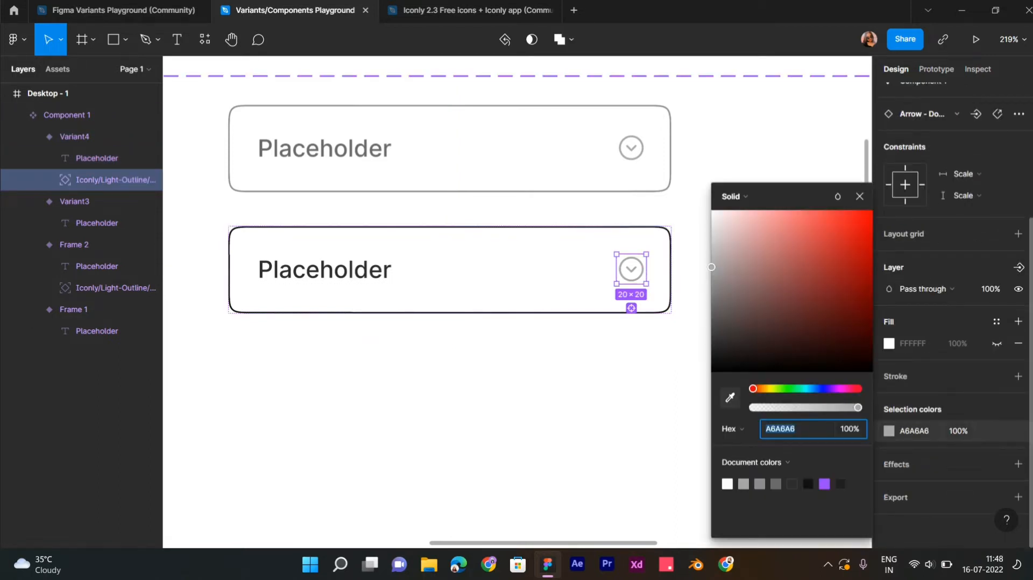
left_click(730, 398)
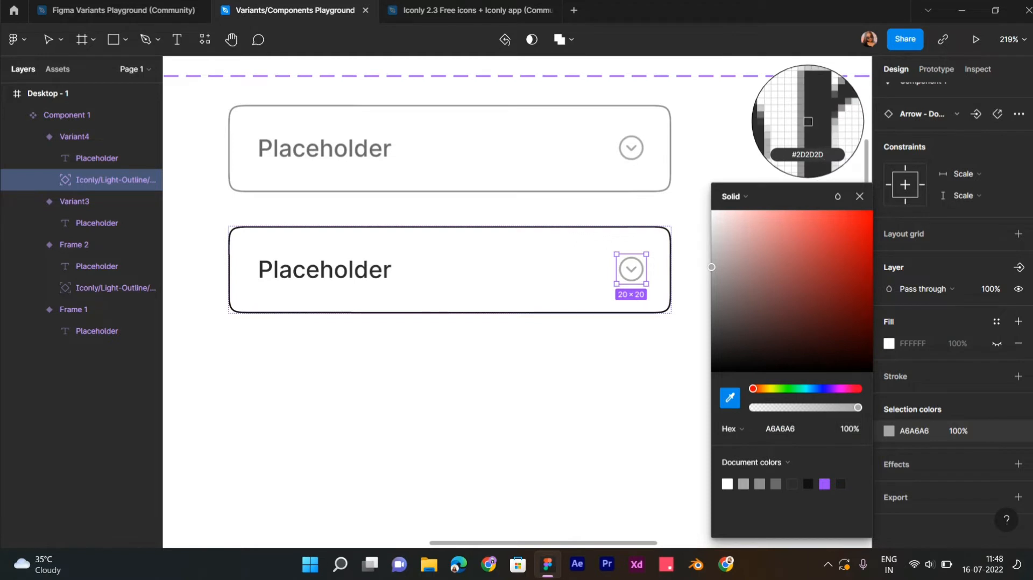
left_click(382, 269)
left_click(490, 366)
scroll(490, 366, "down", 3)
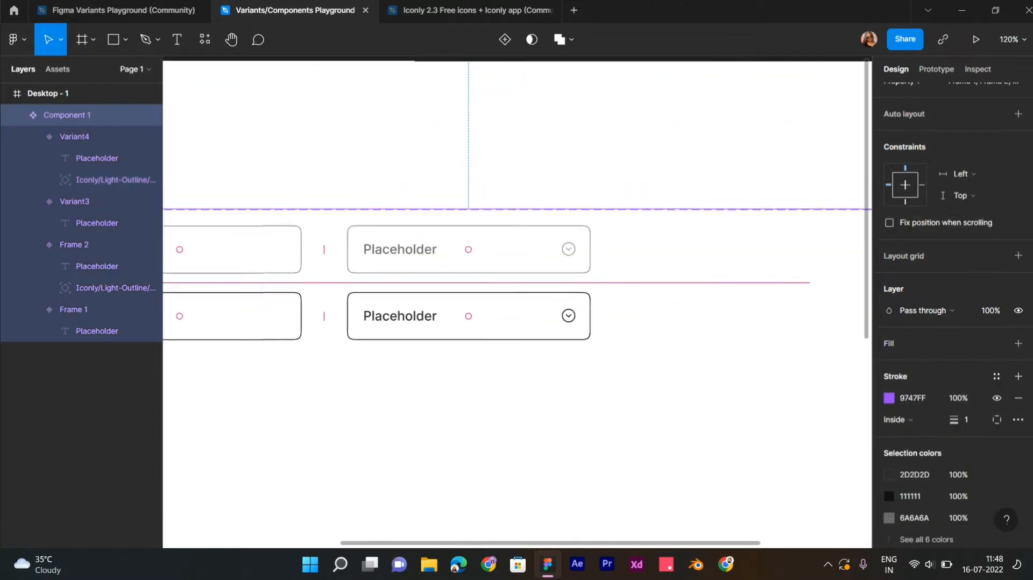
- Narrow the component set's frame to about 721 px wide so it fits more closely around the four variants
scroll(490, 366, "down", 1)
left_click(598, 134)
scroll(598, 134, "down", 3)
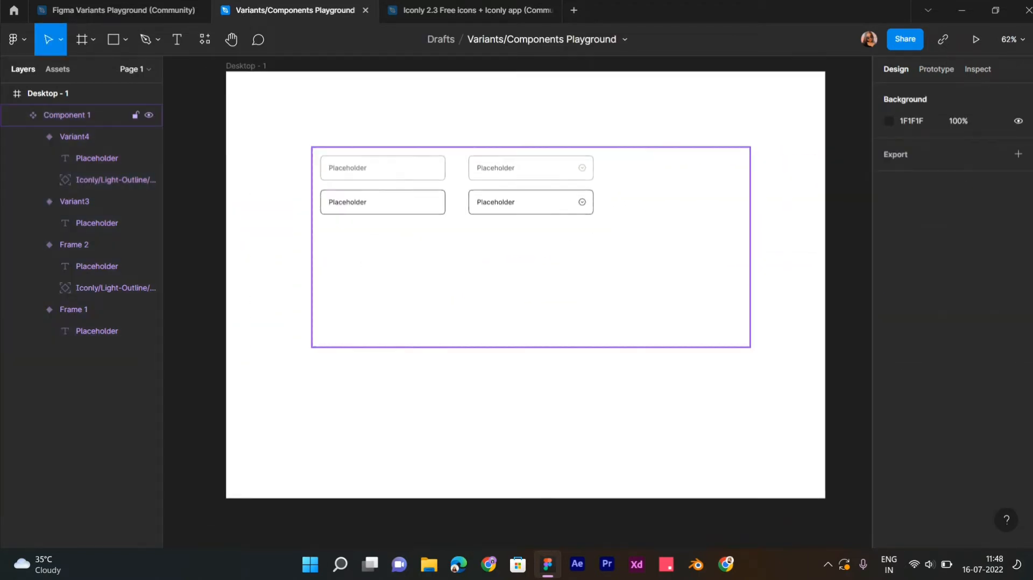
left_click(530, 258)
left_click_drag(749, 247, 612, 247)
left_click(461, 371)
scroll(496, 281, "up", 2)
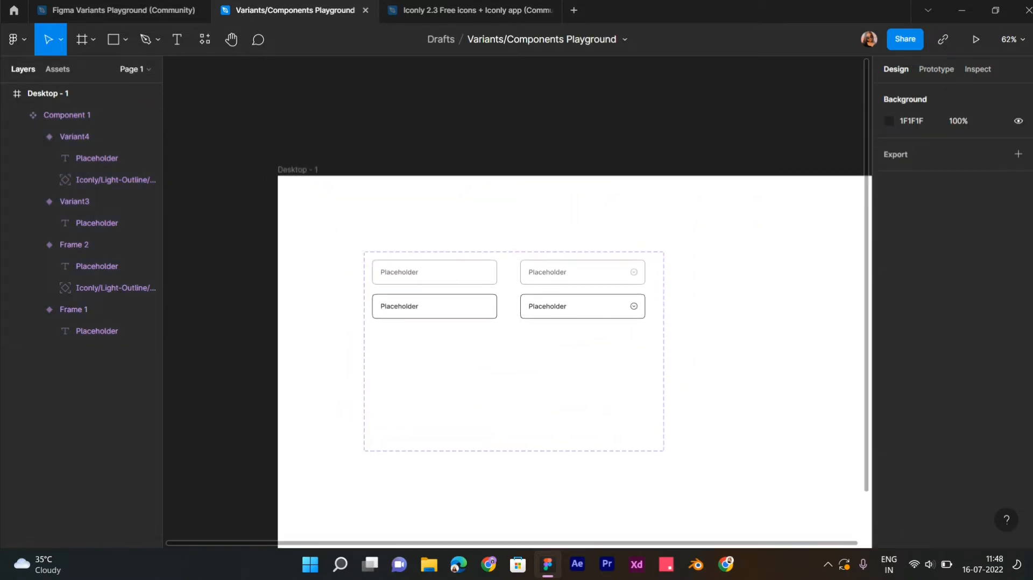
- Rename the variant property "Property 1" to "State" from the light field without an icon
scroll(497, 282, "up", 2)
double_click(413, 273)
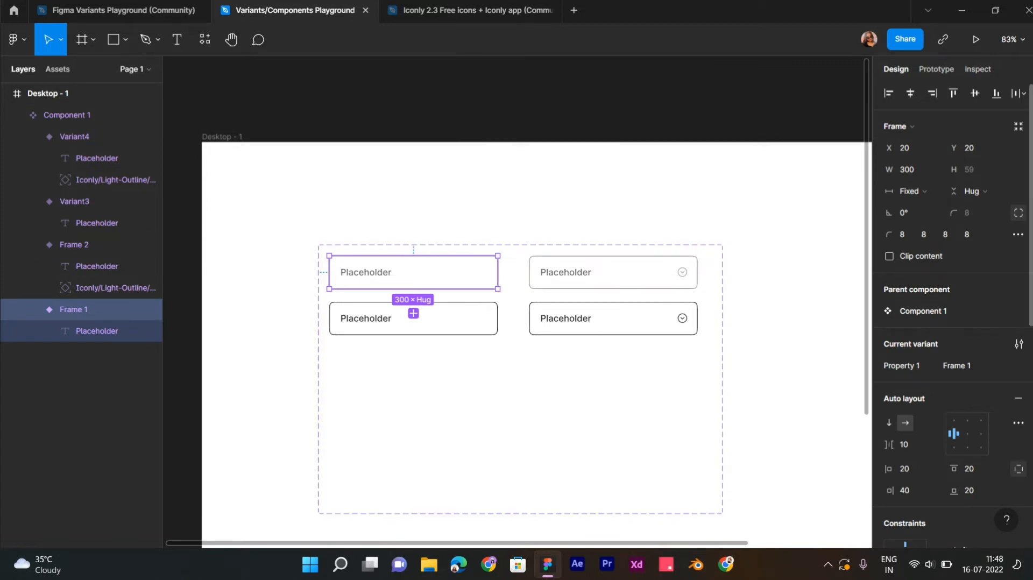
left_click(902, 365)
type("State")
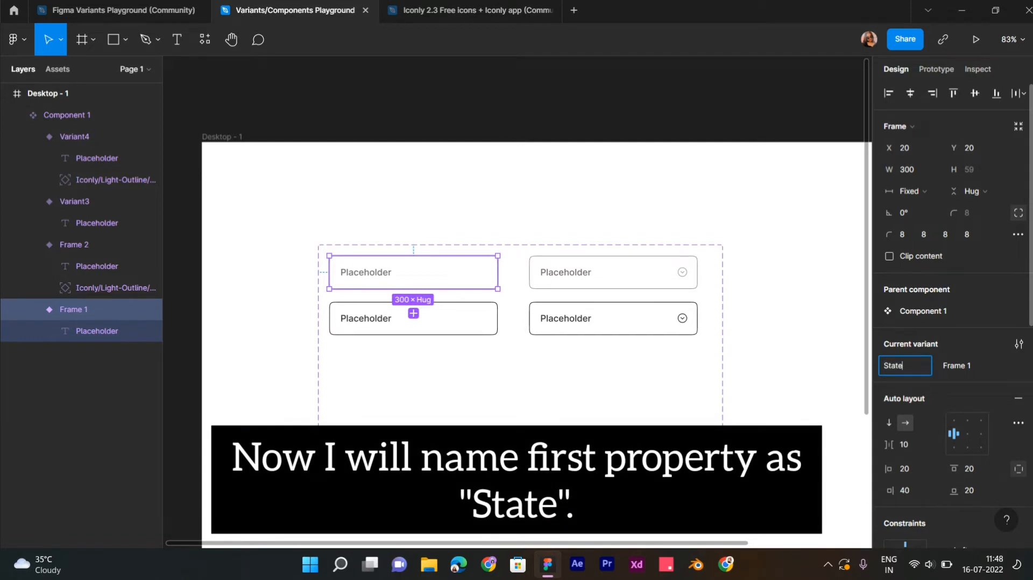
key("Return")
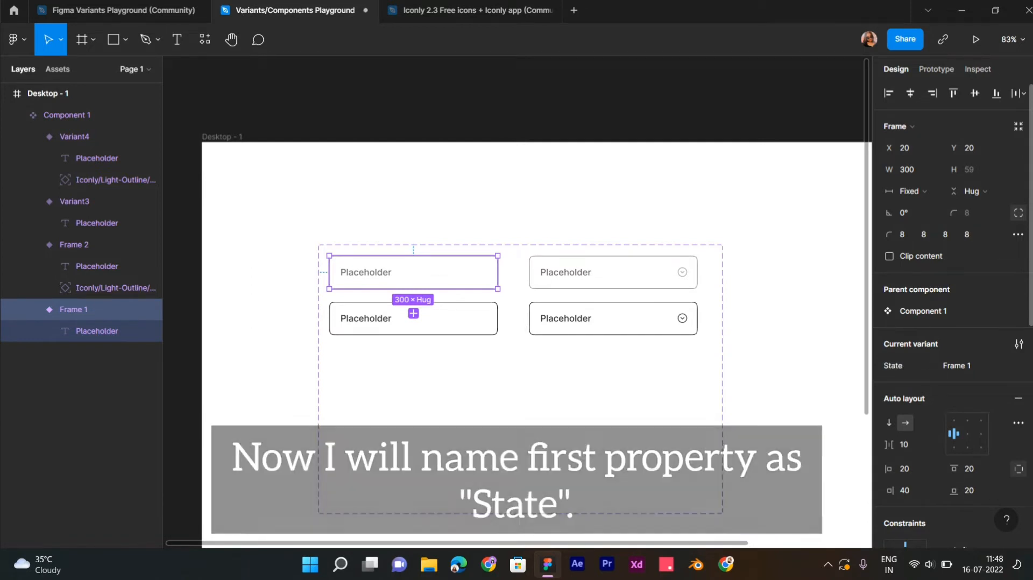
- Set the State value to "Default" for both light fields, the plain one and the one with the arrow icon
left_click(971, 365)
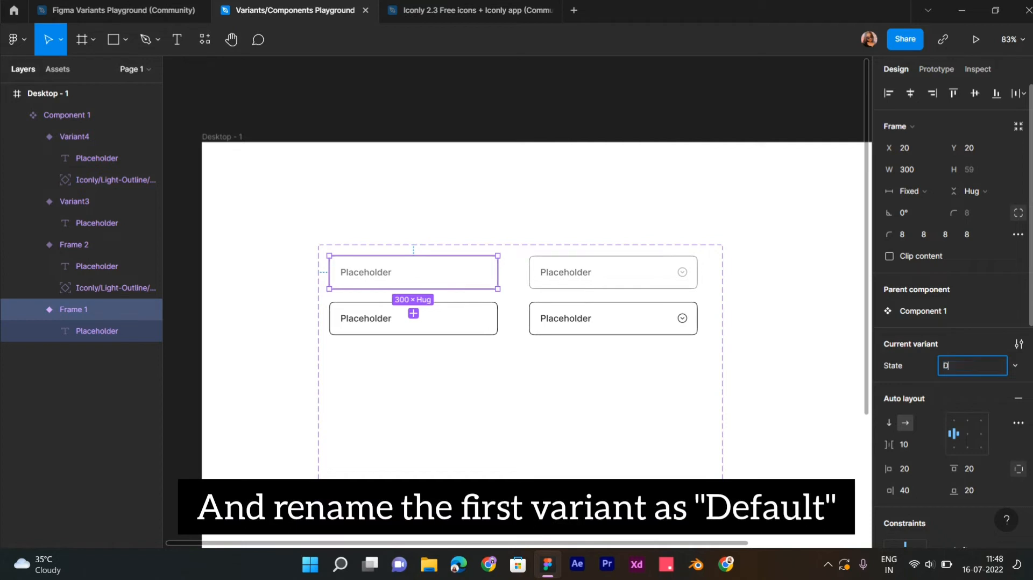
type("Default")
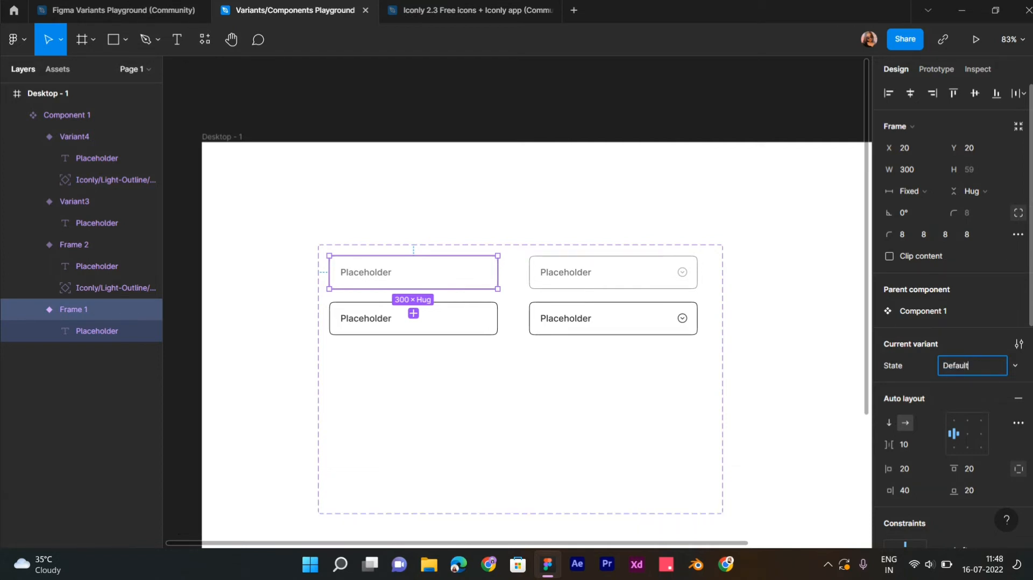
key("Return")
left_click(612, 272)
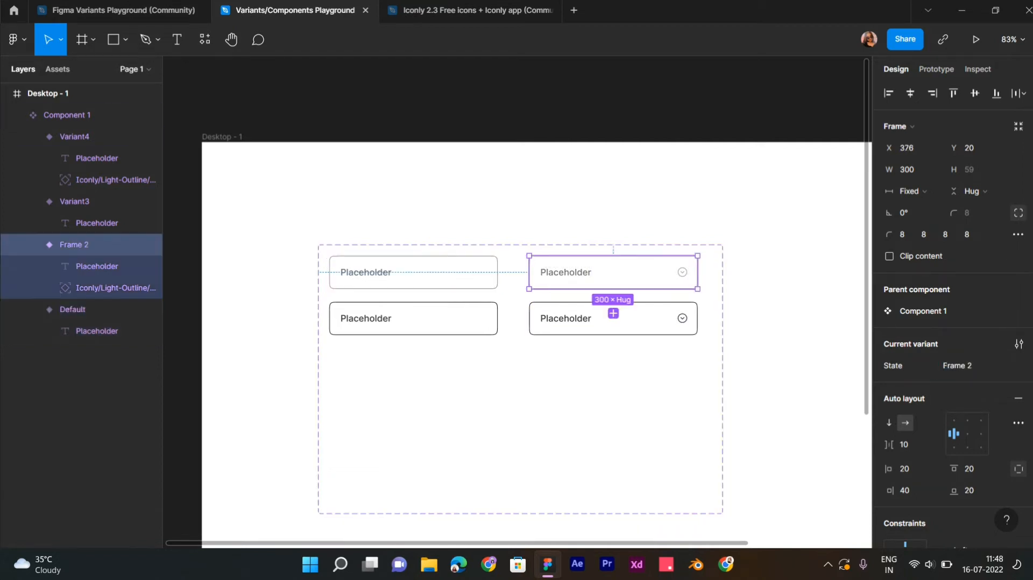
left_click(971, 365)
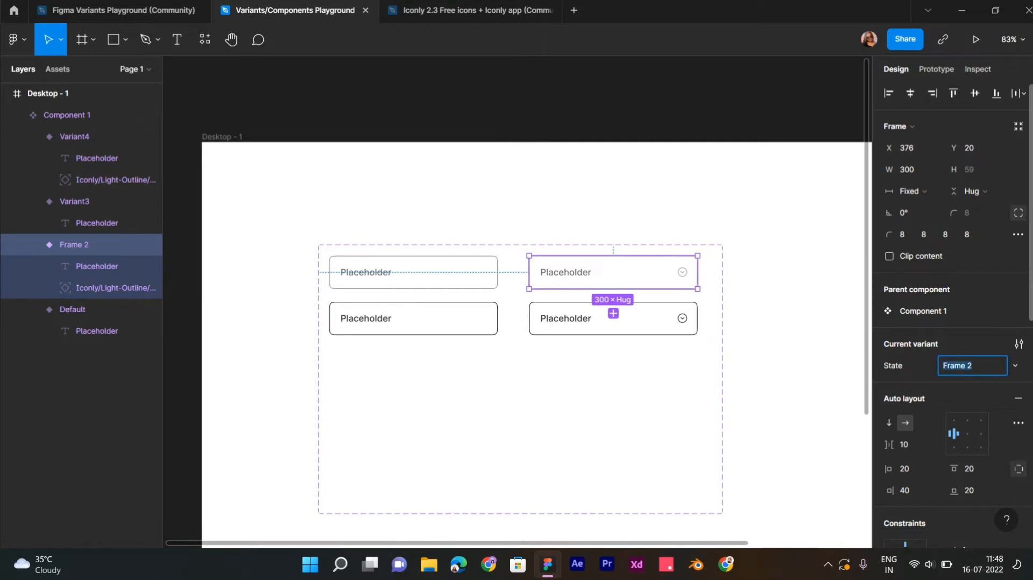
type("Default")
key("Return")
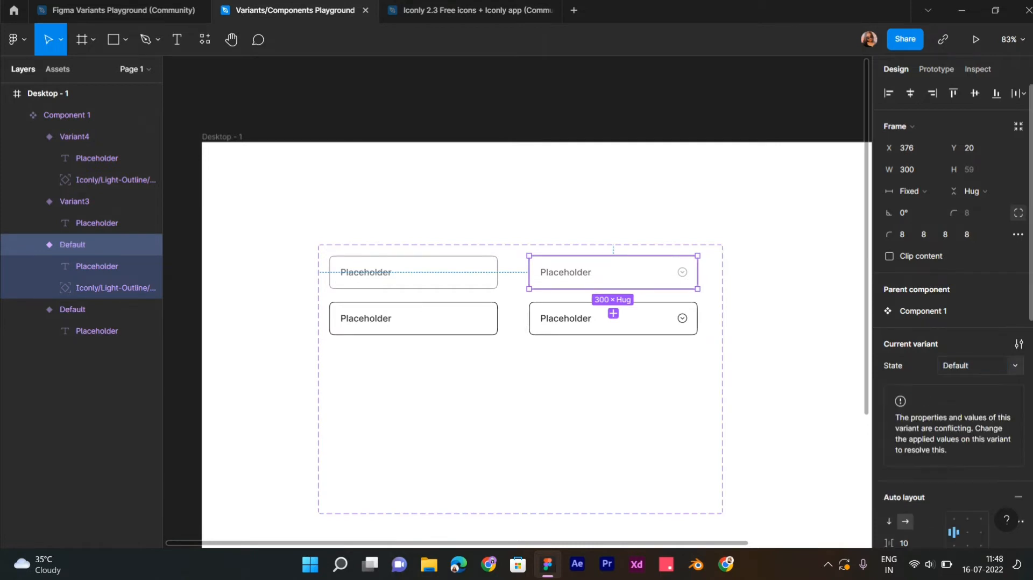
- Add a new variant property named "Icon" with the value "On" to the component set
key("Escape")
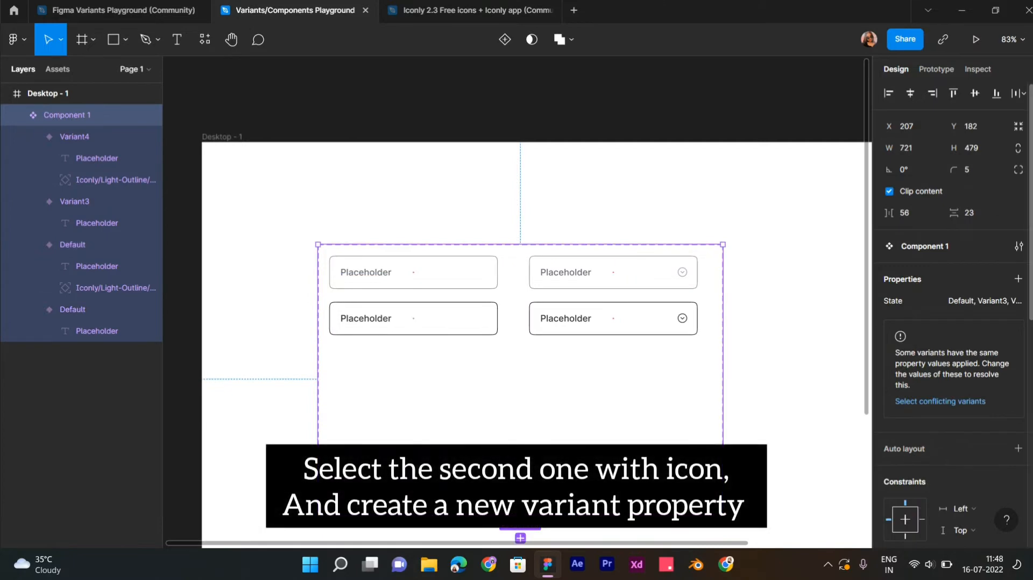
left_click(1017, 279)
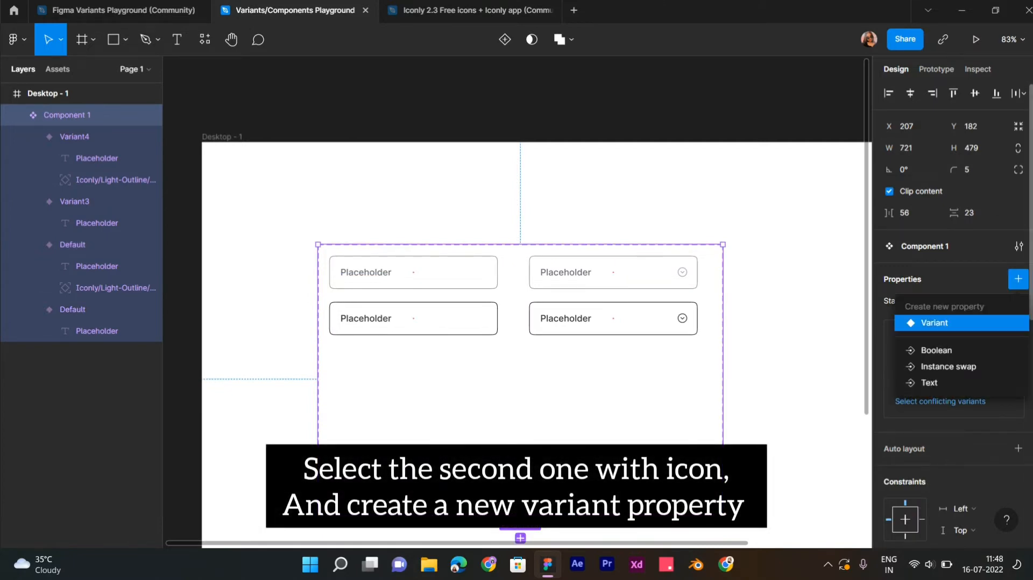
left_click(914, 322)
type("Icon")
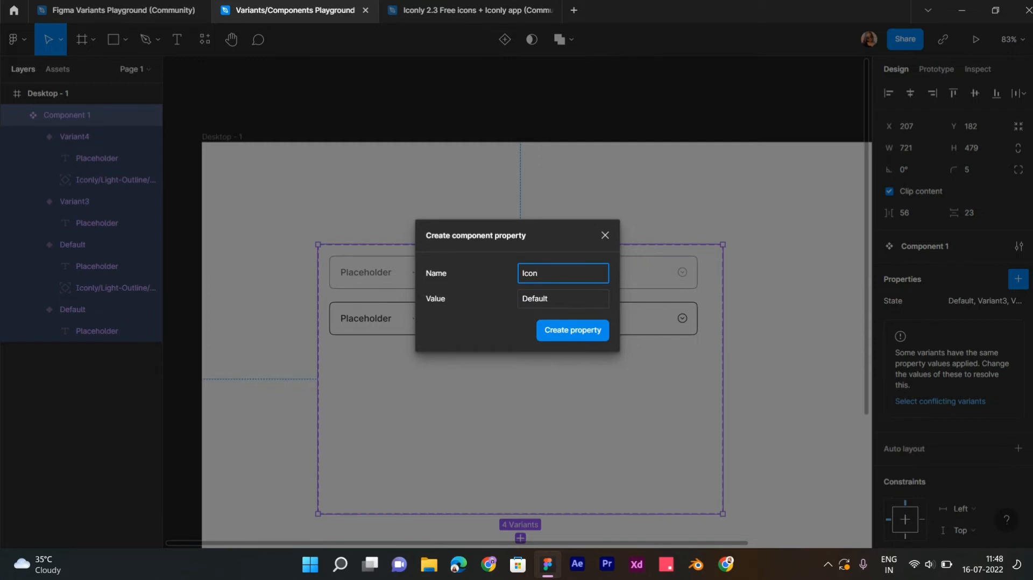
key("Tab")
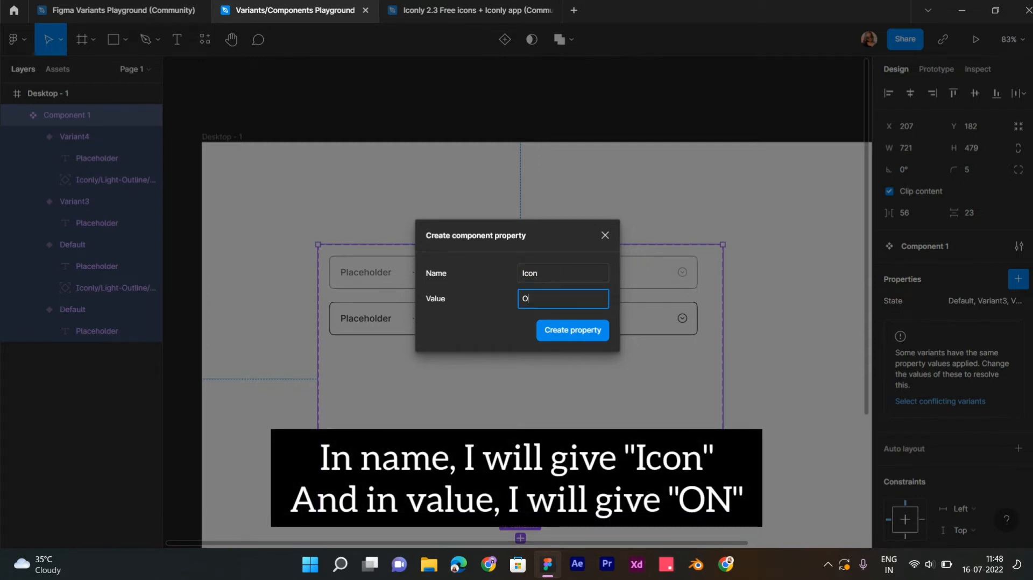
key("Return")
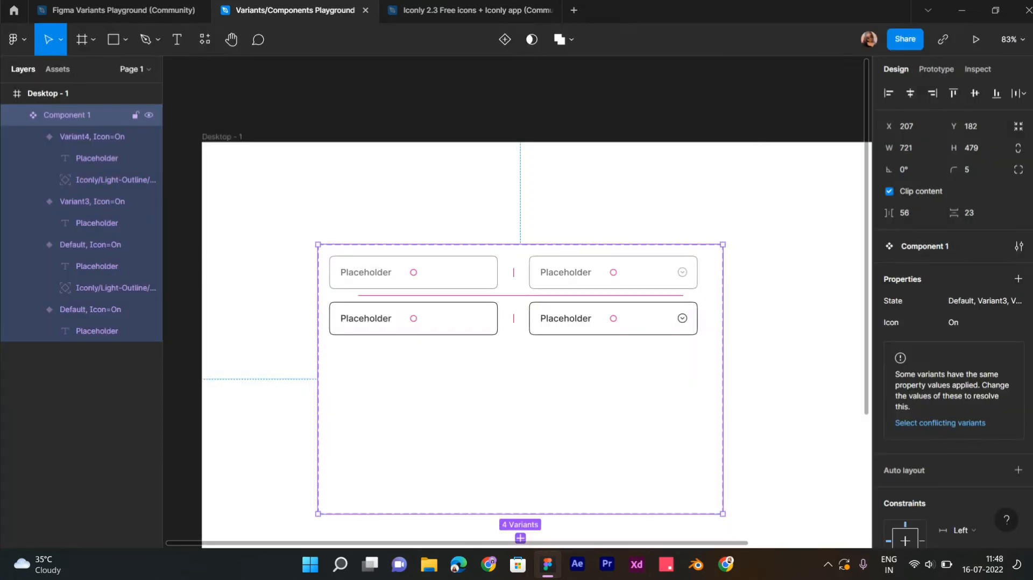
- Set the Icon value to "Off" for the light default field without an arrow
double_click(613, 272)
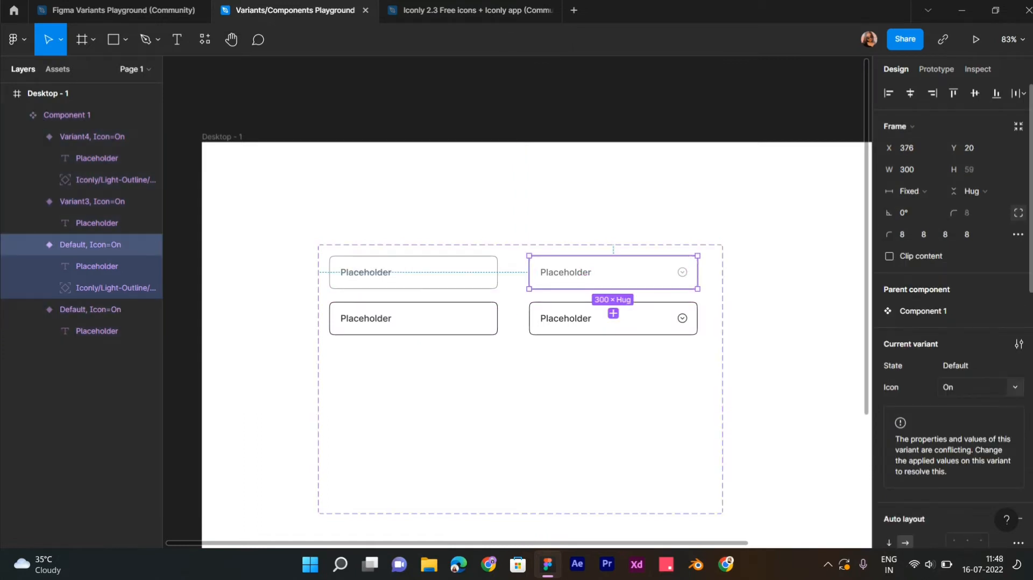
left_click(409, 274)
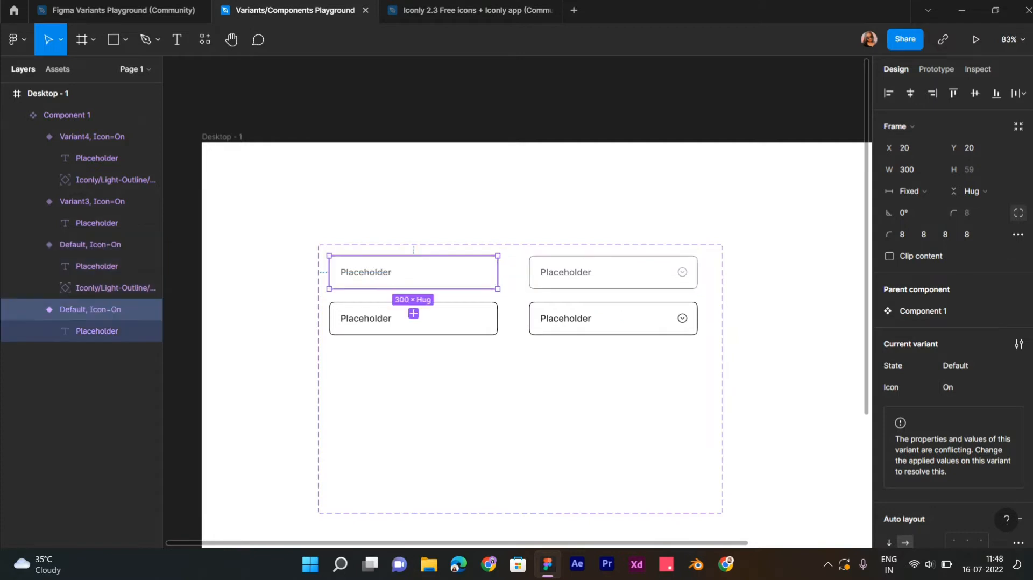
left_click(971, 386)
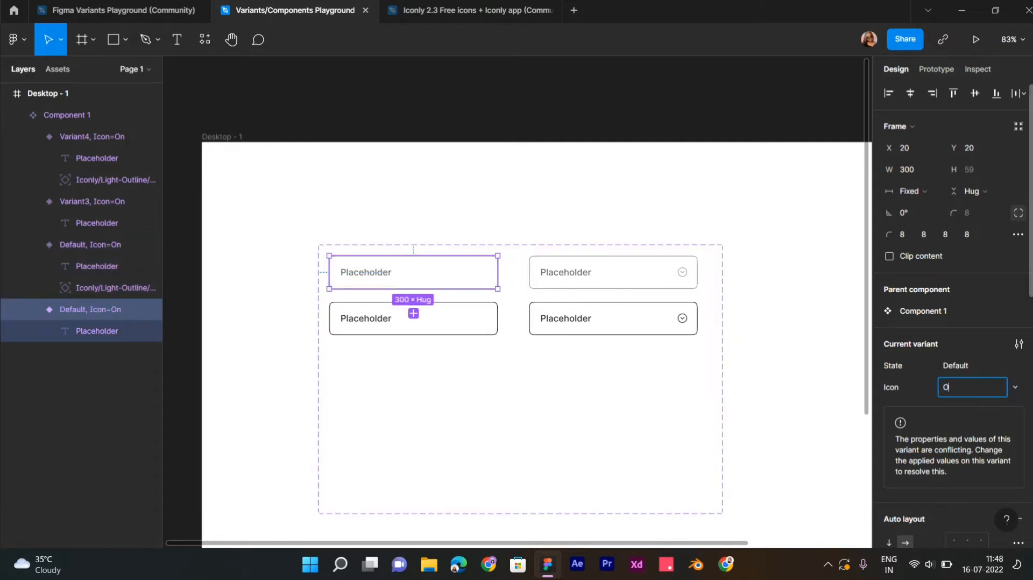
type("Off")
key("Return")
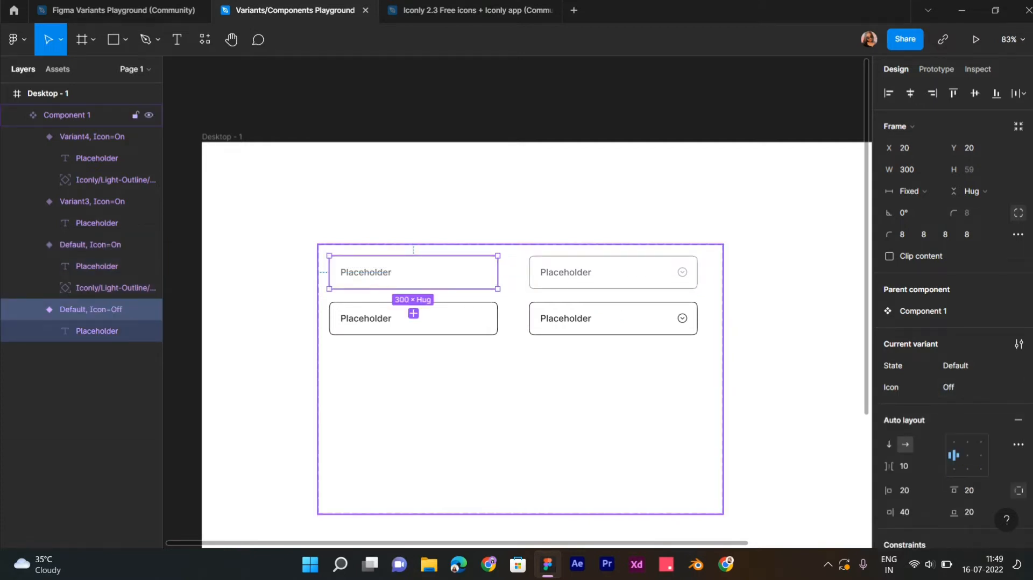
- Set the State value to "Focus" for the dark field with the arrow icon
left_click(613, 318)
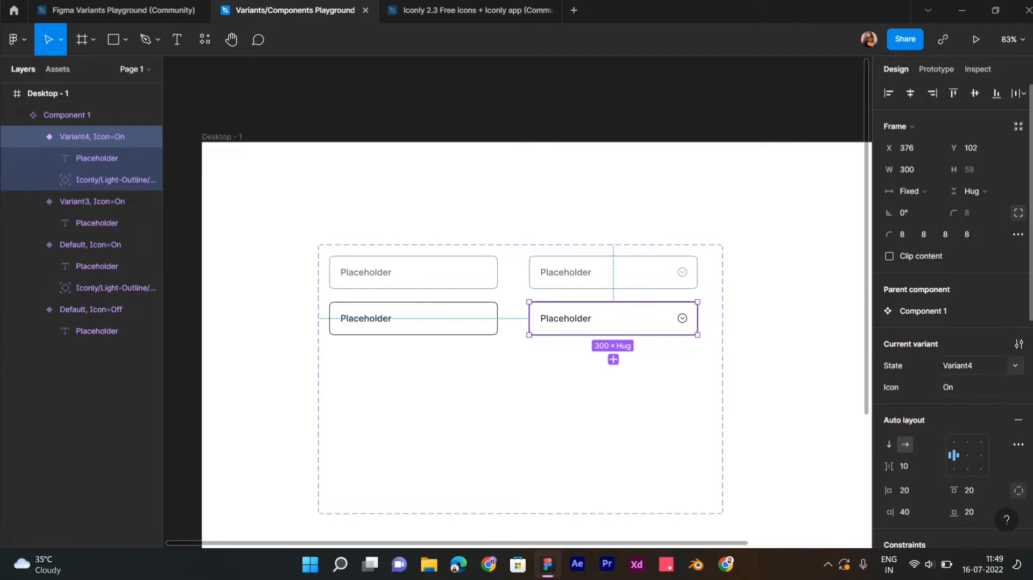
left_click(963, 365)
type("Focus")
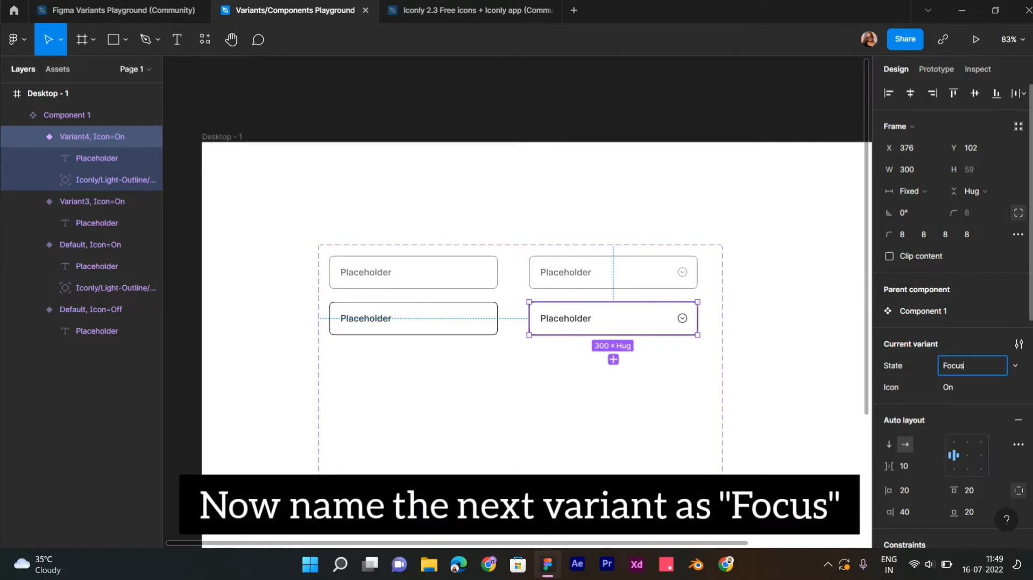
key("Return")
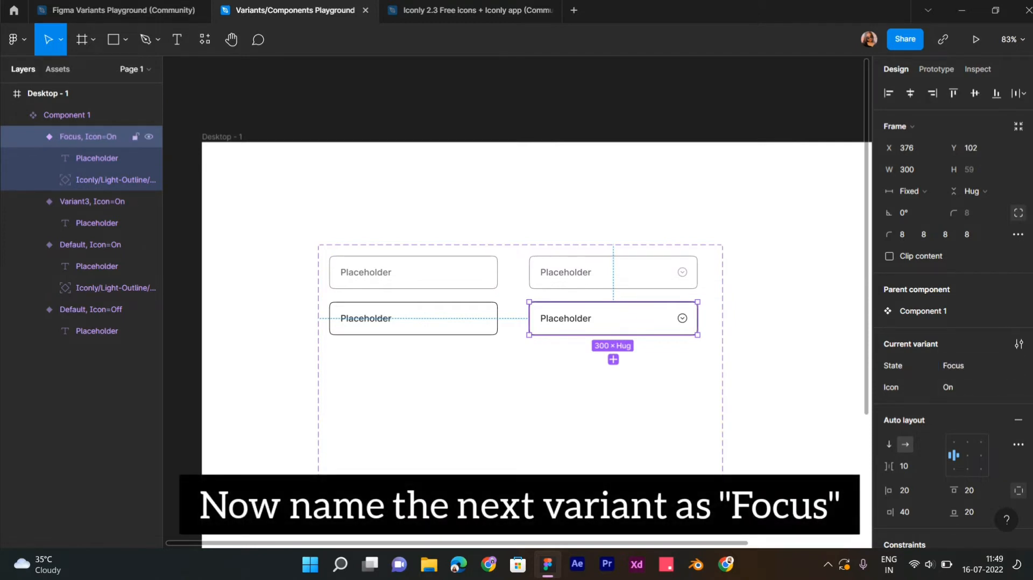
- Set the Icon value to "Off" for the dark field without an arrow, then clear the selection
left_click(413, 318)
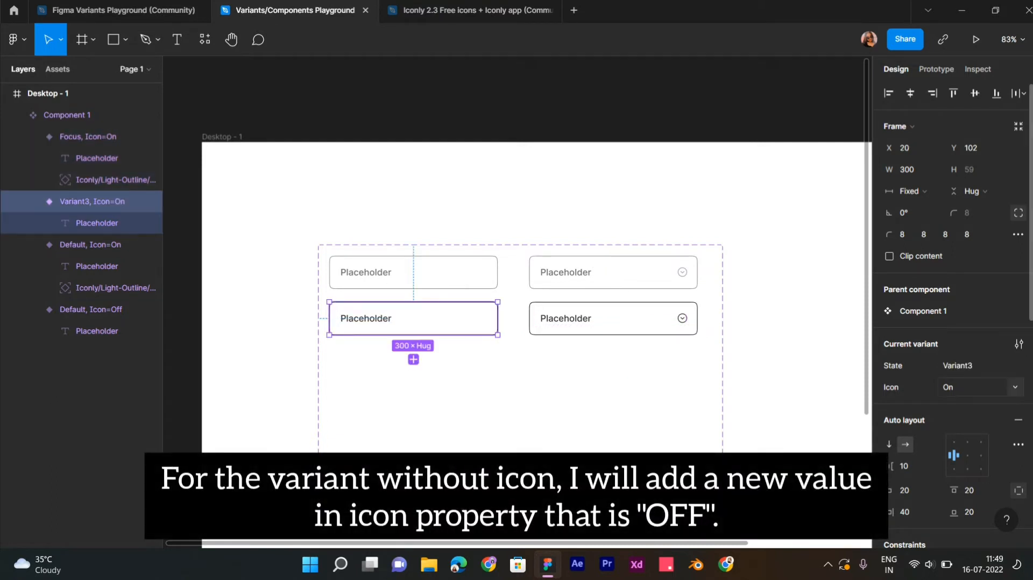
left_click(972, 387)
key("Return")
left_click(613, 318)
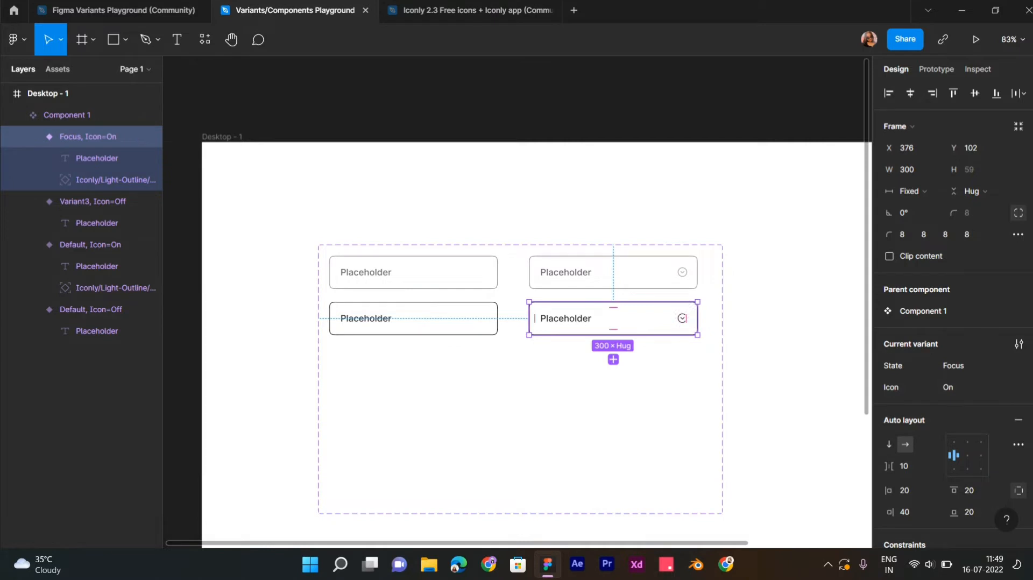
left_click(667, 398)
left_click(798, 412)
- Add a new variant to the component set from the light default field without an icon
scroll(797, 412, "down", 2)
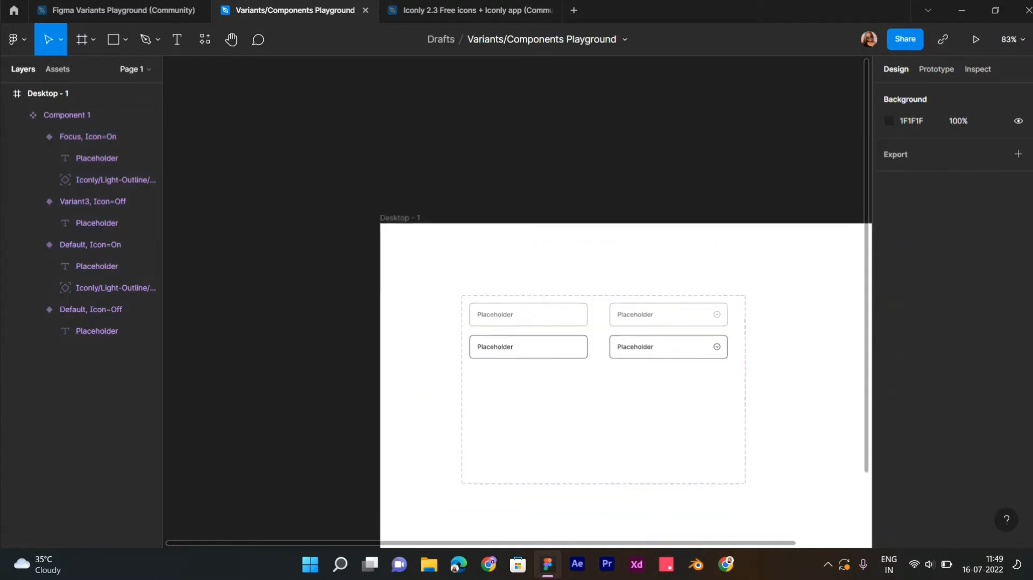
scroll(603, 389, "down", 1)
double_click(501, 291)
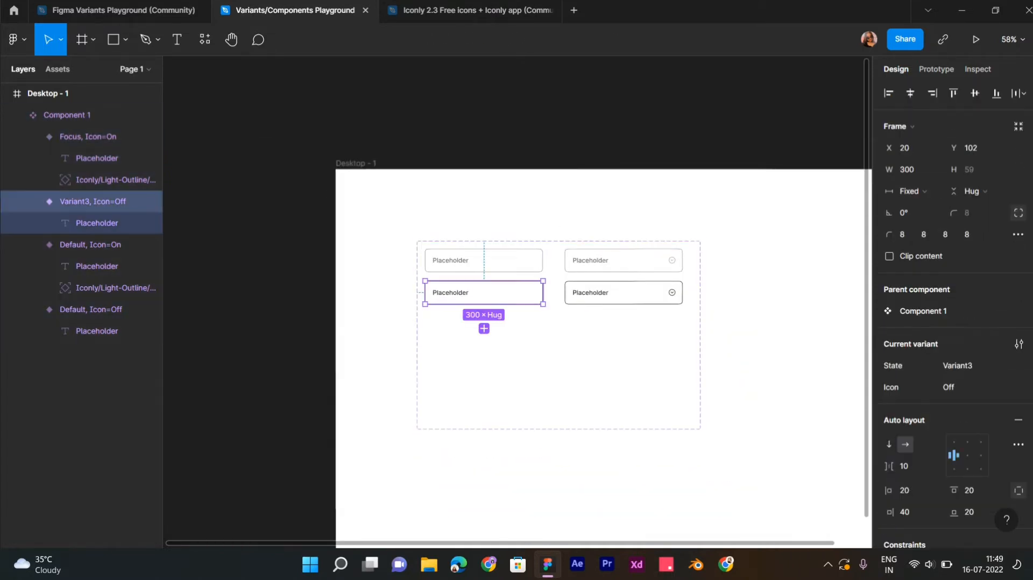
scroll(500, 291, "up", 3)
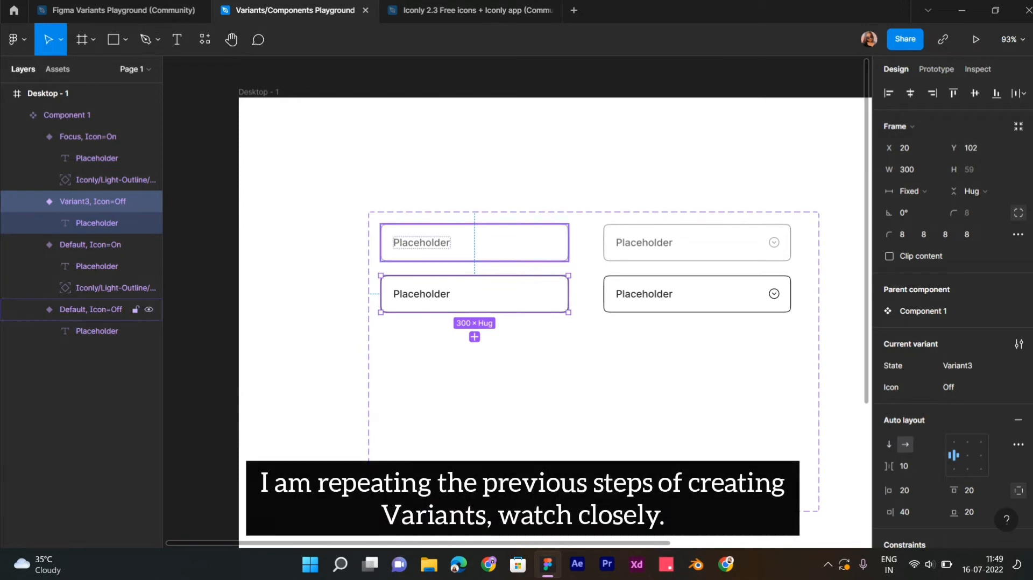
left_click(506, 217)
left_click(505, 40)
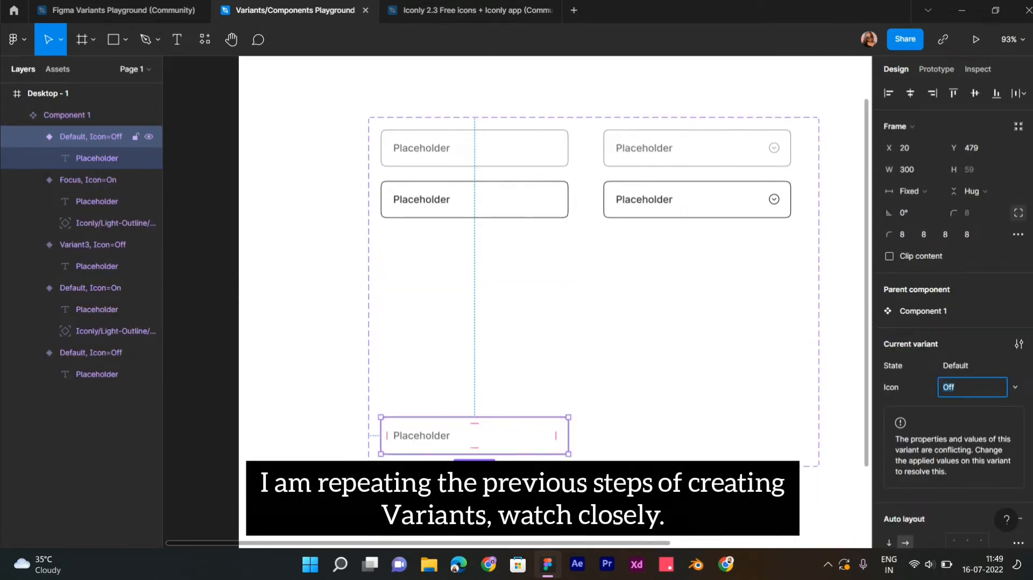
- Place the new light variant directly below the dark field without an arrow and set its stroke colour to green 3AAF11
left_click_drag(475, 435, 475, 254)
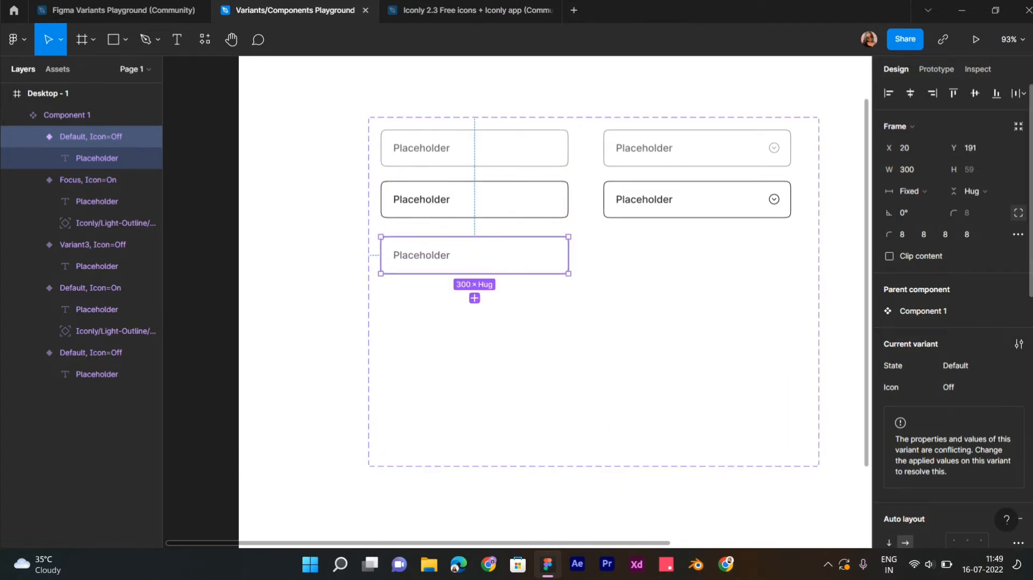
scroll(952, 301, "down", 8)
left_click(888, 360)
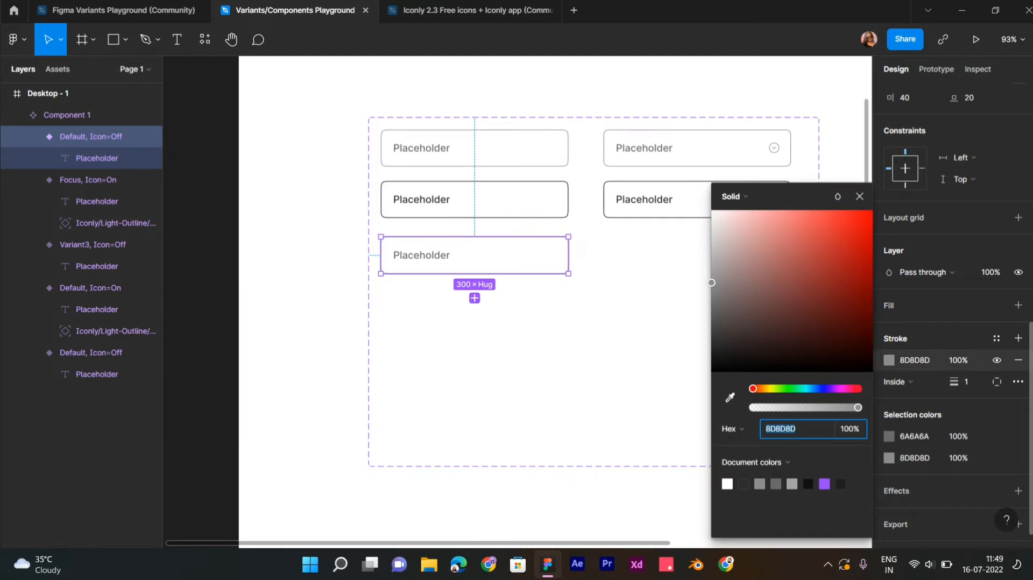
left_click(783, 388)
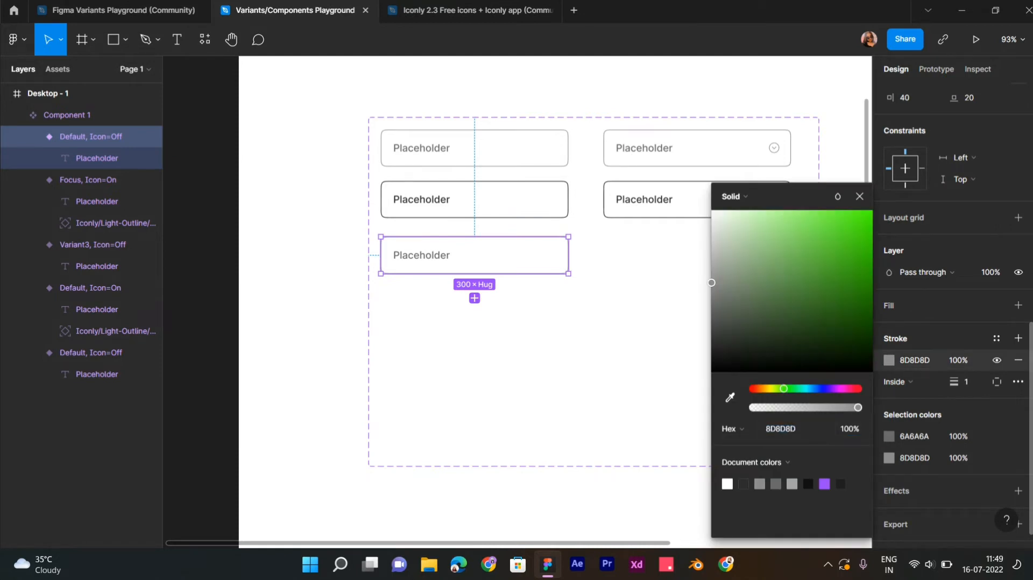
mouse_move(711, 282)
left_mouse_down()
mouse_move(828, 267)
mouse_move(807, 235)
mouse_move(823, 290)
mouse_move(857, 261)
left_mouse_up()
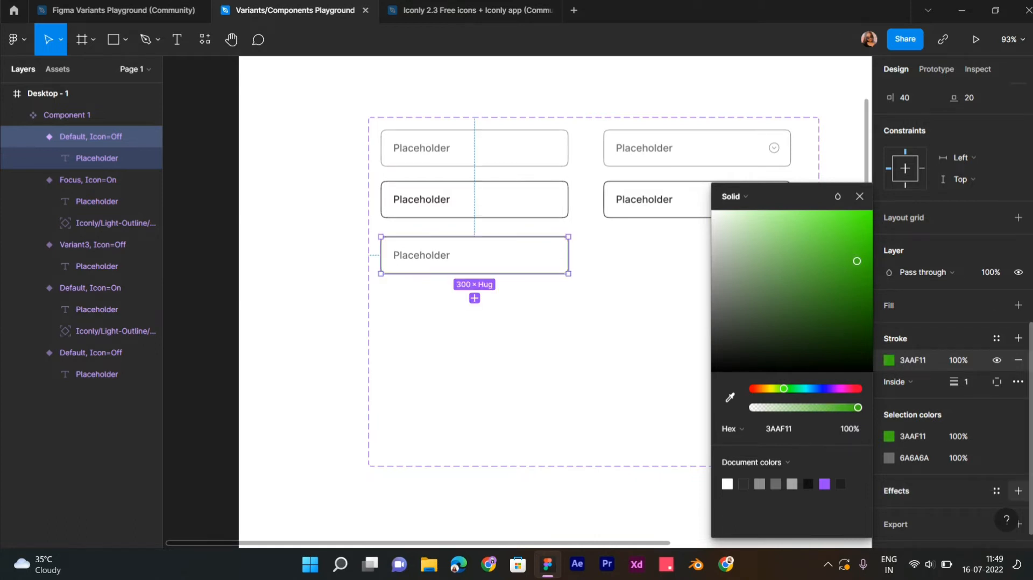
- Add a drop shadow to the green-outlined variant and sample its colour 3AAF11 from the field's outline
left_click(1017, 490)
left_click(888, 512)
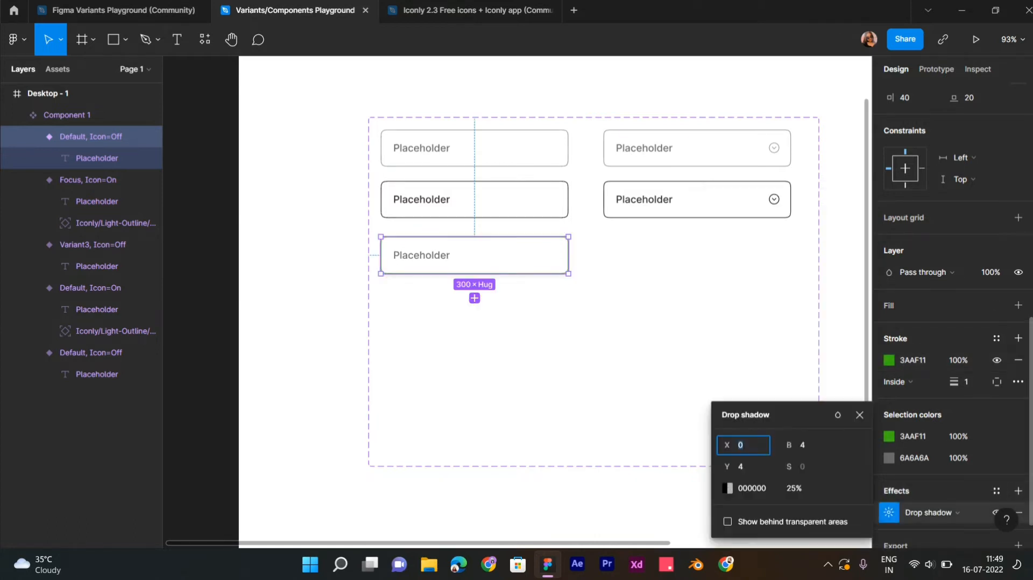
left_click(727, 487)
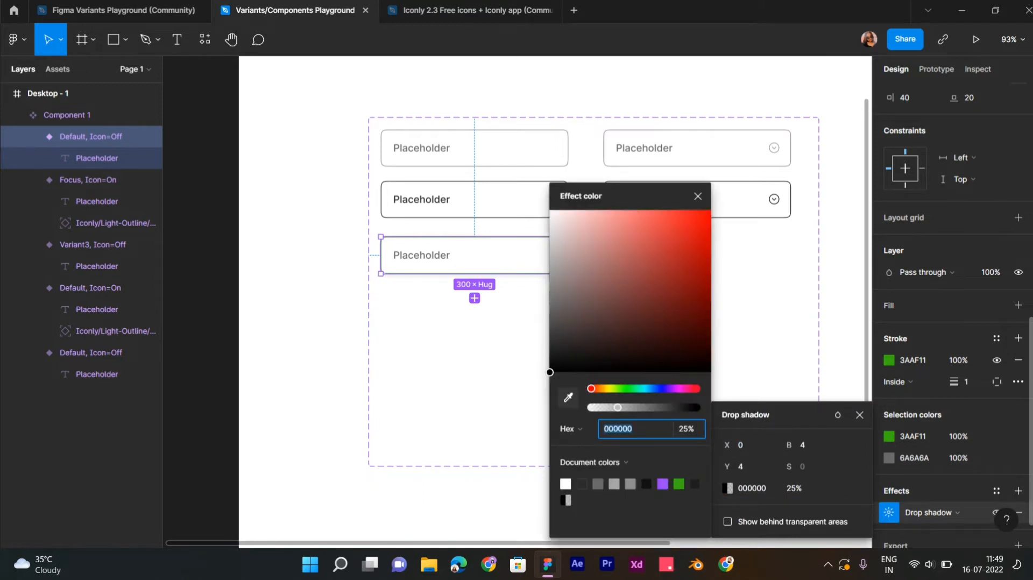
left_click(568, 397)
scroll(475, 260, "up", 10)
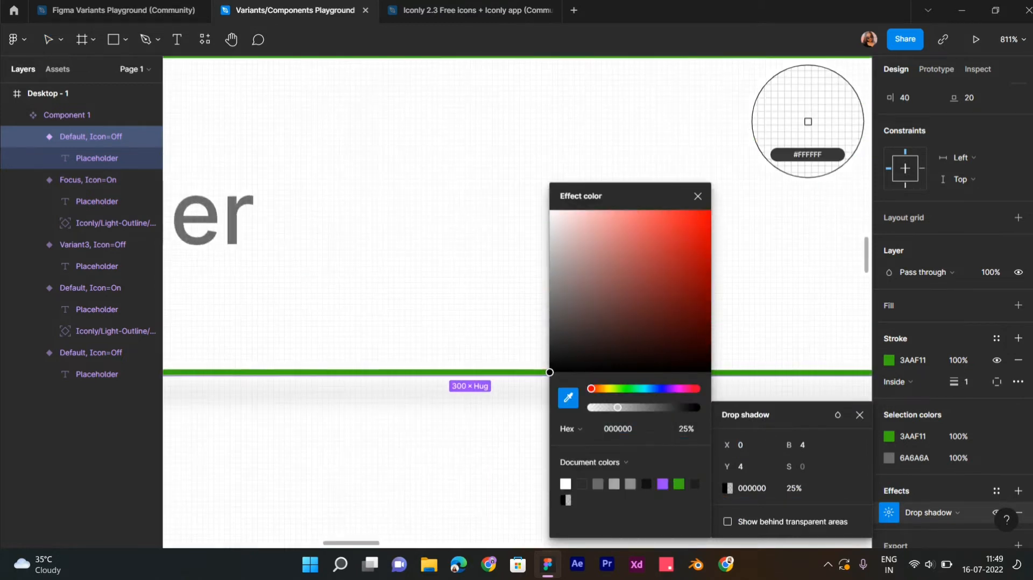
left_click(807, 122)
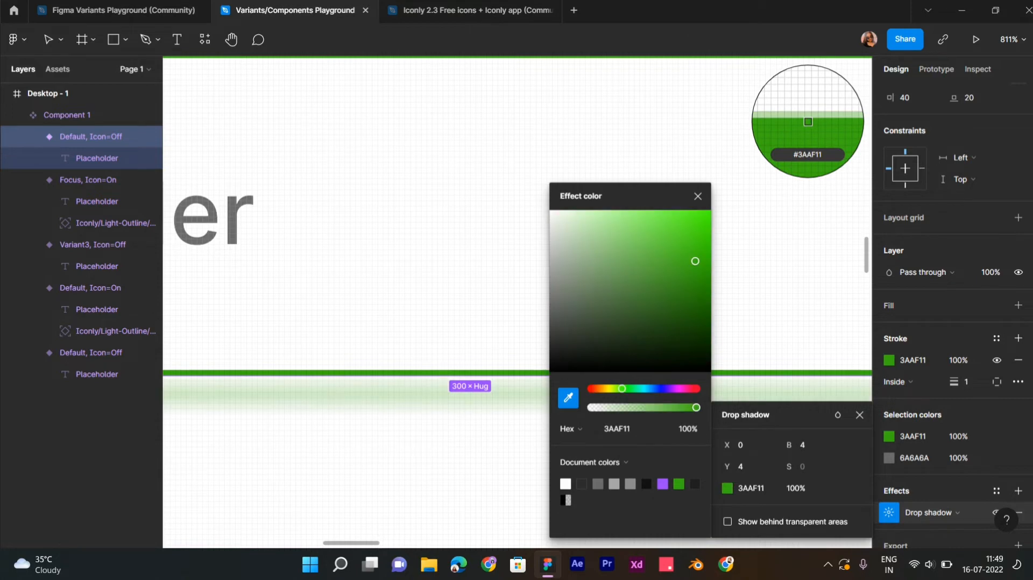
scroll(807, 122, "down", 8)
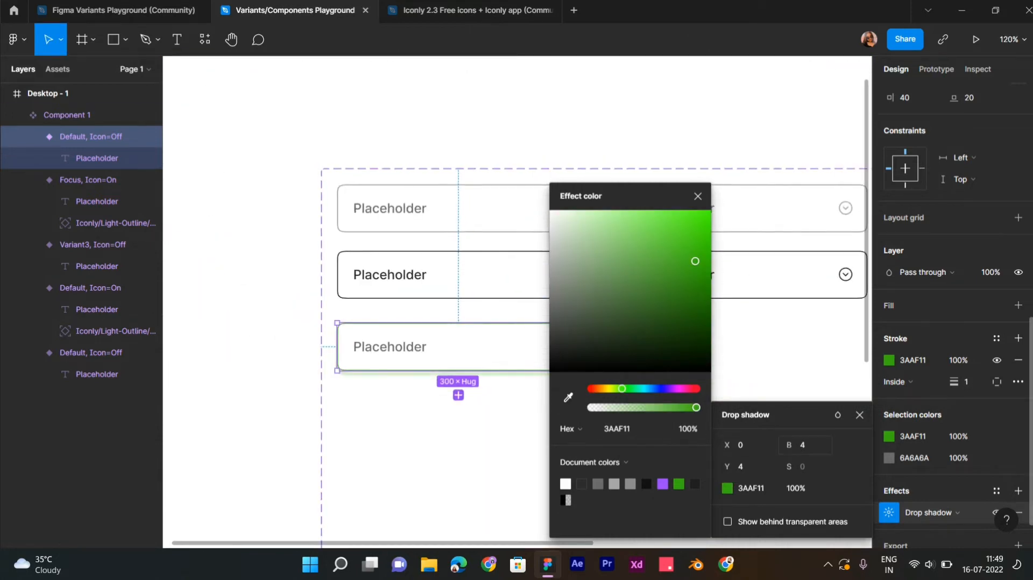
- Set the drop shadow's blur to 10, its opacity to 70% and its colour to 52C928, then clear the selection
key("Return")
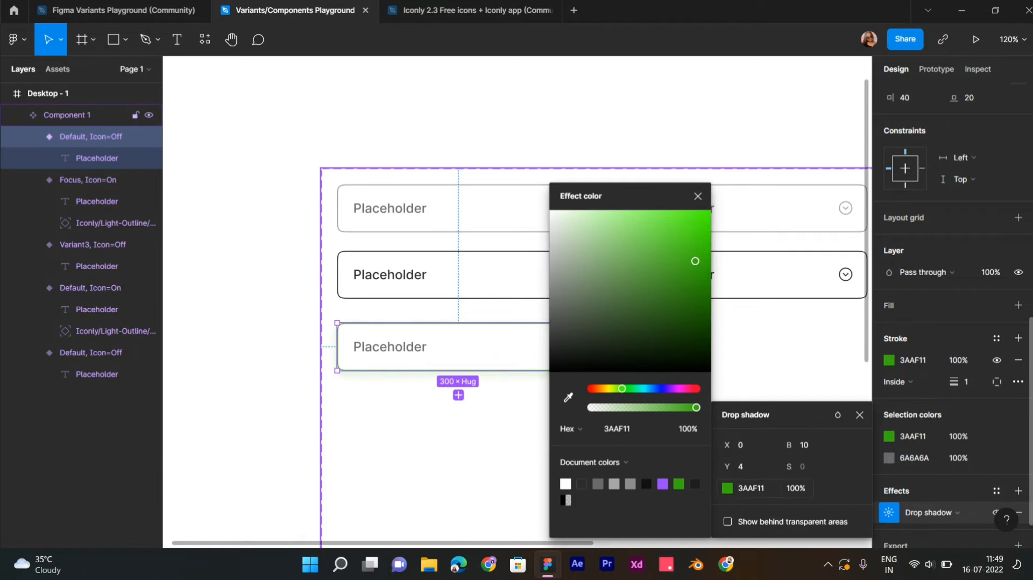
left_click(795, 488)
key("Return")
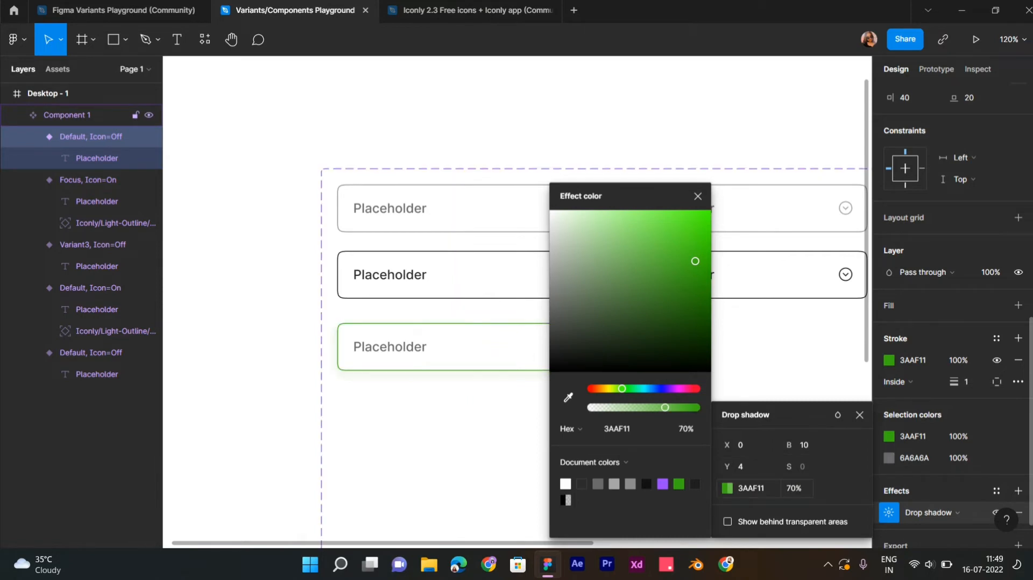
left_click_drag(695, 261, 678, 245)
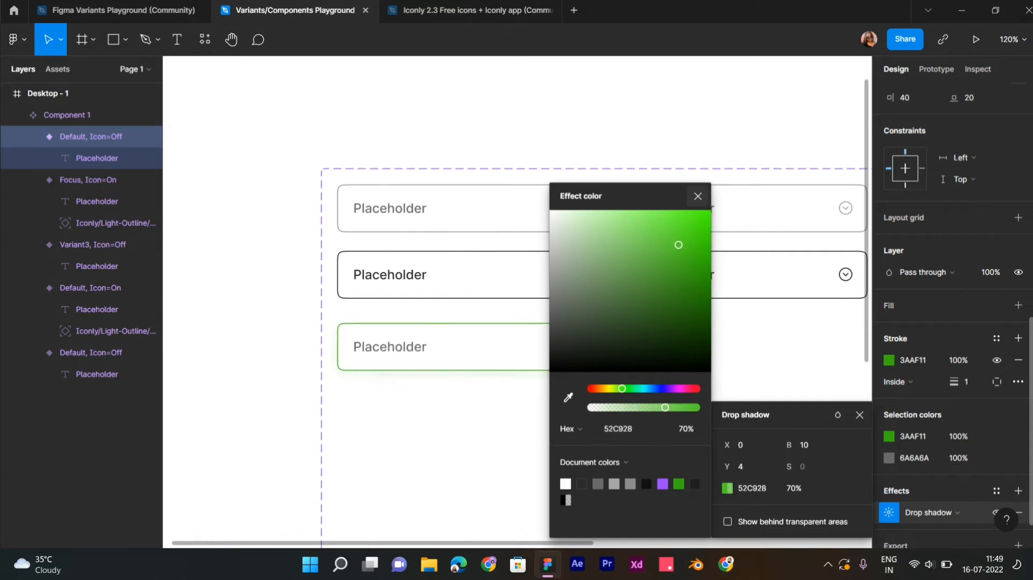
left_click(697, 196)
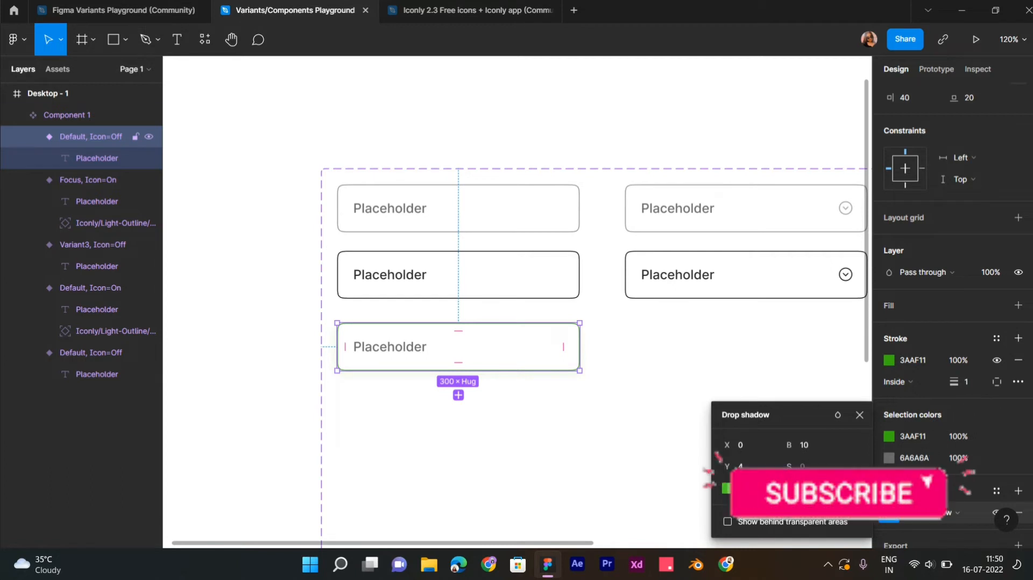
left_click(645, 377)
scroll(517, 301, "right", 1)
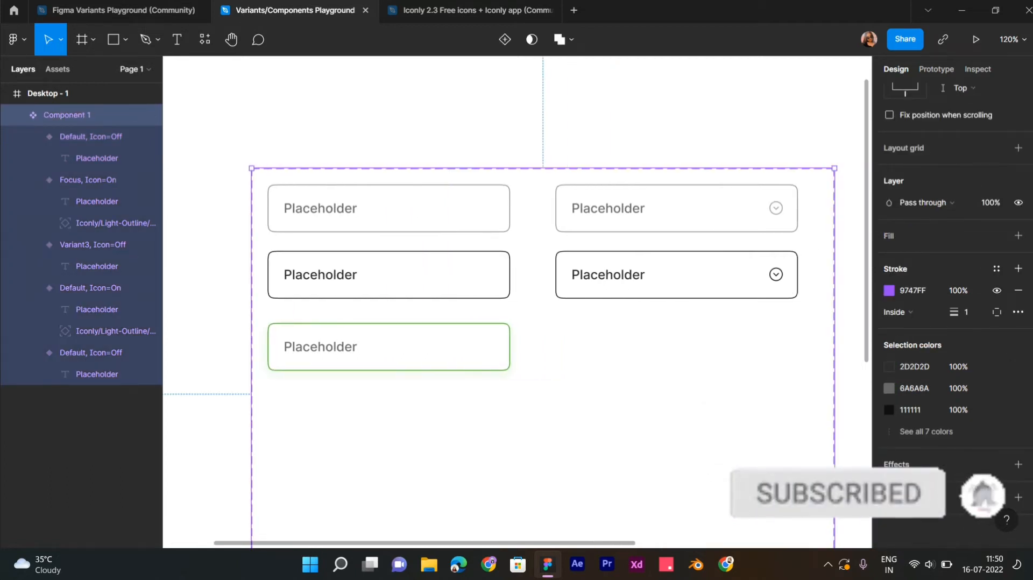
key("Escape")
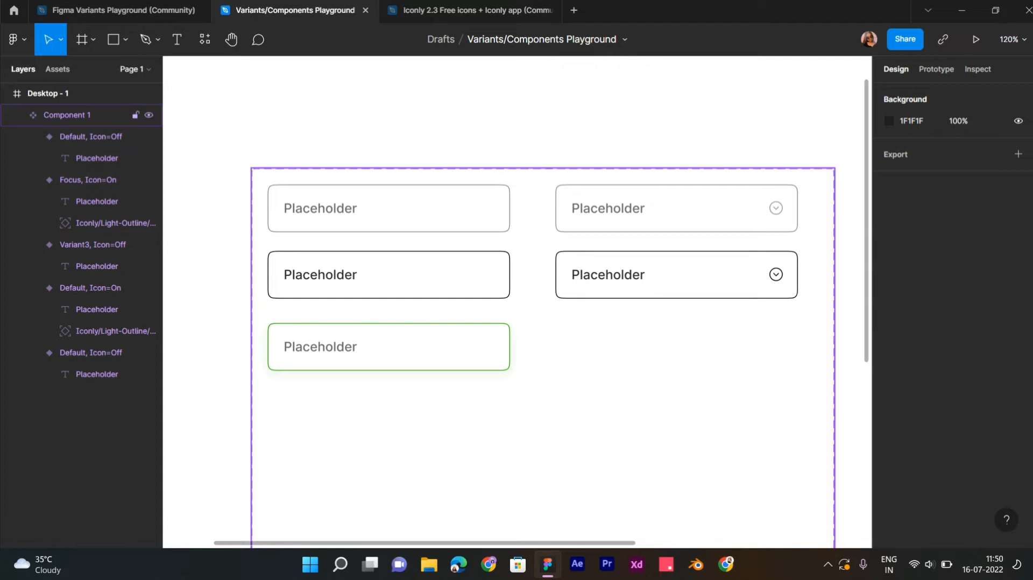
- Recolour the placeholder text of the green-outlined variant to 3AAF11 by sampling the field's outline
double_click(320, 346)
double_click(320, 346)
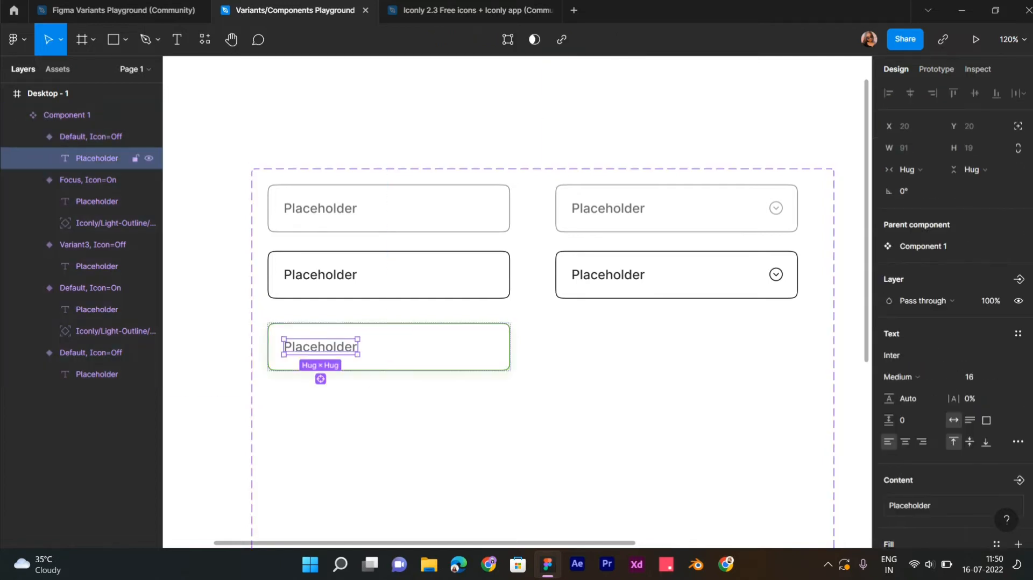
scroll(952, 322, "down", 3)
left_click(889, 397)
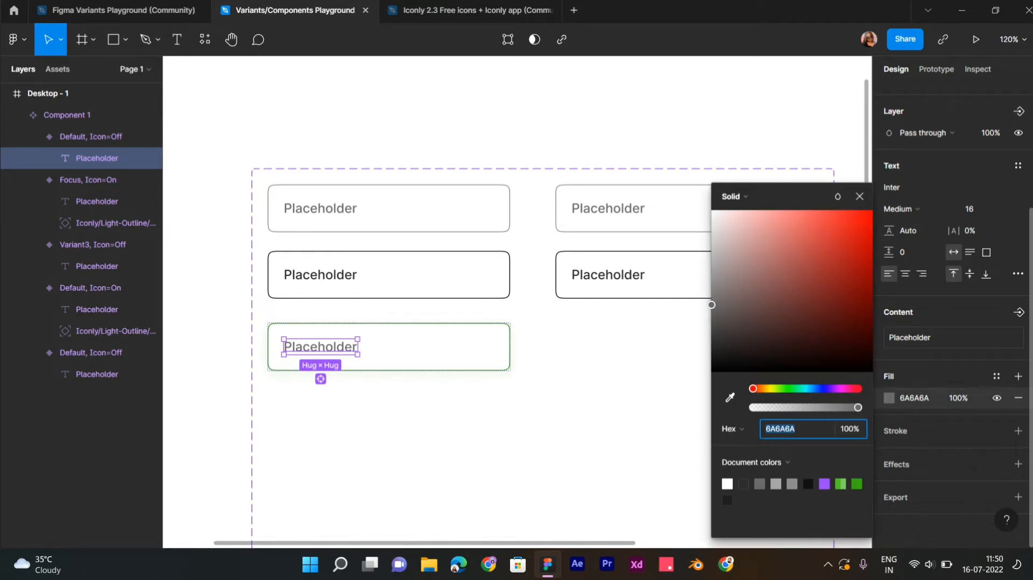
left_click(729, 398)
scroll(465, 357, "up", 2)
scroll(465, 357, "up", 10)
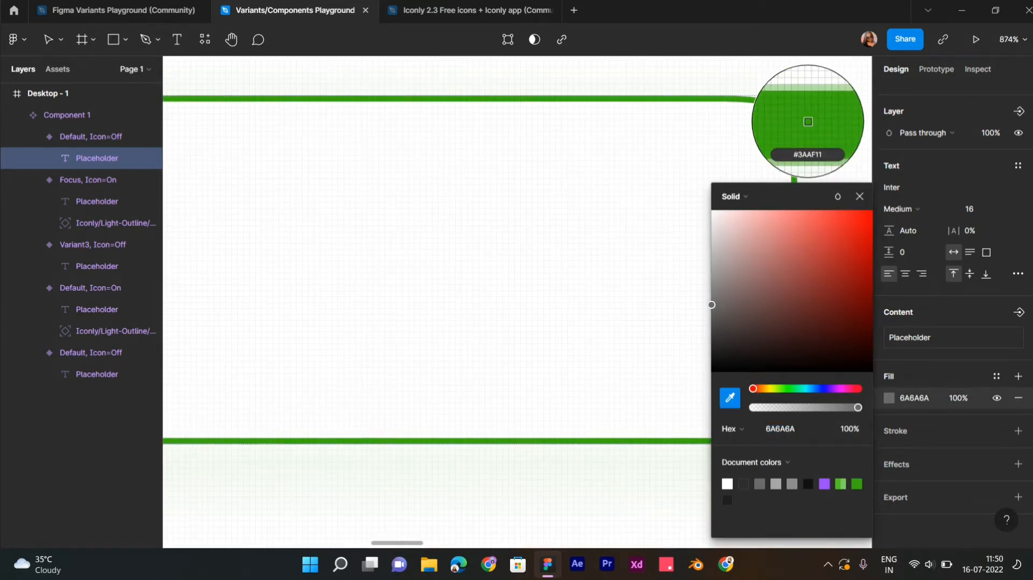
left_click(807, 122)
scroll(807, 122, "down", 10)
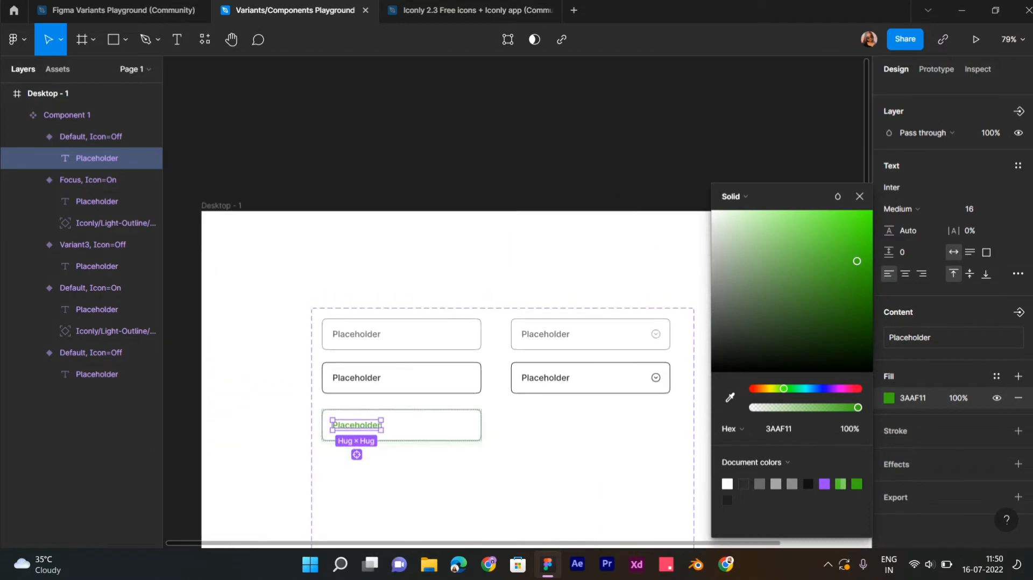
key("Escape")
scroll(517, 301, "down", 2)
scroll(267, 436, "down", 2)
scroll(337, 389, "up", 3)
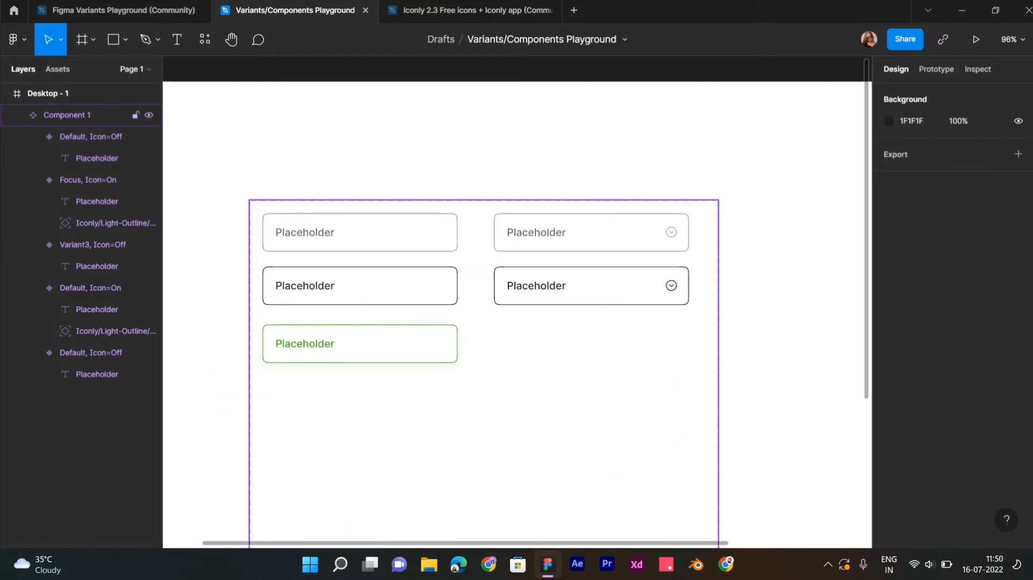
- Duplicate the green variant and align the copy beside it, directly below the dark field with the arrow icon
left_click(359, 343)
key("ctrl+d")
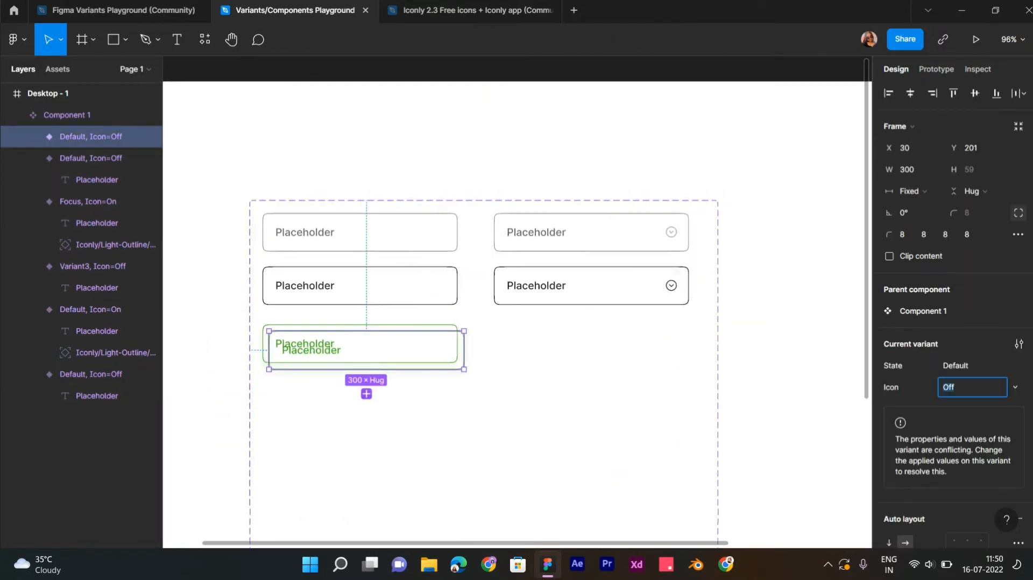
left_click_drag(366, 349, 591, 344)
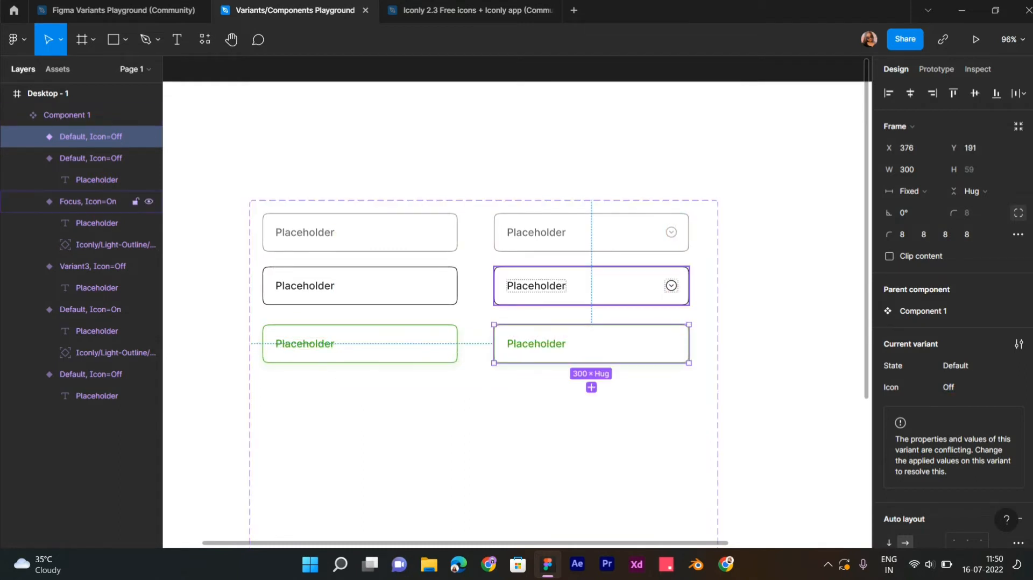
- Copy the arrow icon from the dark focus field into the duplicated green field and nudge it 4 px left
left_click(86, 201)
left_click(100, 244)
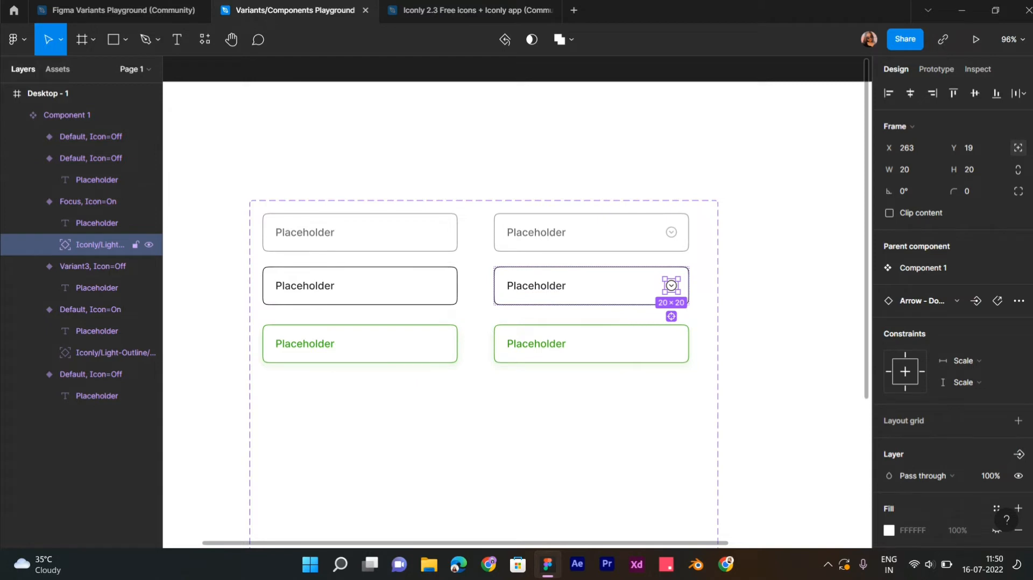
left_click_drag(671, 285, 673, 338)
scroll(671, 342, "up", 5)
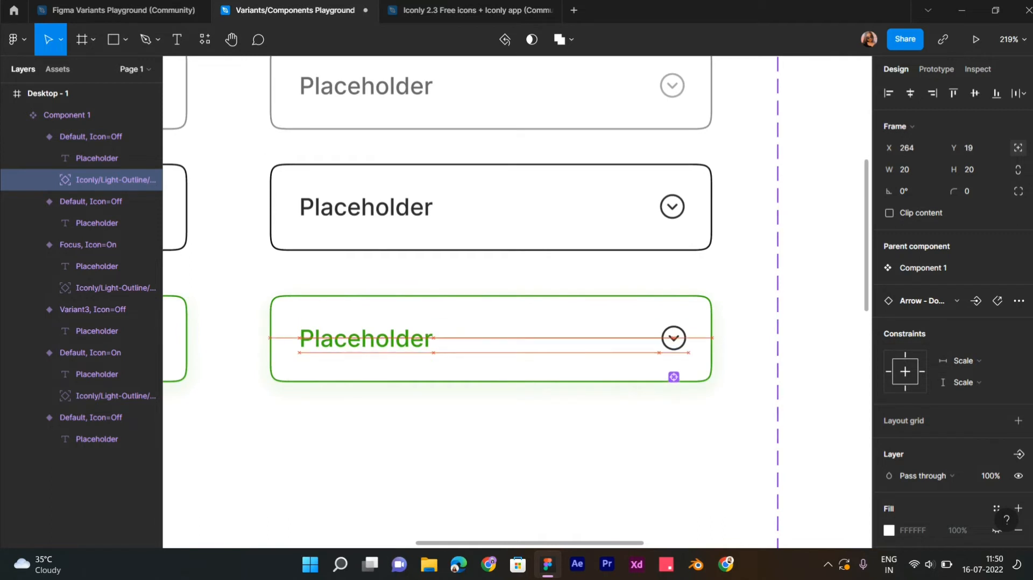
key("Left")
key("Left")
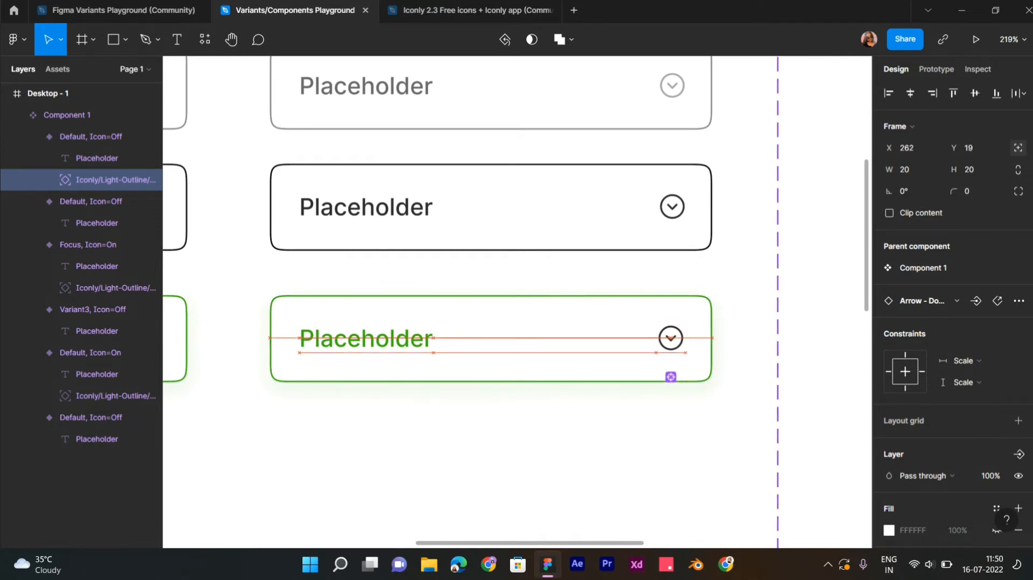
key("Left")
key("Left")
- Recolour the copied arrow icon to 3AAF11 by sampling the green field, then clear the selection
scroll(952, 301, "down", 3)
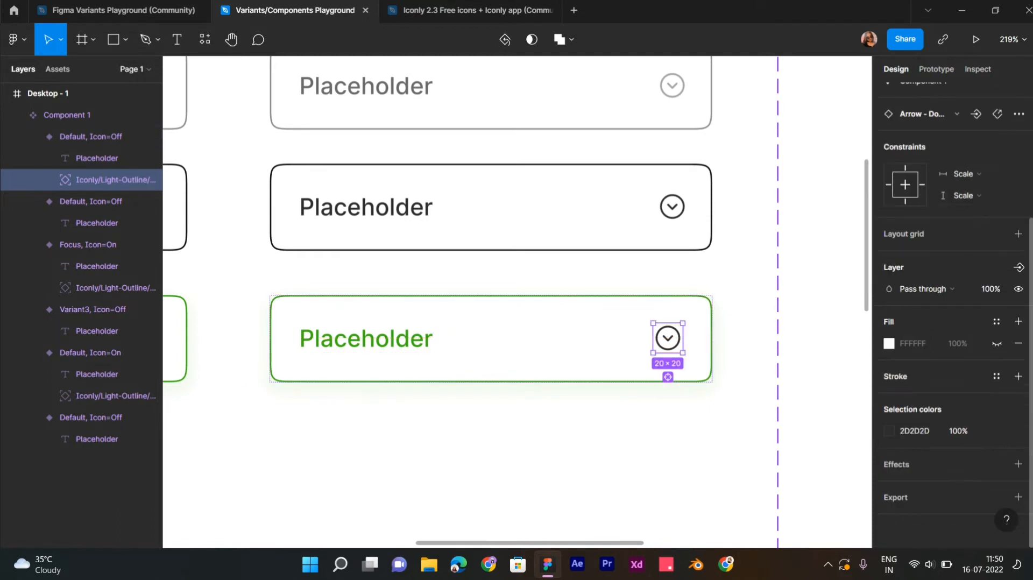
left_click(889, 431)
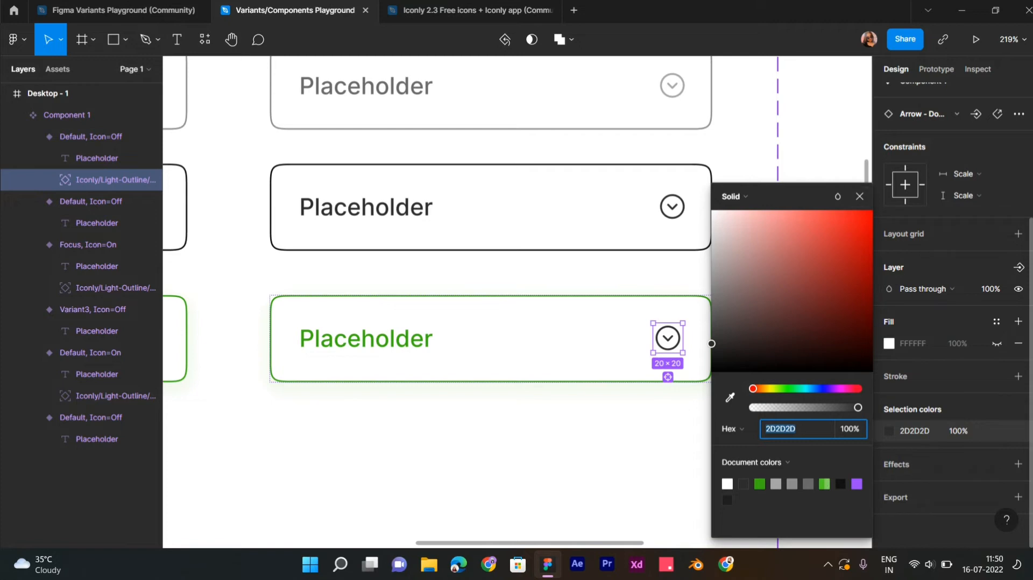
left_click(730, 397)
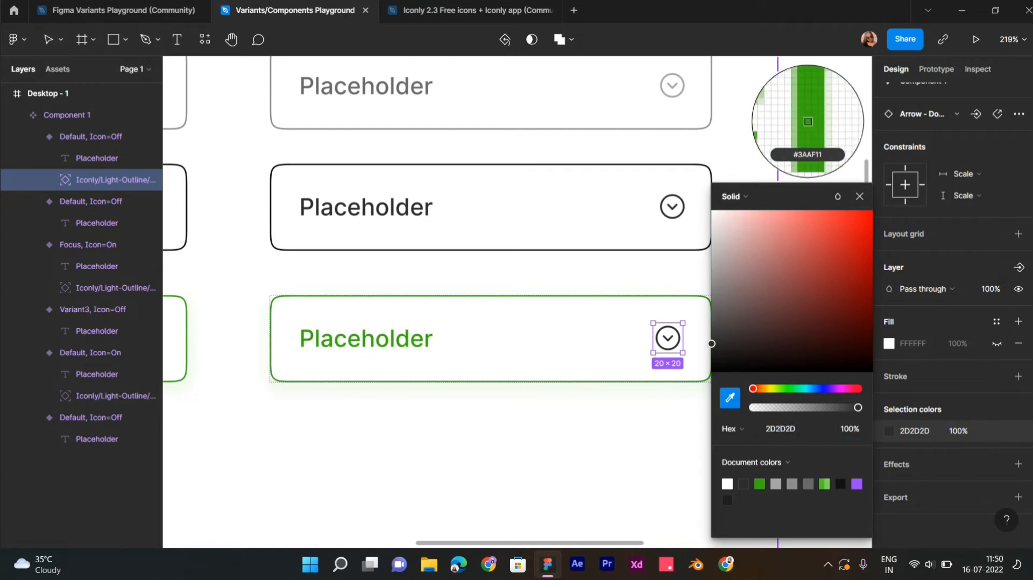
left_click(807, 122)
scroll(425, 342, "down", 5, "ctrl")
key("Escape")
key("Escape")
scroll(614, 332, "down", 3, "ctrl")
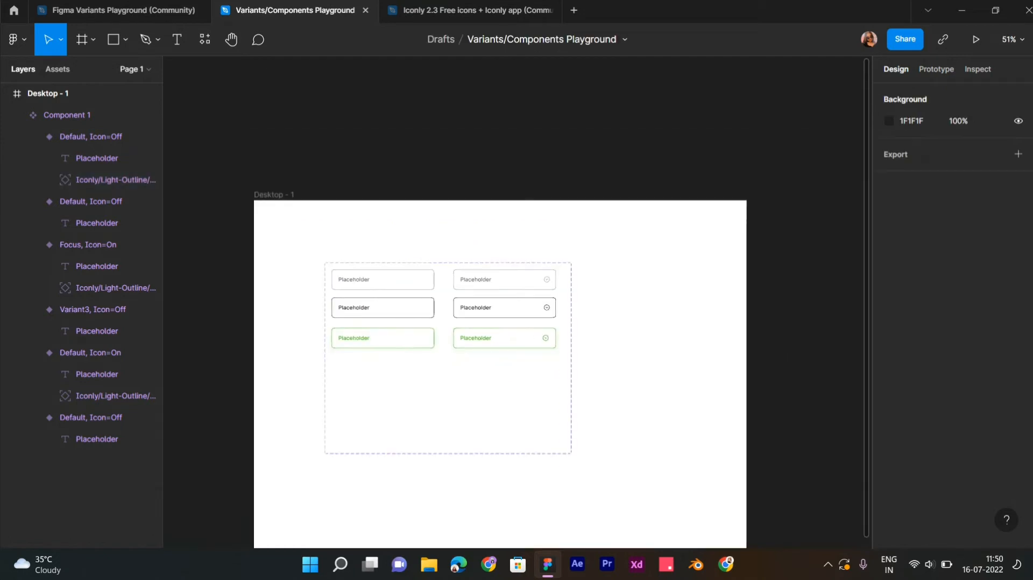
scroll(497, 460, "up", 5, "ctrl")
scroll(517, 302, "left", 3)
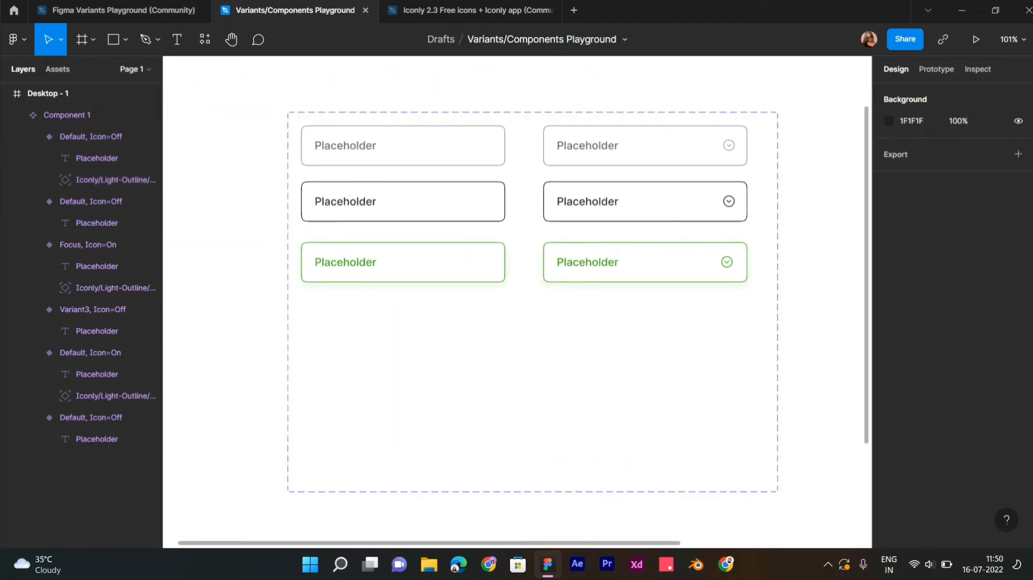
- Add another variant to the component set and place it directly below the green field without an arrow
left_click(533, 349)
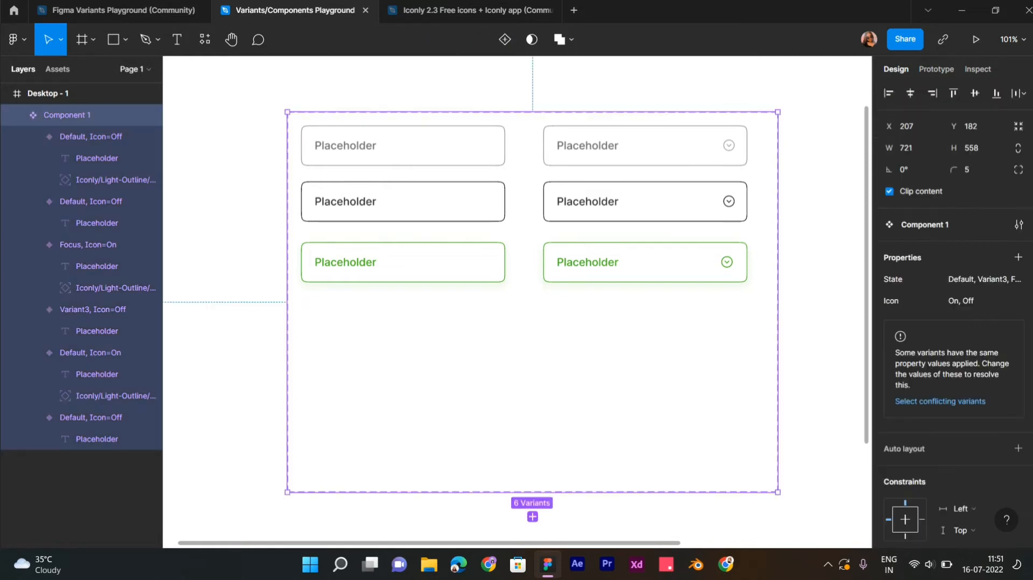
left_click(505, 39)
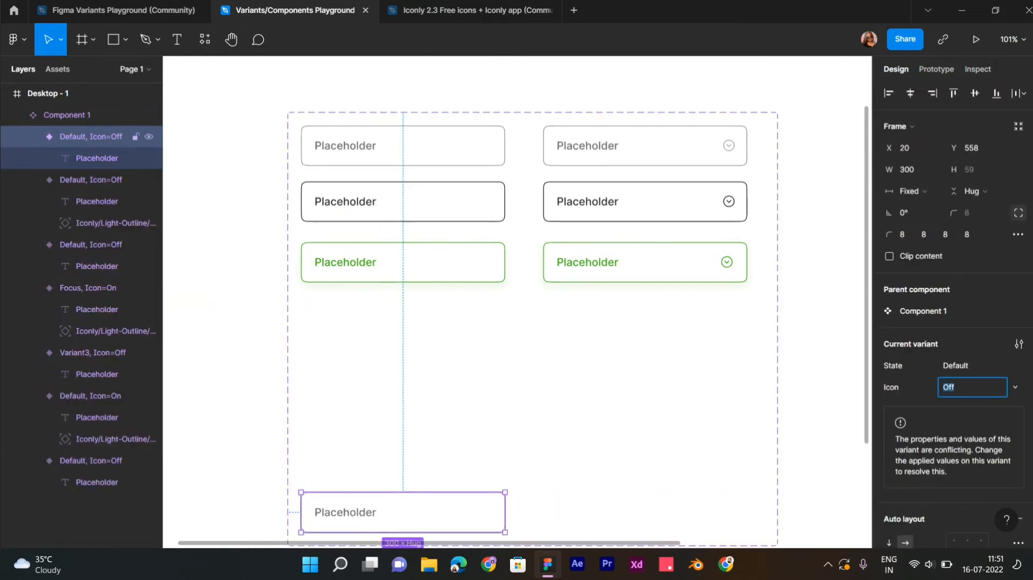
left_click_drag(403, 512, 402, 322)
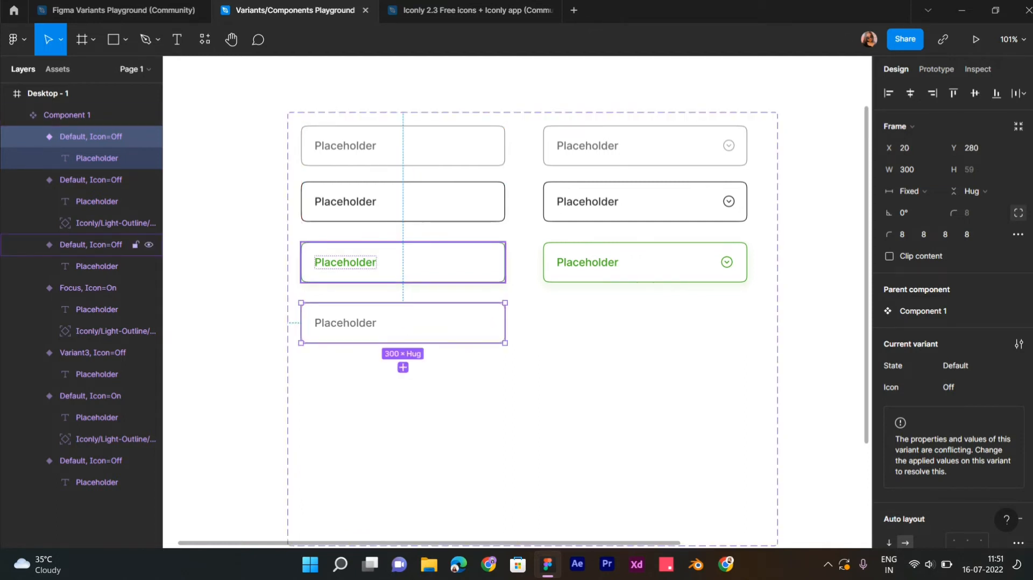
- Set the State property of the green field without an arrow to Success
left_click(403, 262)
left_click(968, 365)
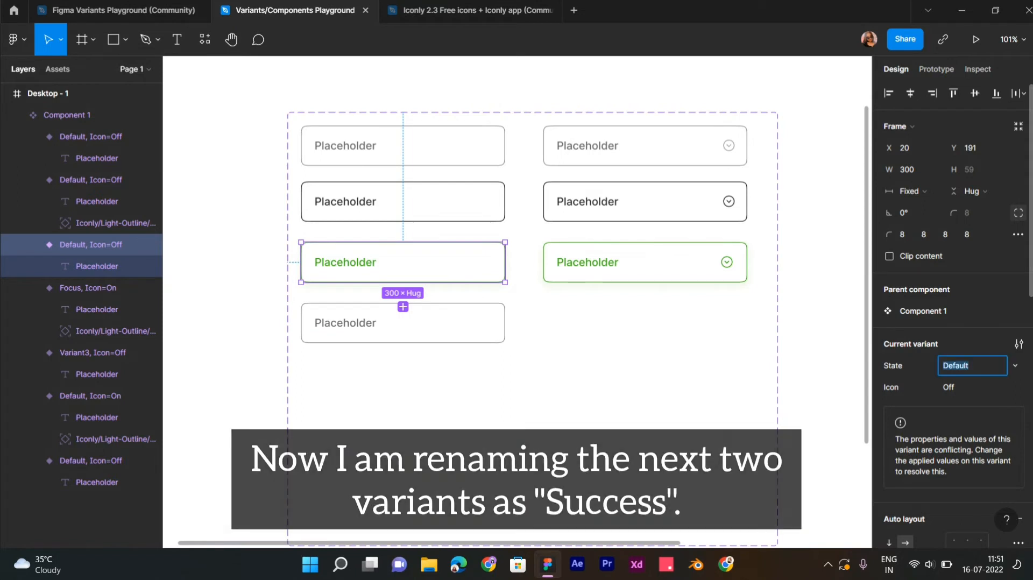
type("Success")
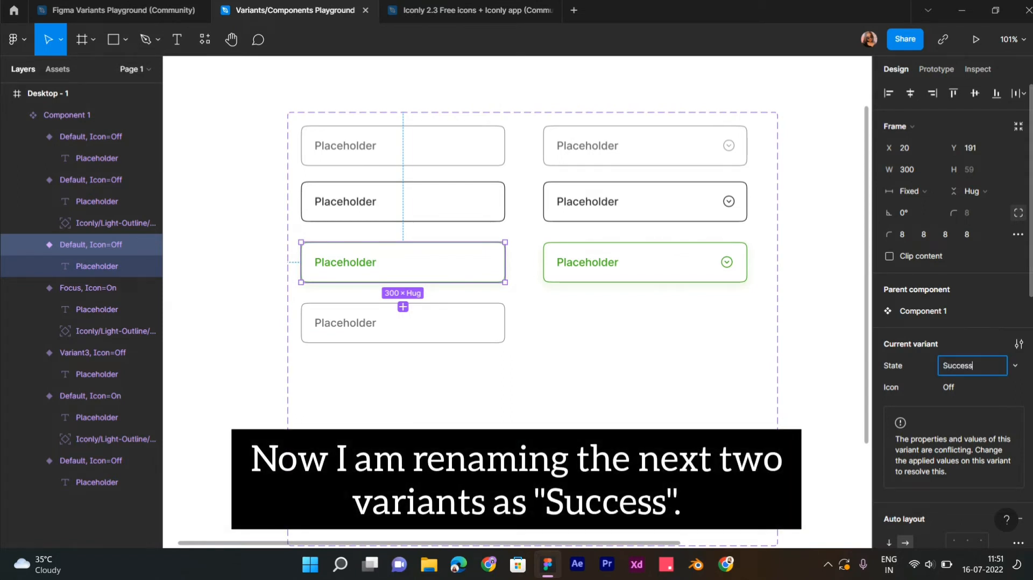
key("Return")
- Set the green field with the arrow icon to State Success and Icon On
left_click(645, 262)
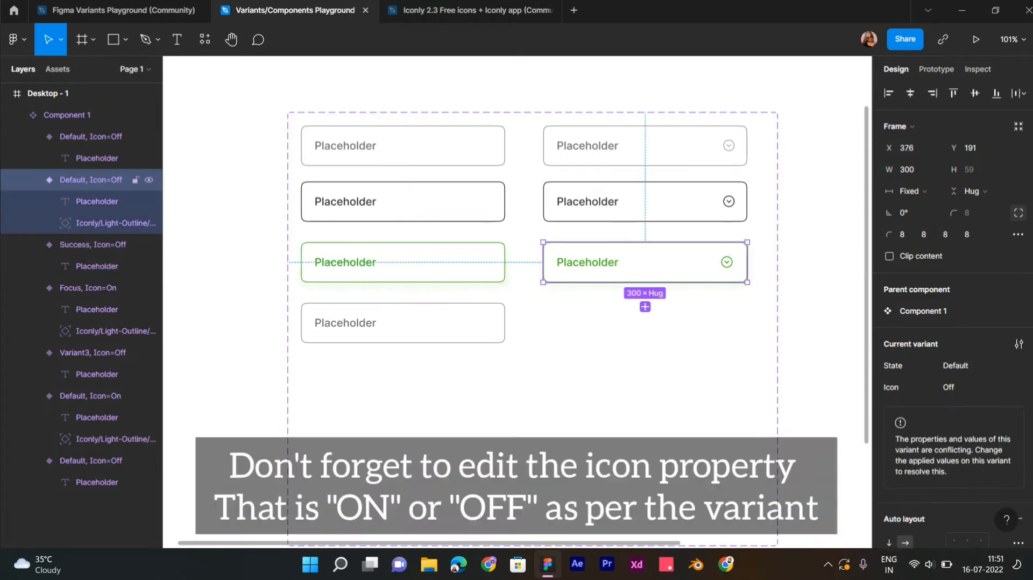
left_click(968, 365)
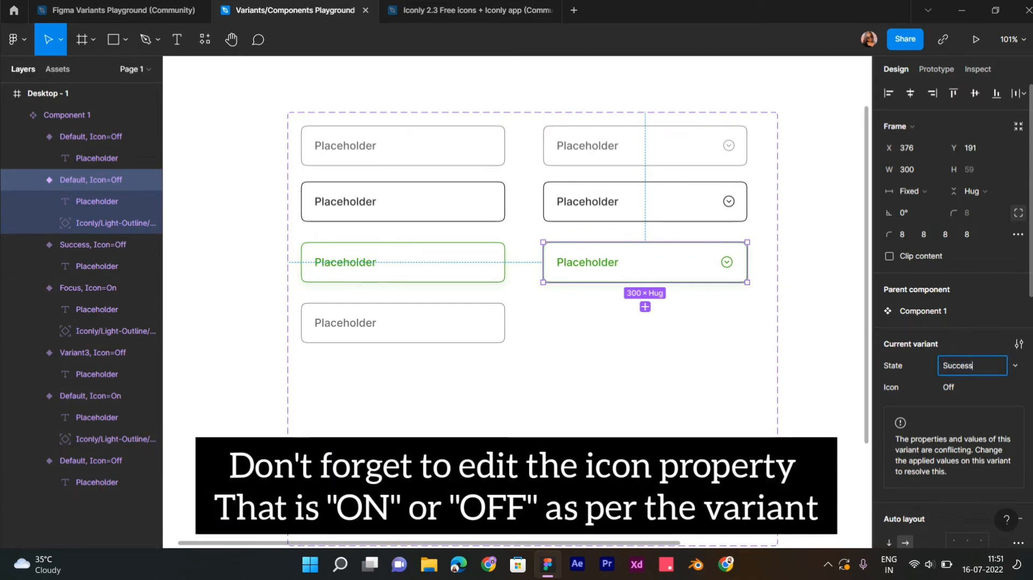
key("Return")
left_click(968, 387)
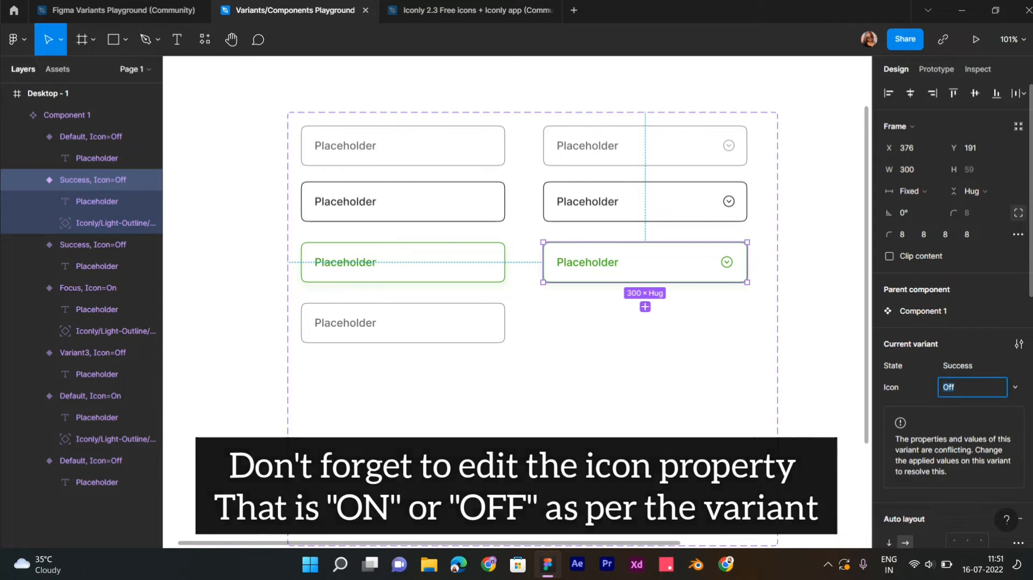
type("On")
key("Return")
- Recolour the stroke of the grey field below the green one to red E42222
scroll(532, 301, "down", 2)
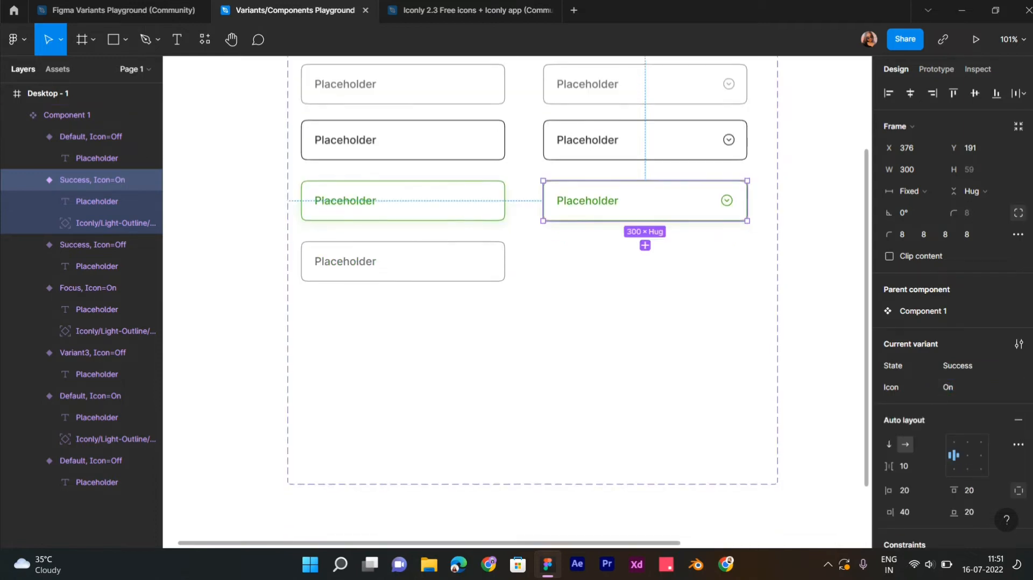
left_click(402, 261)
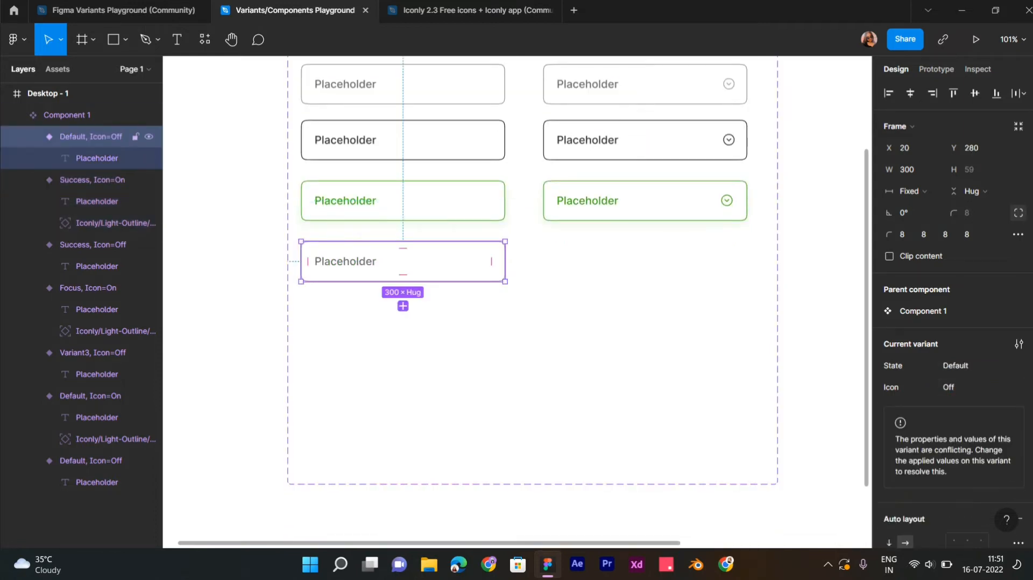
scroll(952, 301, "down", 6)
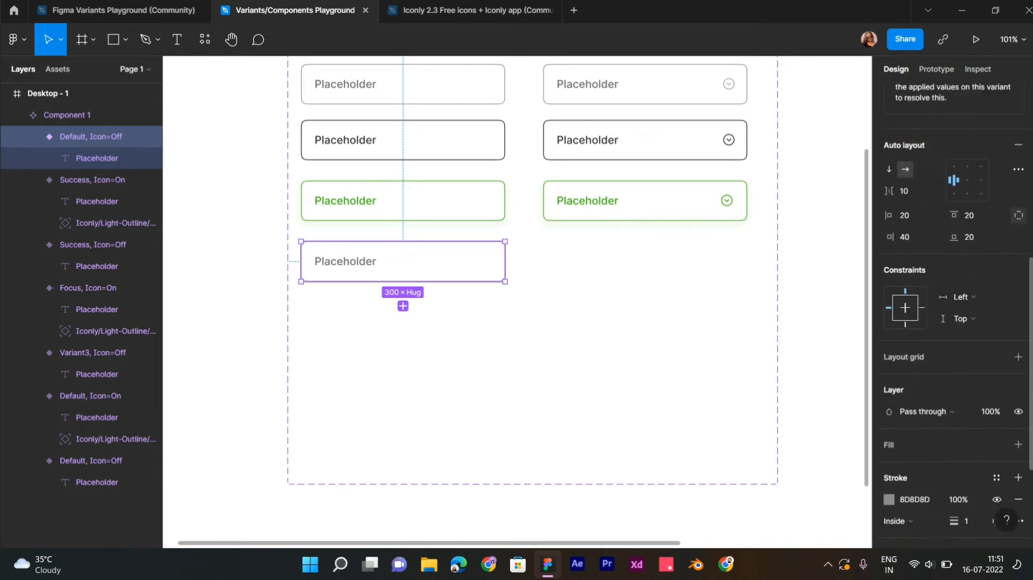
left_click(888, 499)
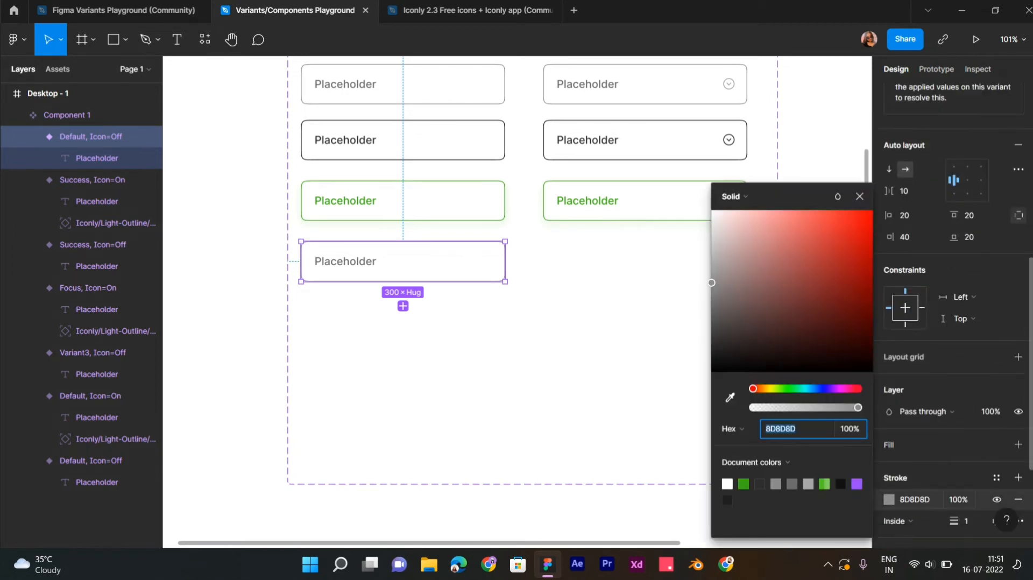
left_click_drag(839, 228, 849, 227)
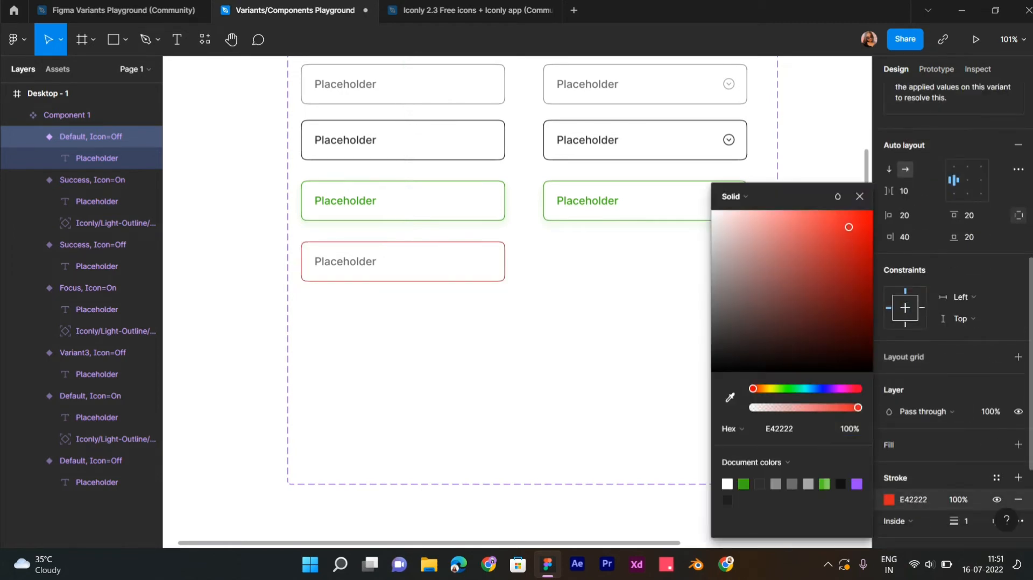
- Add a drop shadow to the red-outlined field and colour it E42222 by sampling the field's stroke
scroll(995, 377, "down", 3)
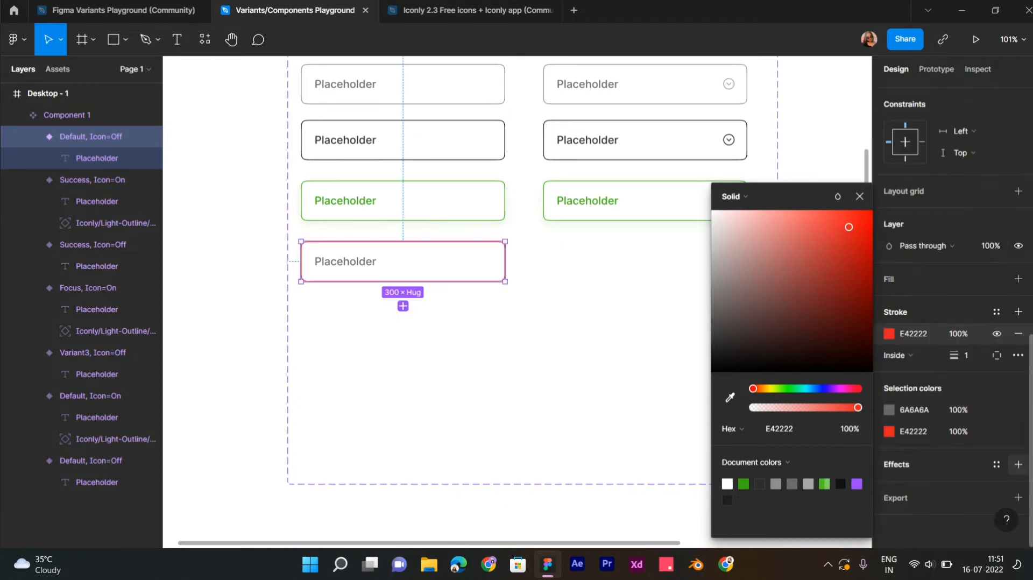
left_click(1017, 463)
left_click(888, 485)
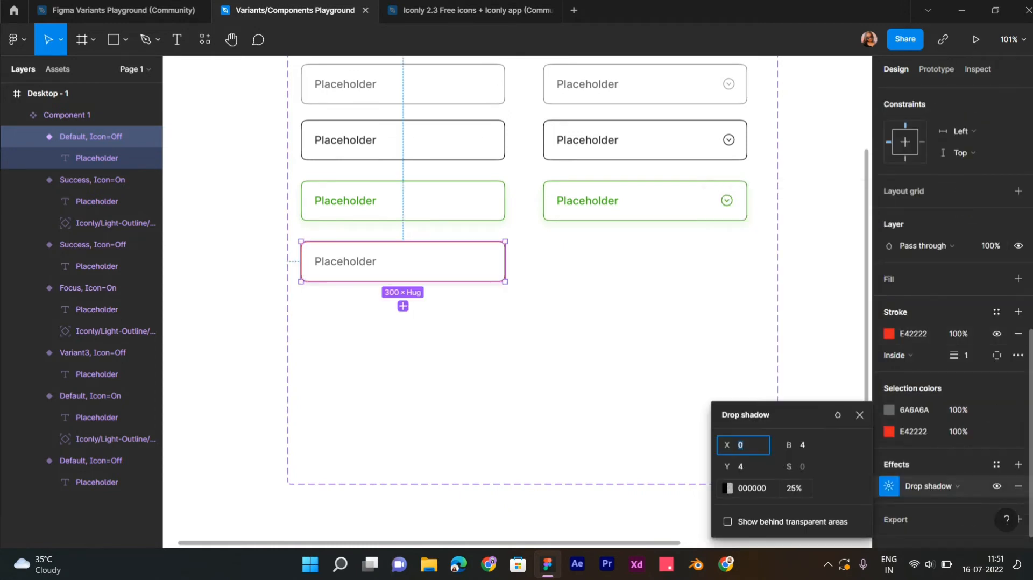
left_click(727, 488)
left_click(568, 397)
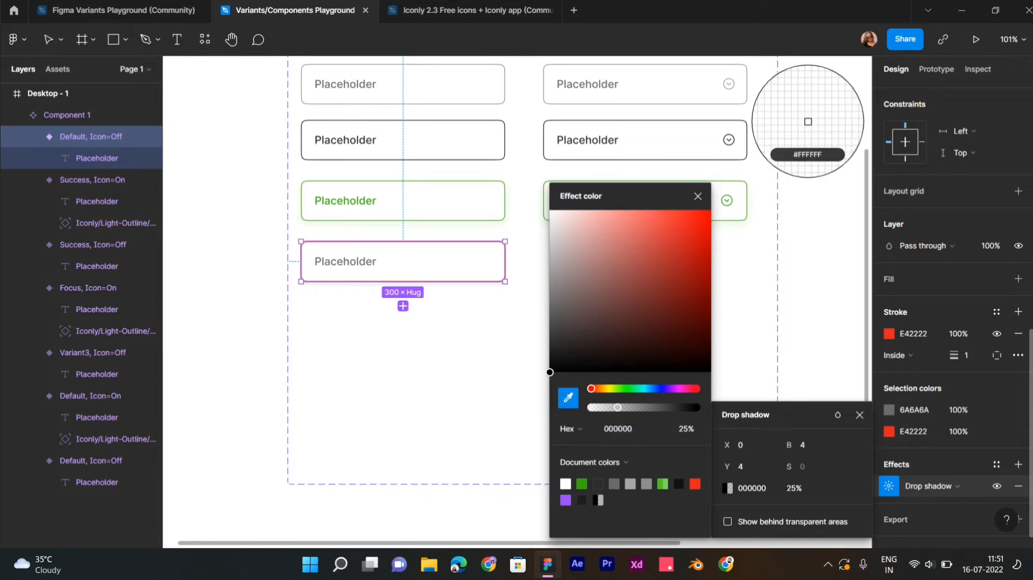
scroll(503, 268, "up", 10)
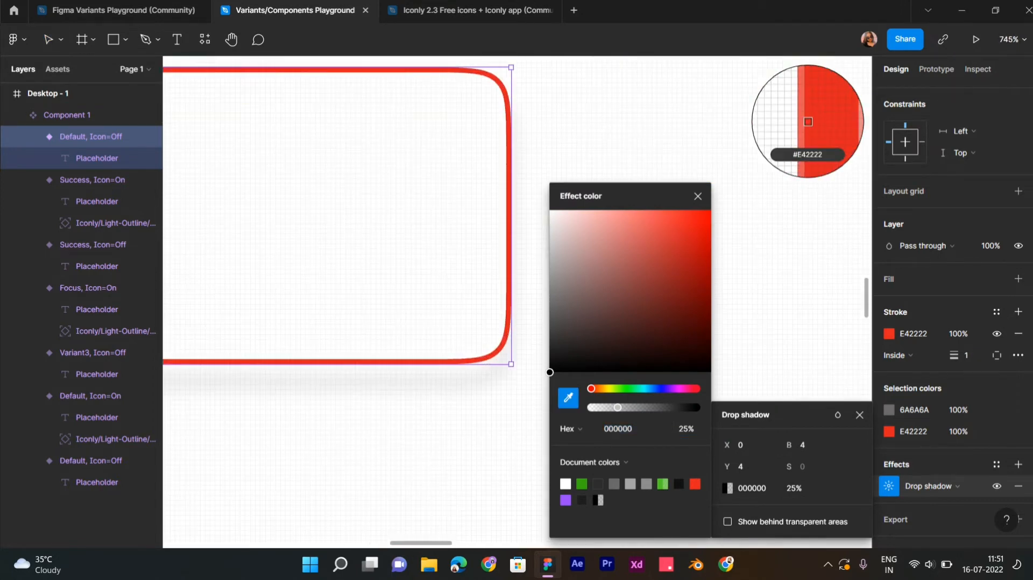
left_click(504, 266)
scroll(506, 279, "down", 10)
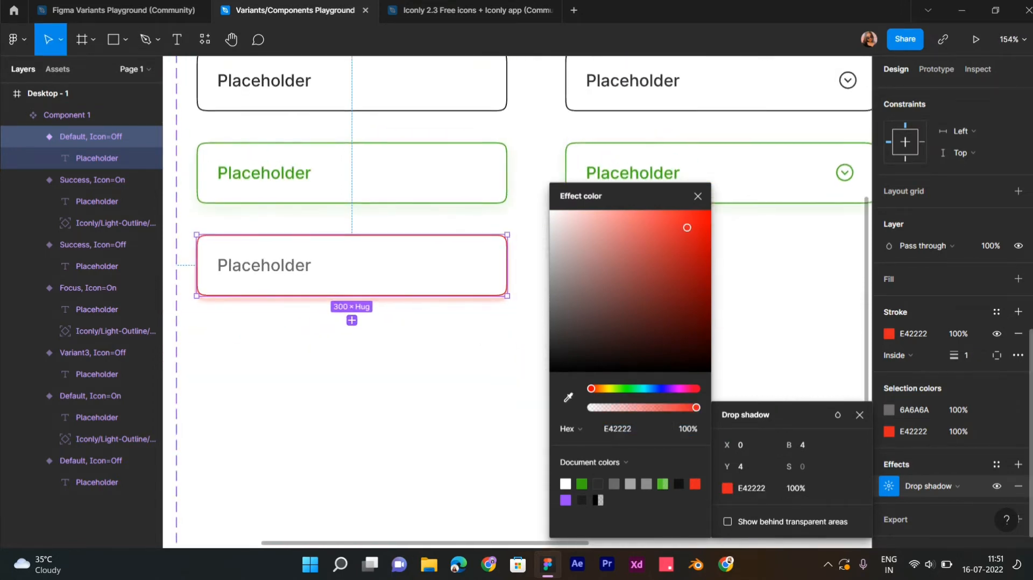
- Set the red drop shadow's blur to 20 and its opacity to 70%, then close the effect colour picker
left_click(804, 445)
type("10")
key("Return")
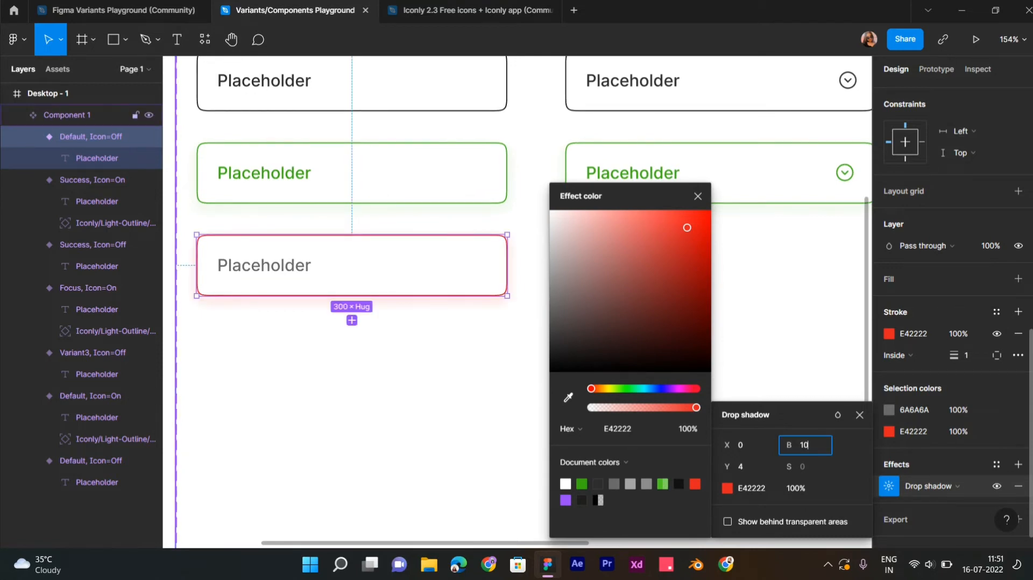
key("Return")
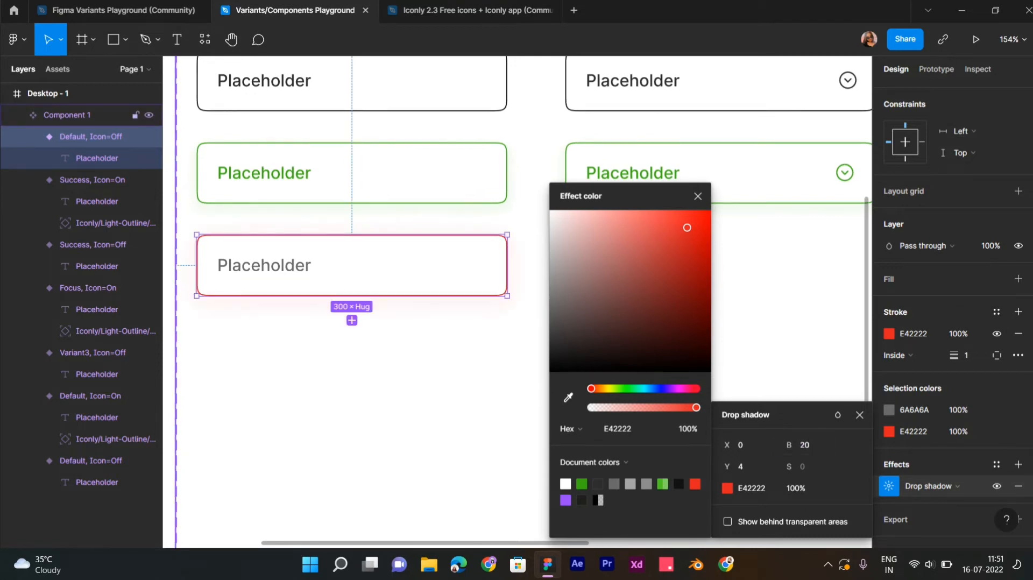
left_click(794, 487)
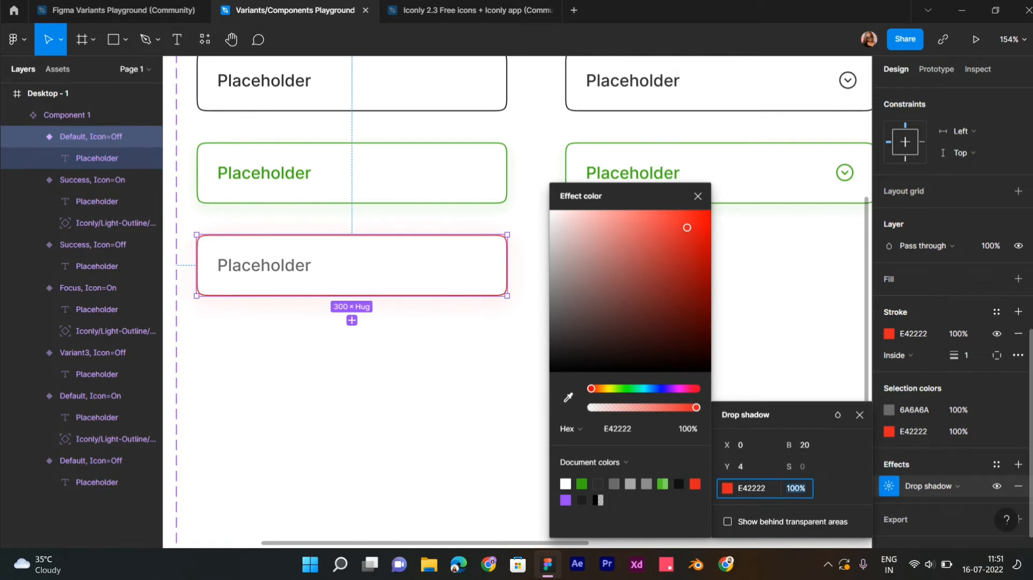
key("Return")
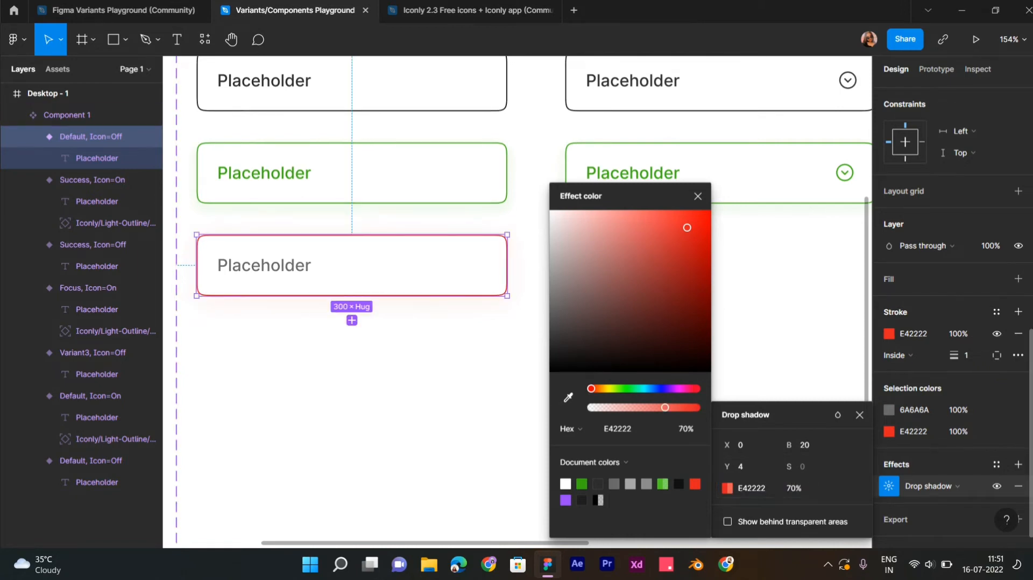
left_click(698, 196)
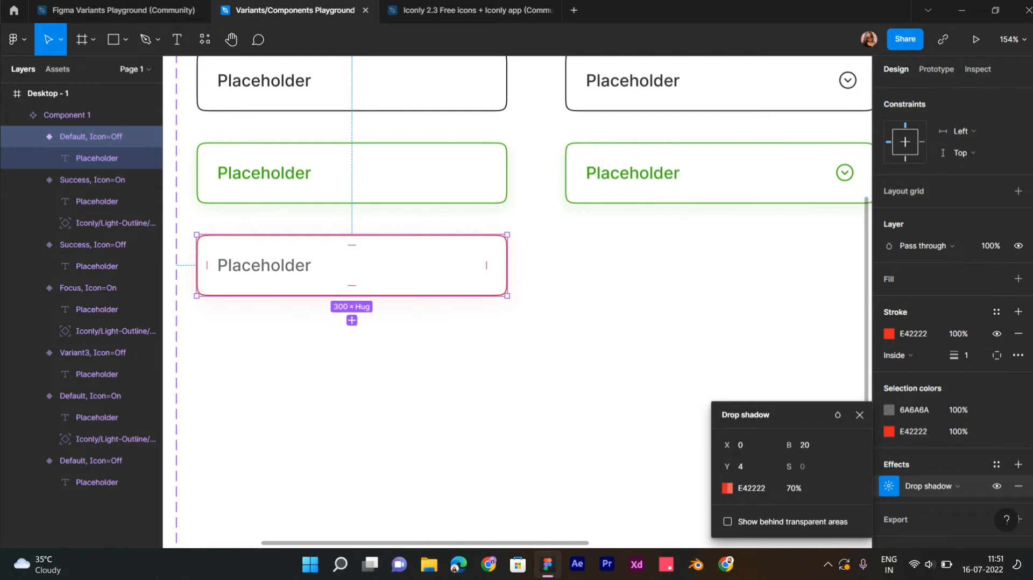
- Open the fill colour of the placeholder text in the red-outlined field
double_click(264, 266)
left_click(888, 398)
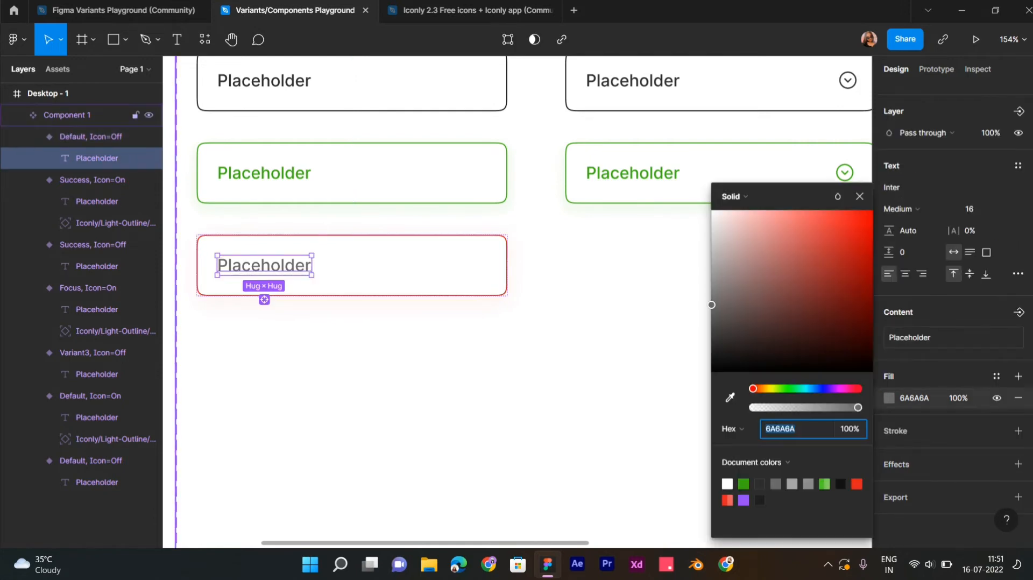
- Try to sample the field's red outline as the placeholder text colour
left_click(730, 398)
scroll(509, 265, "up", 5)
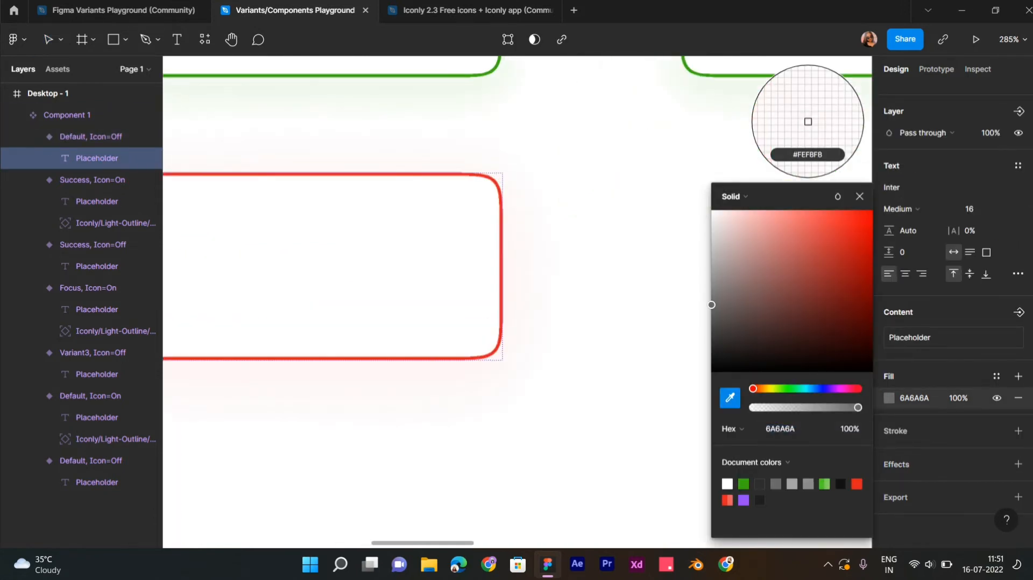
scroll(508, 281, "up", 3)
left_click(483, 296)
scroll(483, 299, "down", 3)
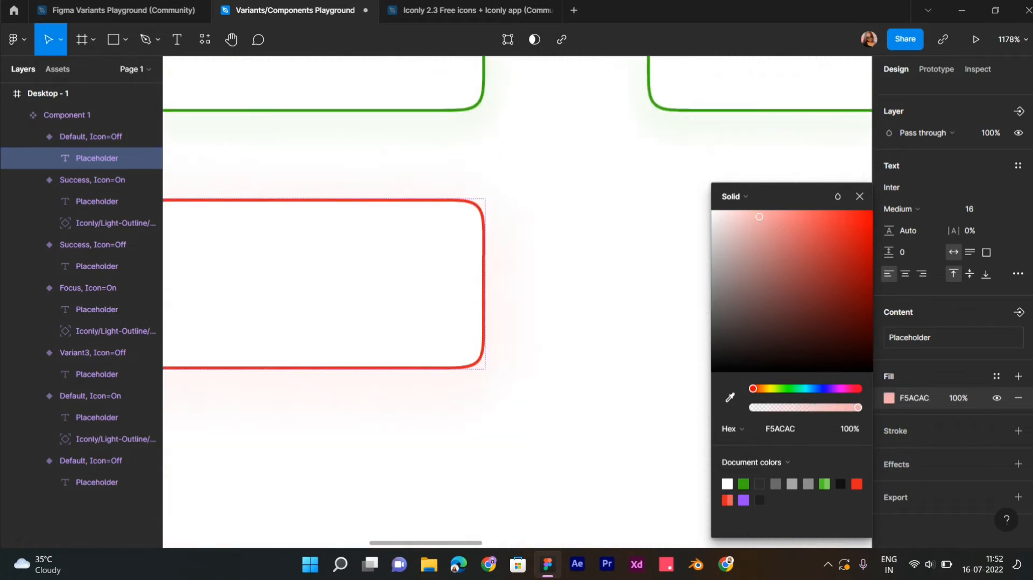
scroll(483, 292, "down", 3)
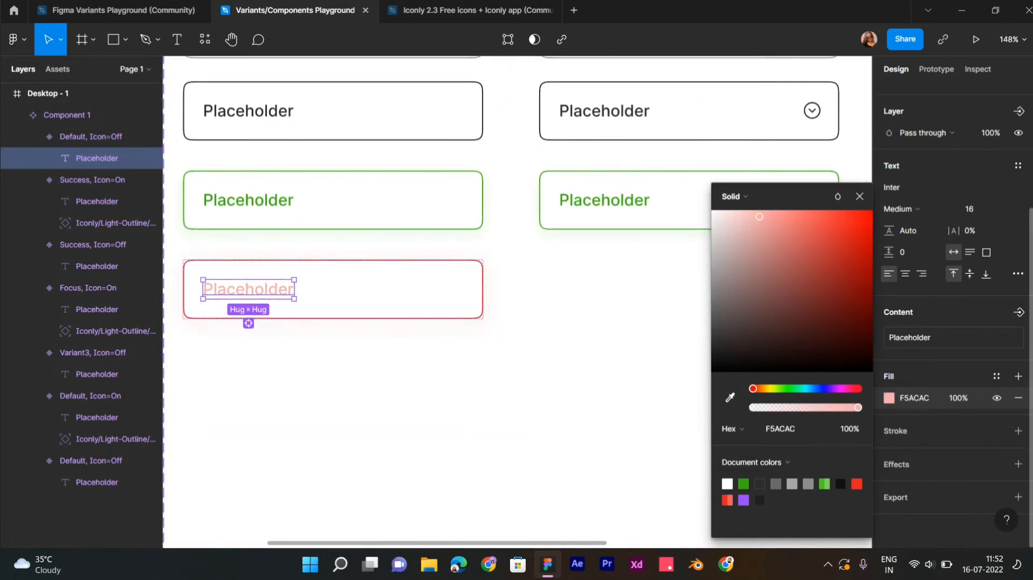
- Recolour the placeholder text to E42222 by sampling the field's red outline, then leave the text selection
key("i")
scroll(487, 310, "up", 10)
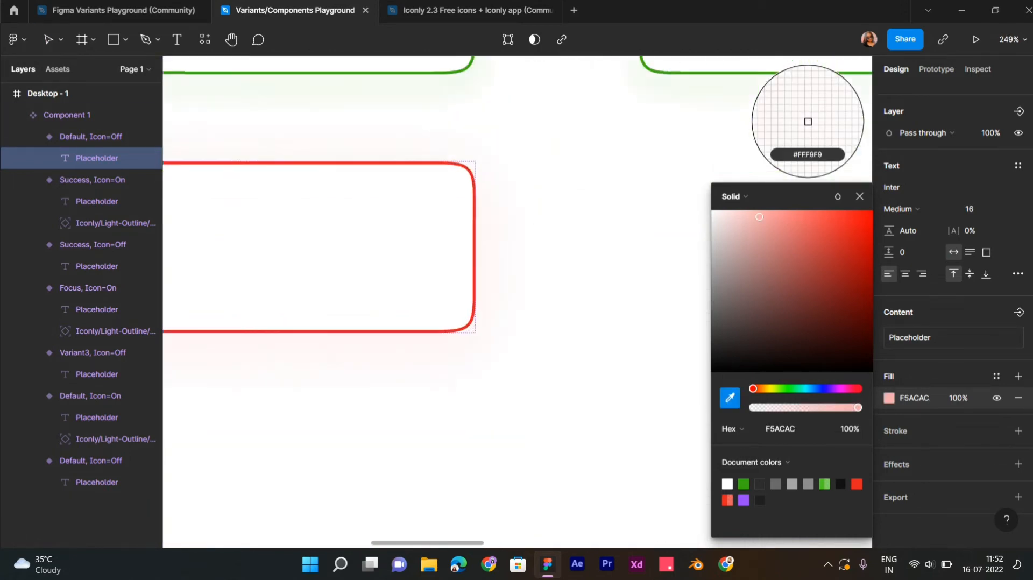
left_click(414, 337)
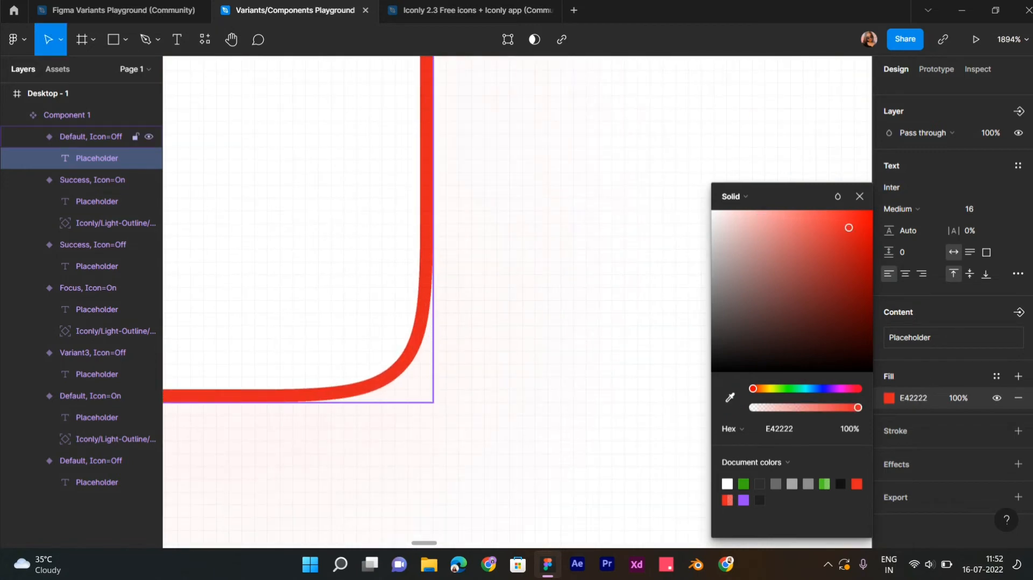
scroll(414, 337, "down", 10)
scroll(438, 333, "left", 2)
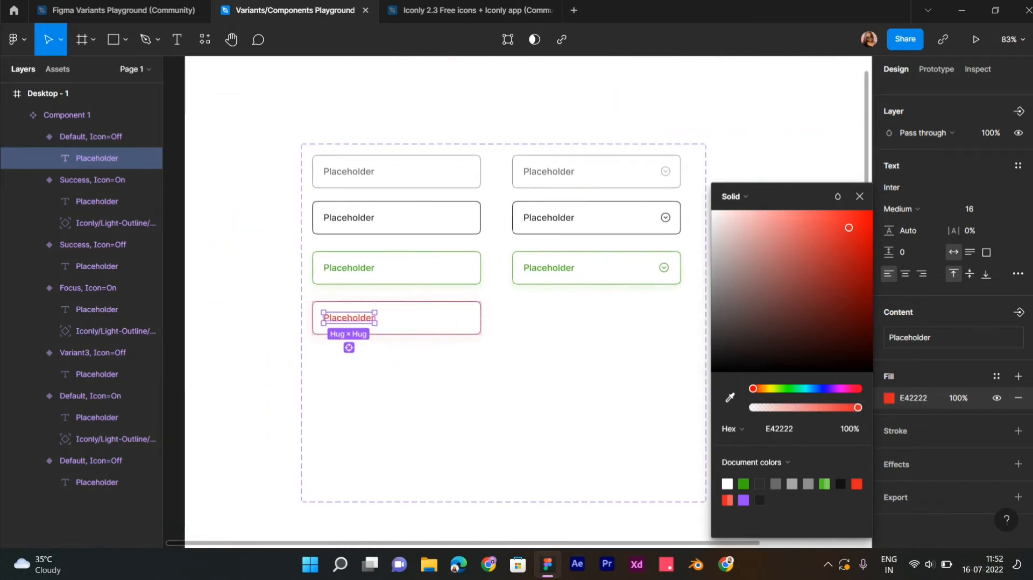
key("Escape")
- Duplicate the red variant and align the copy beside it, directly below the green field with the arrow icon
double_click(397, 327)
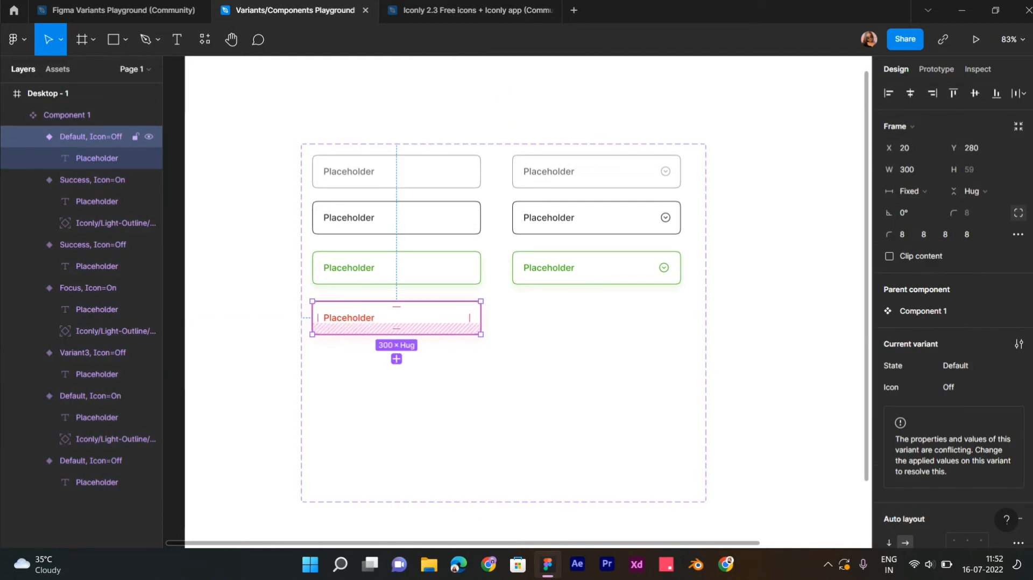
key("ctrl+d")
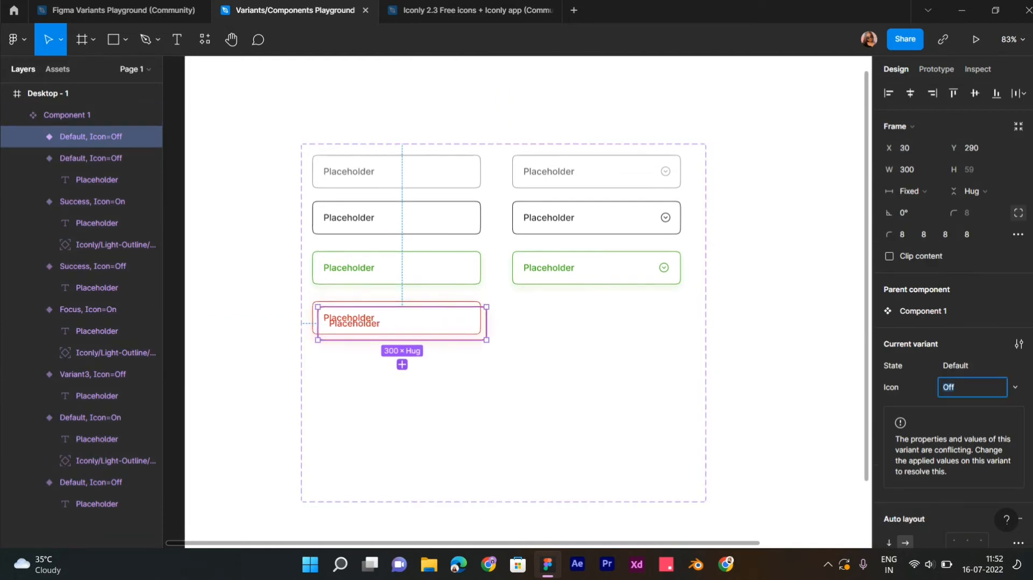
left_click_drag(402, 323, 596, 318)
- Copy the arrow icon from the green field into the duplicated red field, vertically centred at X 261, Y 19
scroll(596, 316, "up", 5)
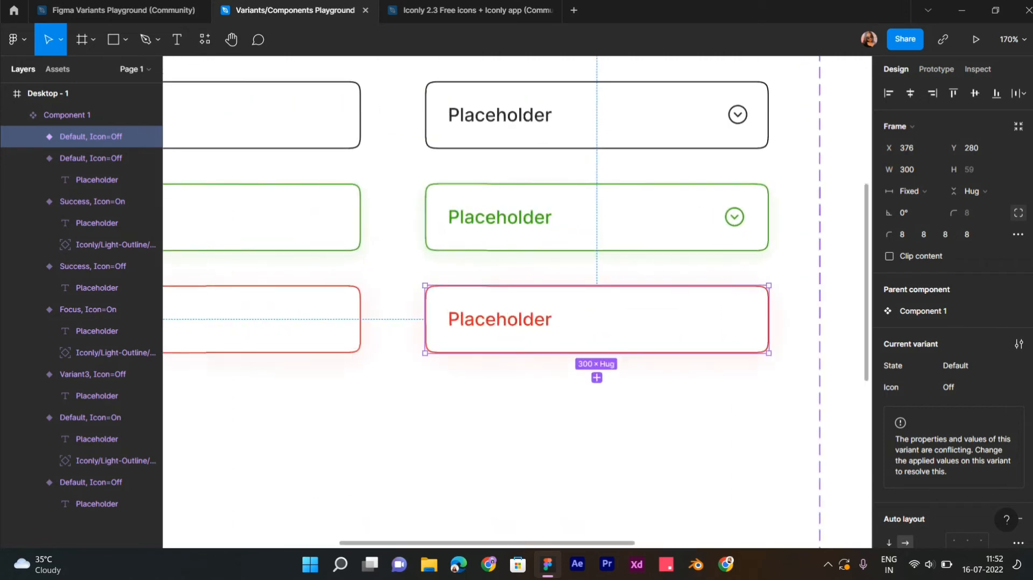
double_click(734, 217)
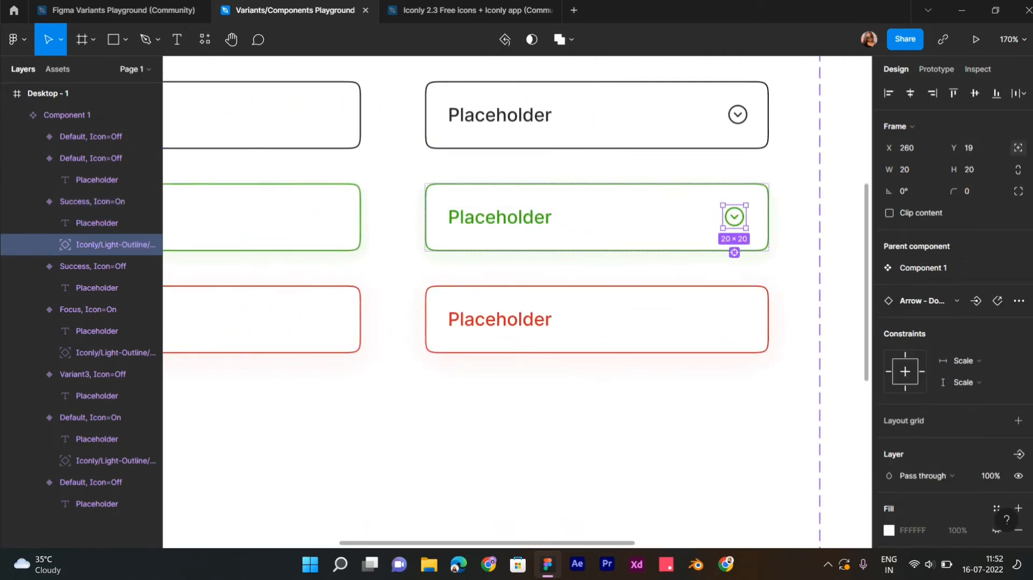
left_click_drag(734, 217, 735, 319)
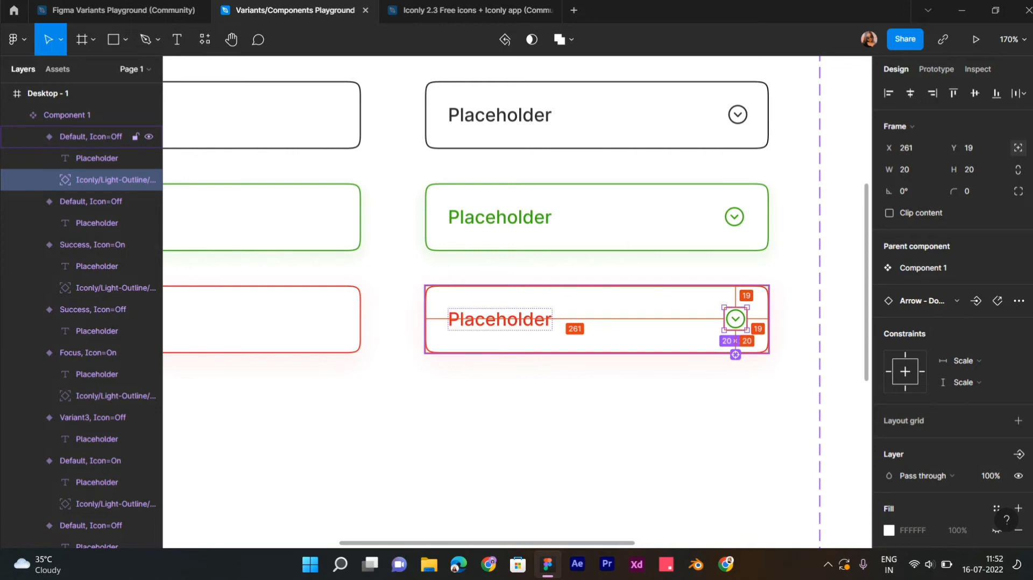
- Recolour the copied arrow icon to E42222 by sampling the red placeholder text
scroll(952, 322, "down", 3)
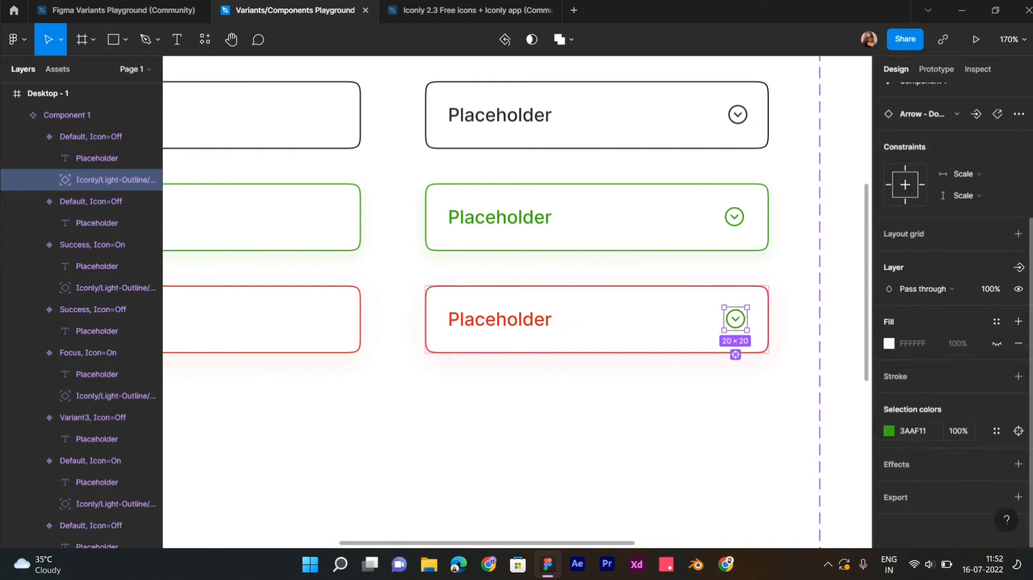
left_click(888, 431)
left_click(729, 398)
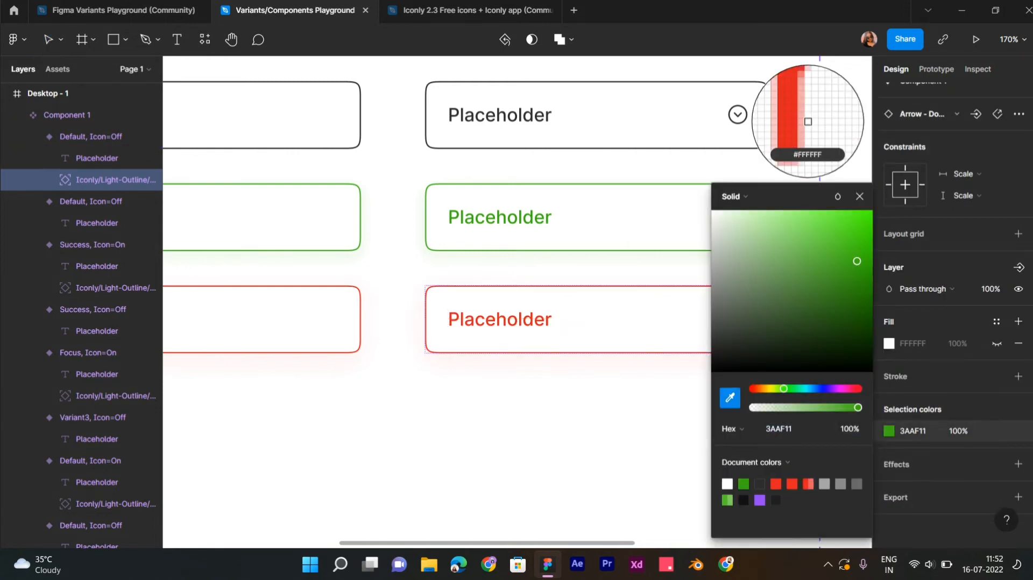
left_click(546, 319)
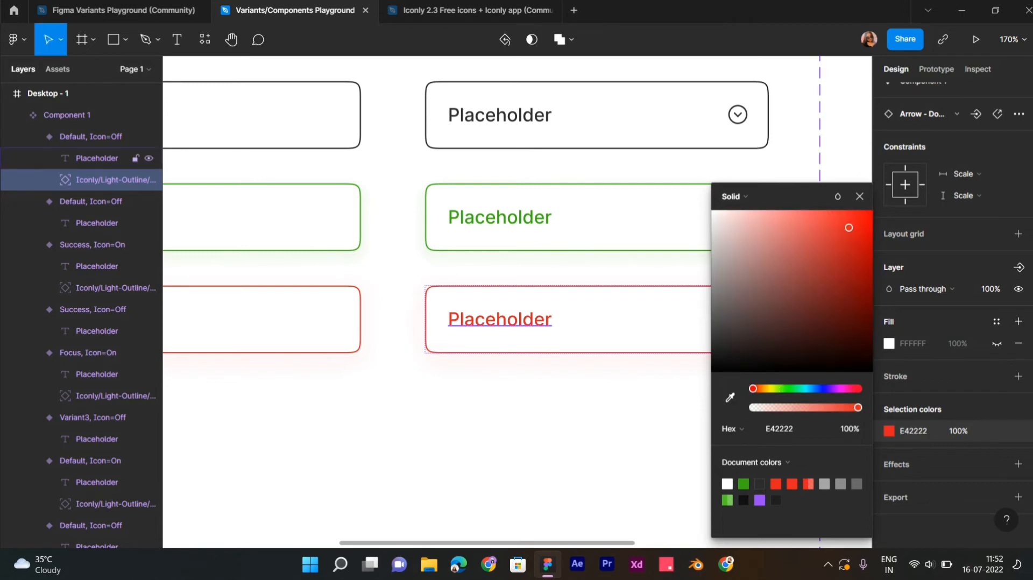
- Set the State of the red field variant without an icon to Error
scroll(546, 319, "down", 4)
key("Escape")
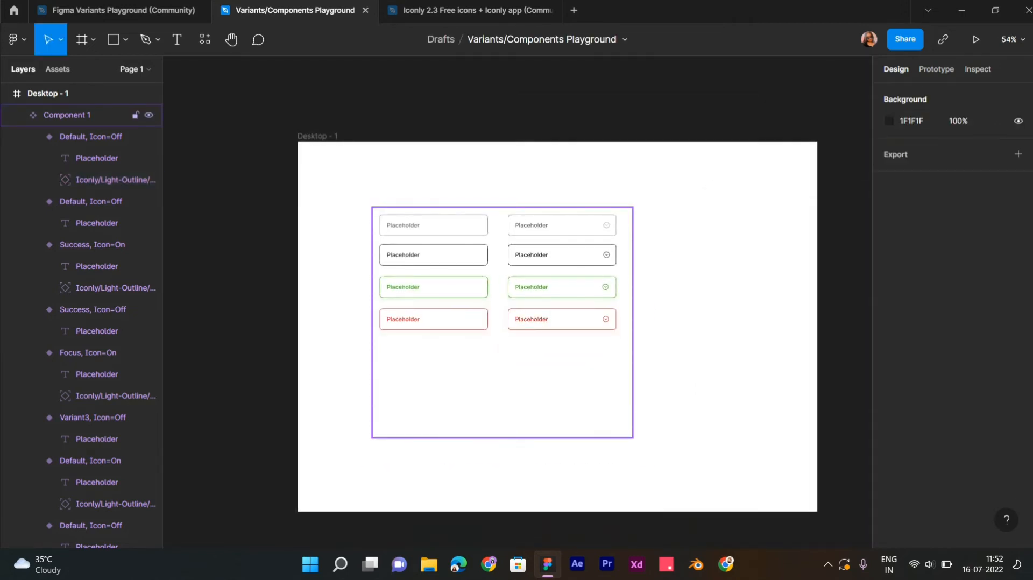
double_click(432, 319)
left_click(971, 366)
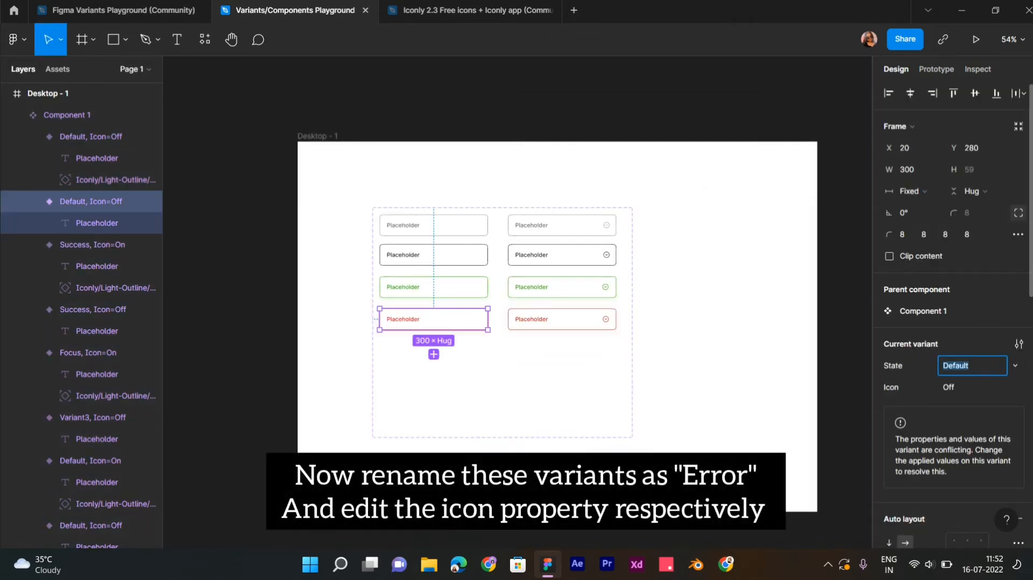
type("Error")
key("Return")
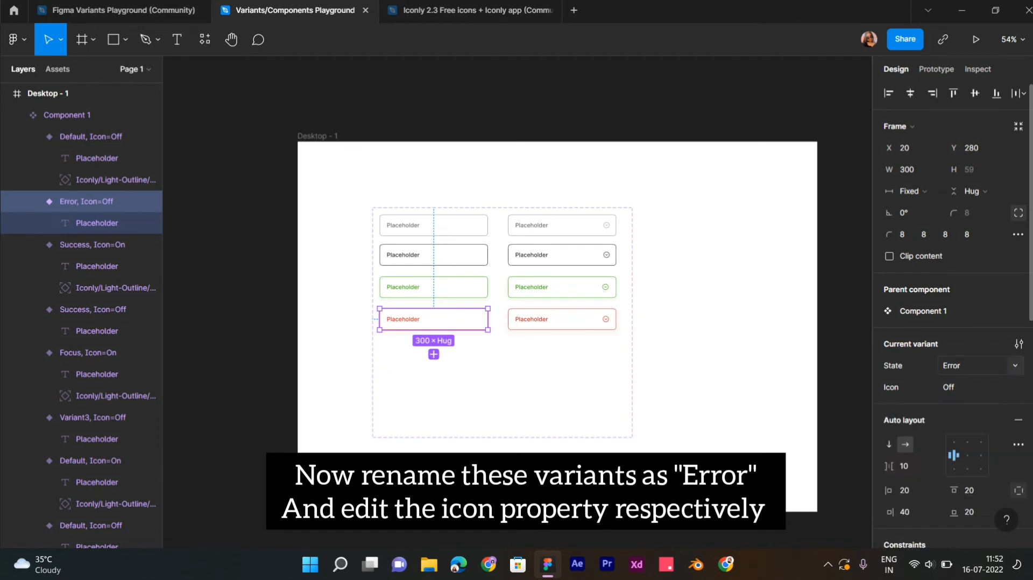
- Set the red variant with the arrow icon to State Error and Icon On, then clear the selection
left_click(561, 319)
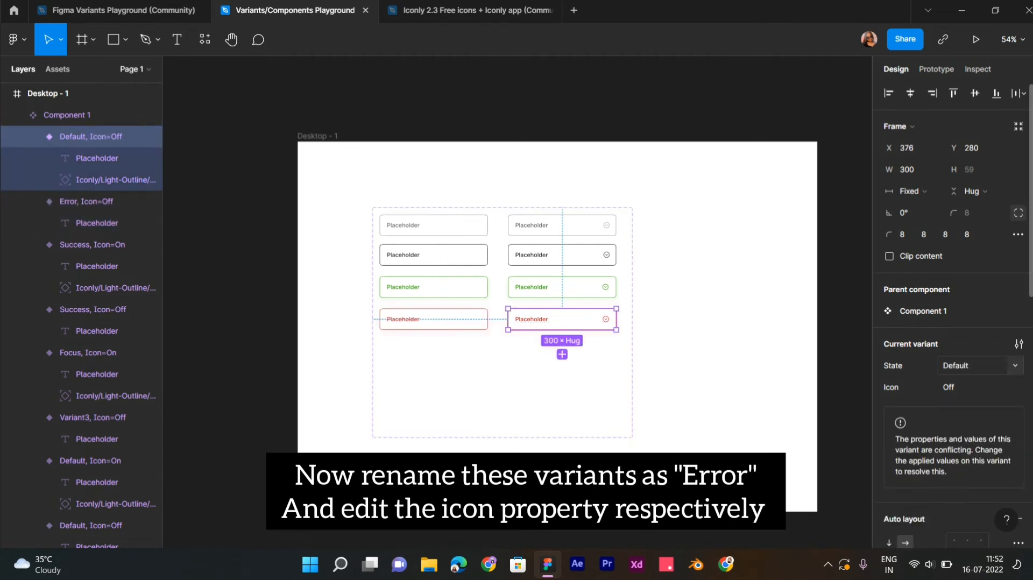
left_click(971, 366)
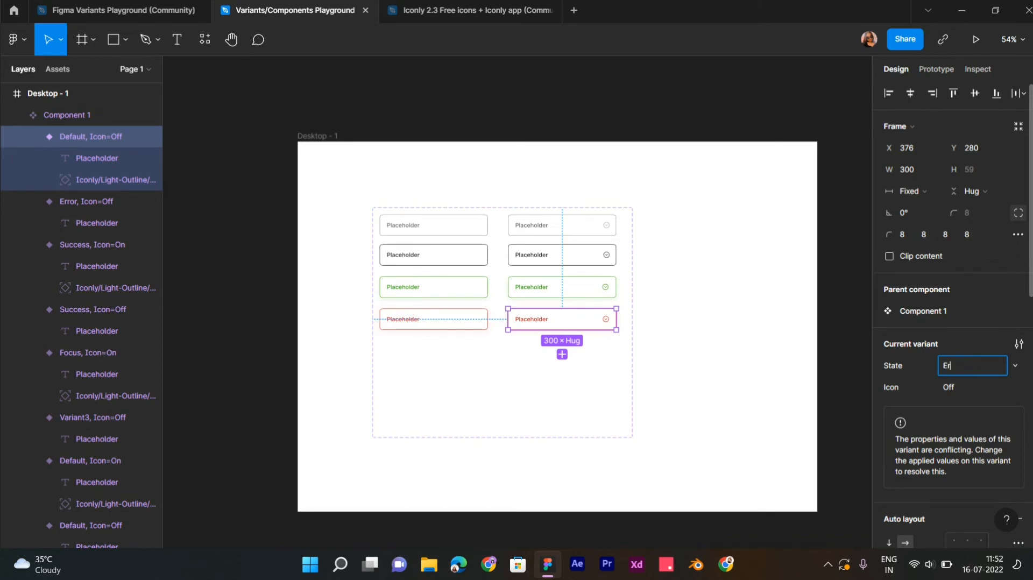
type("Error")
key("Return")
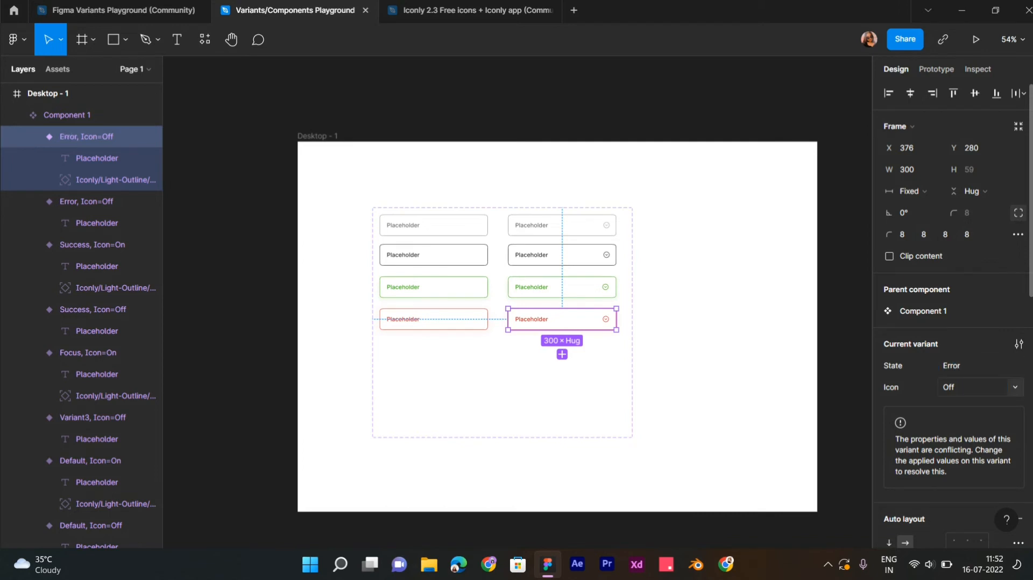
left_click(970, 387)
type("On")
key("Return")
scroll(379, 328, "up", 5)
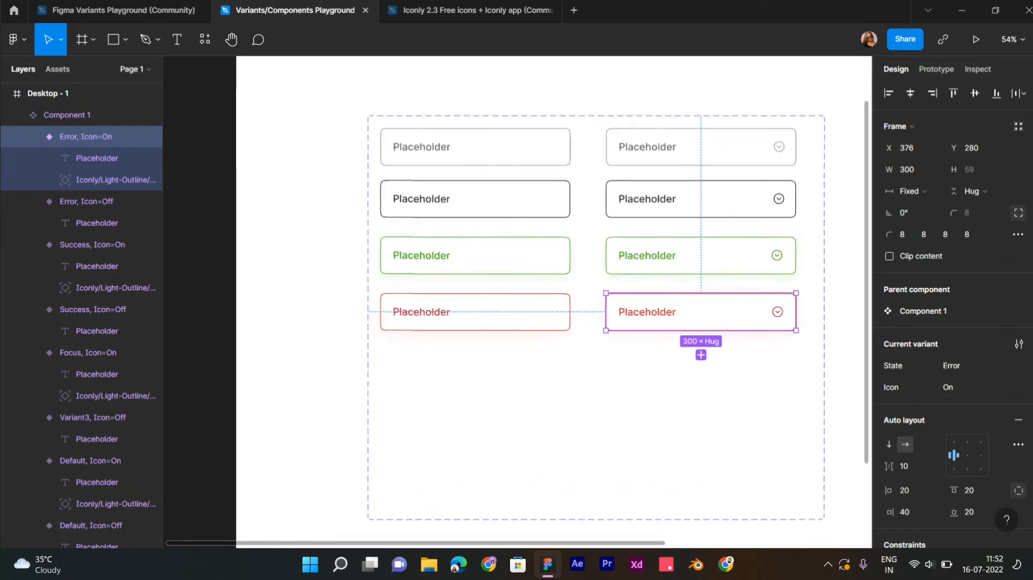
scroll(517, 301, "down", 2)
left_click(425, 256)
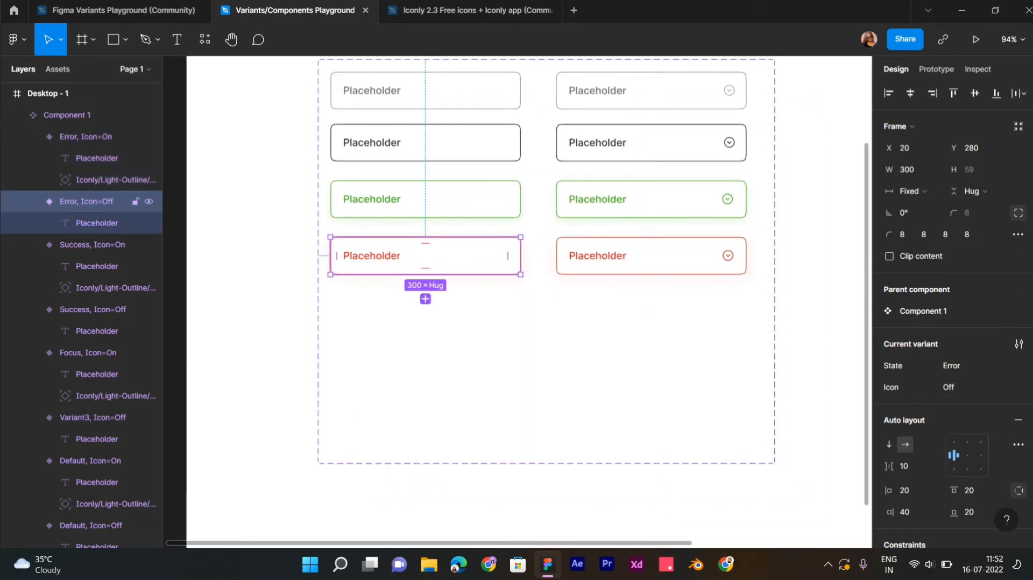
key("Escape")
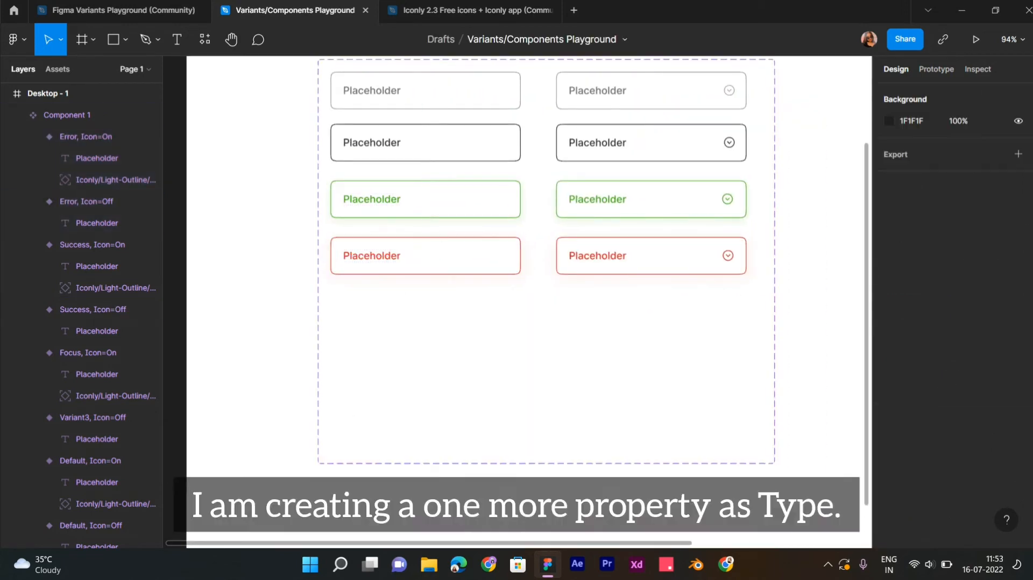
- Add a variant property named Type with the value "Inpur Text" to the component set
left_click(546, 369)
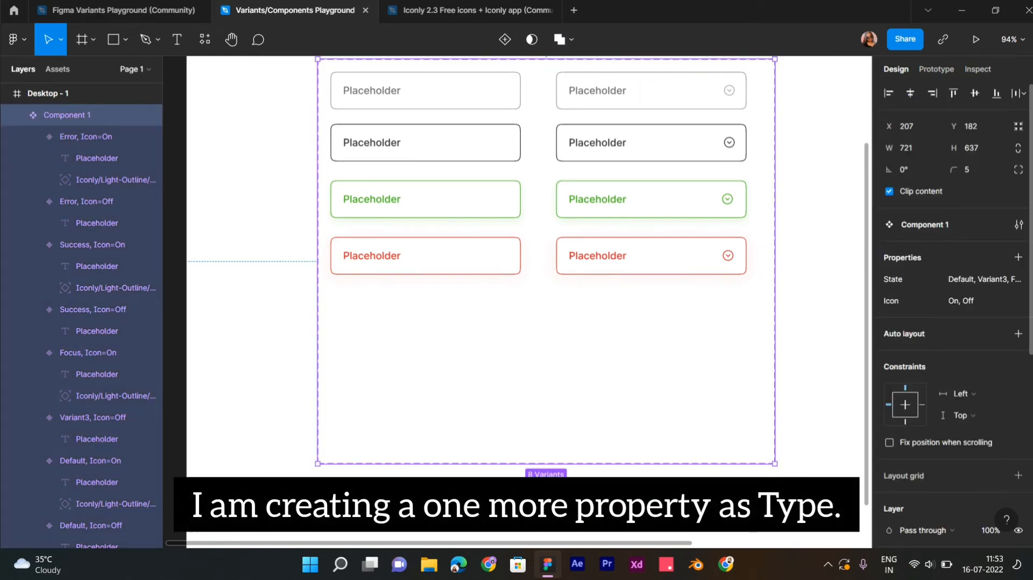
left_click(1017, 257)
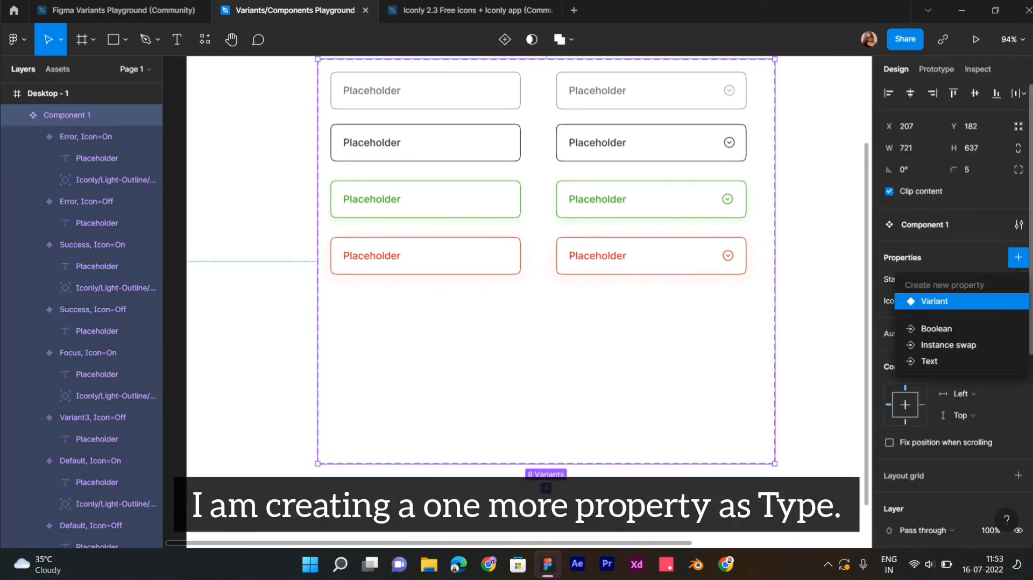
left_click(935, 301)
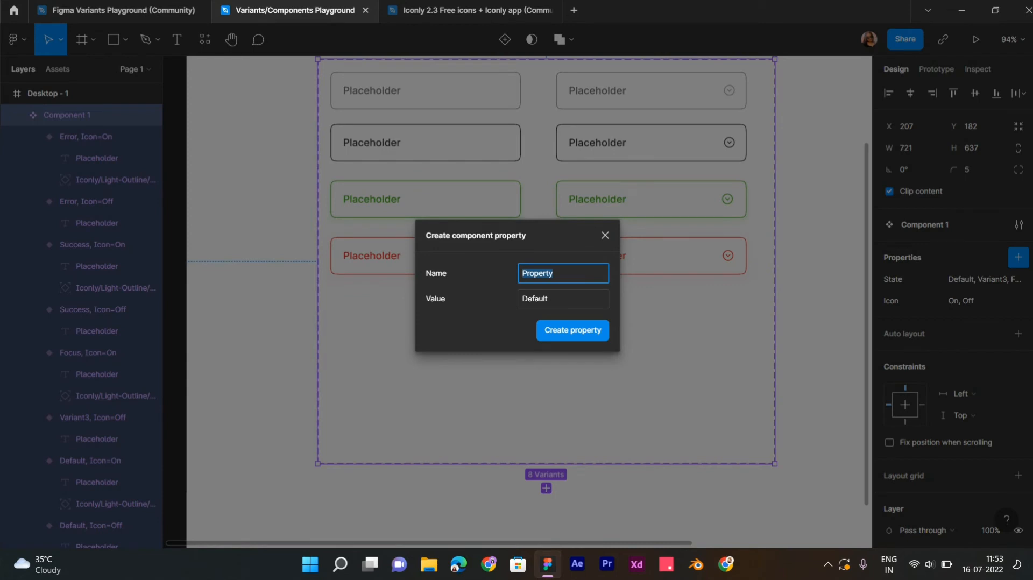
type("Type")
left_click(547, 298)
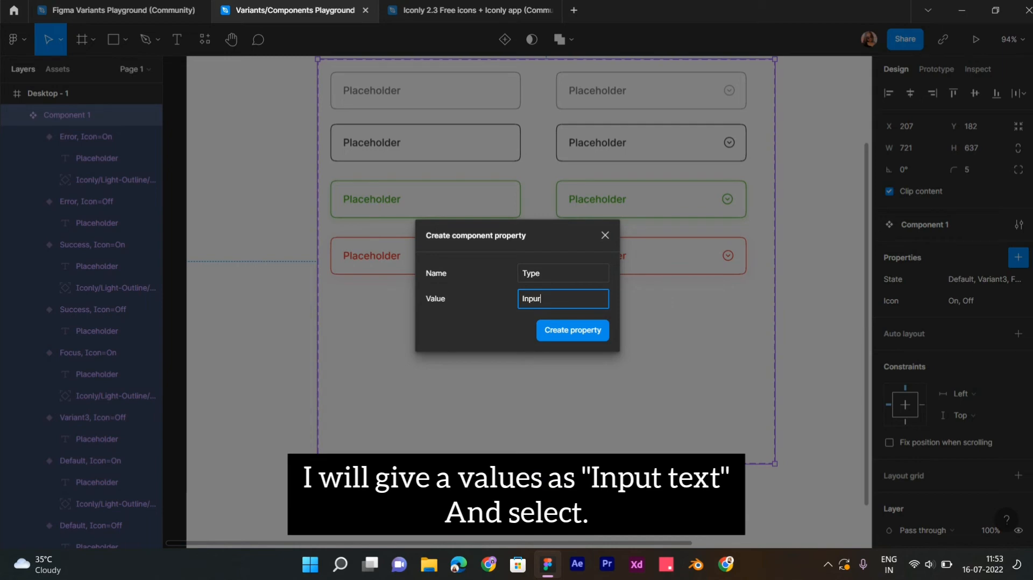
type("Inpur Text")
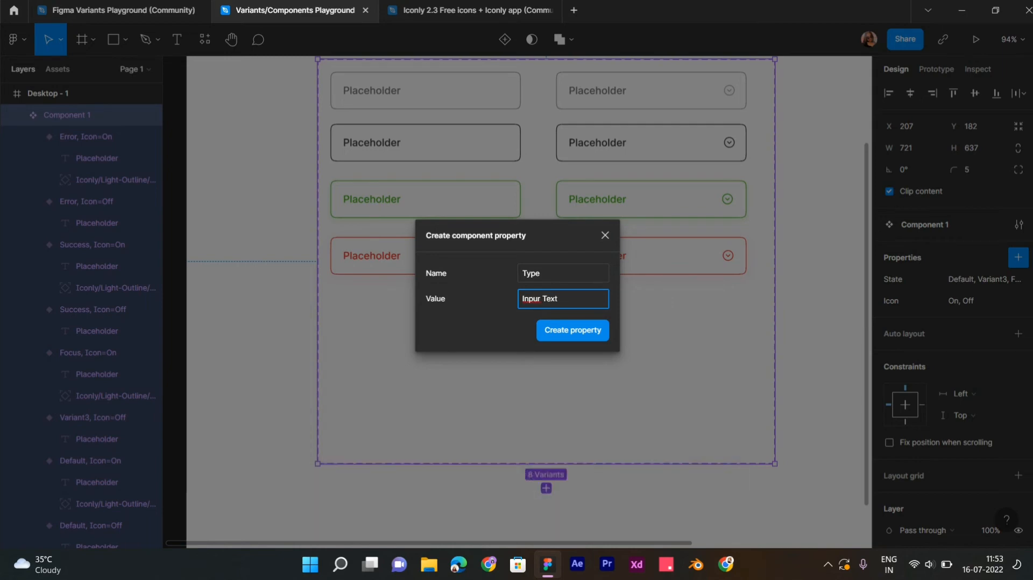
key("Return")
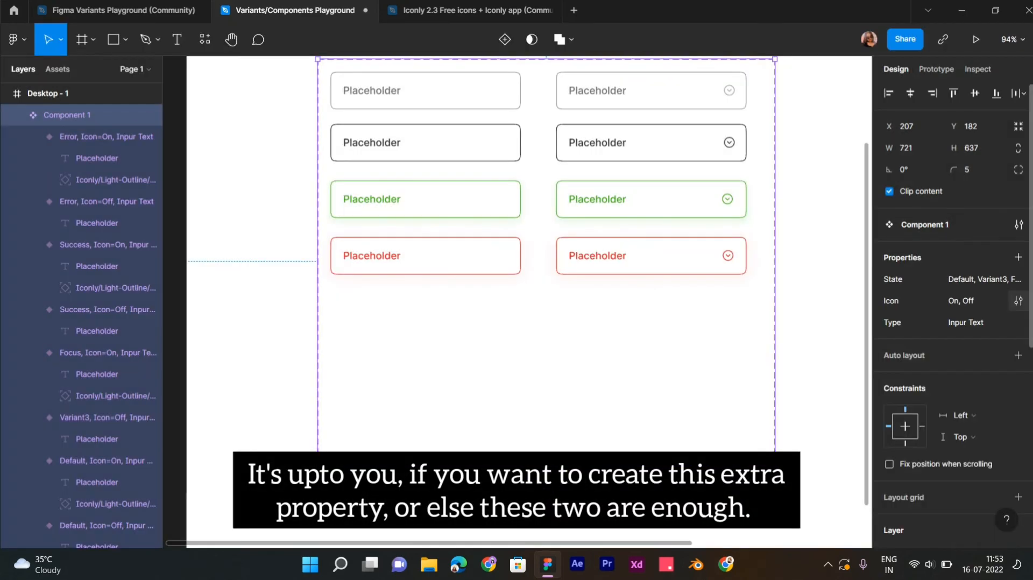
left_click(1018, 322)
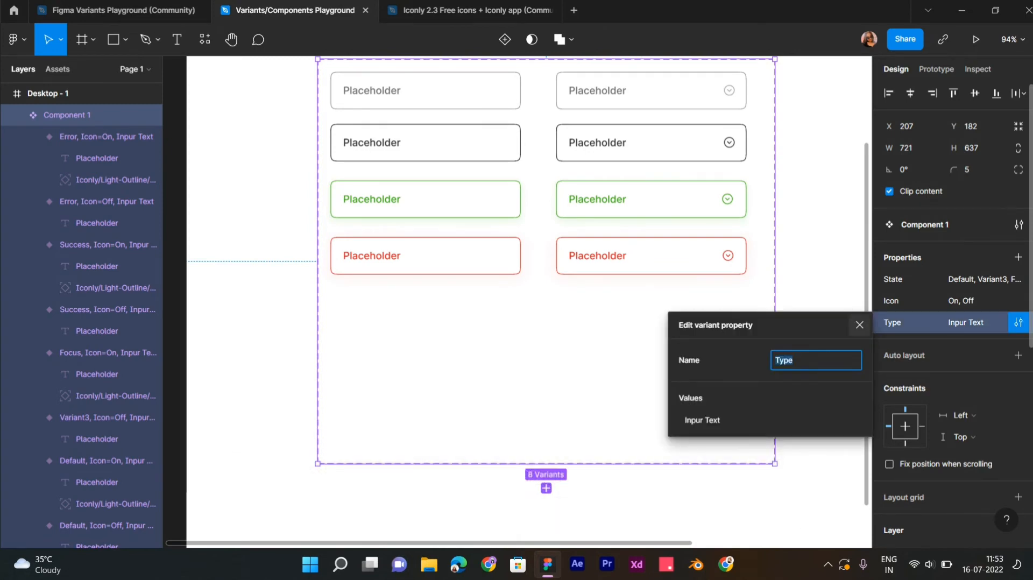
left_click(859, 325)
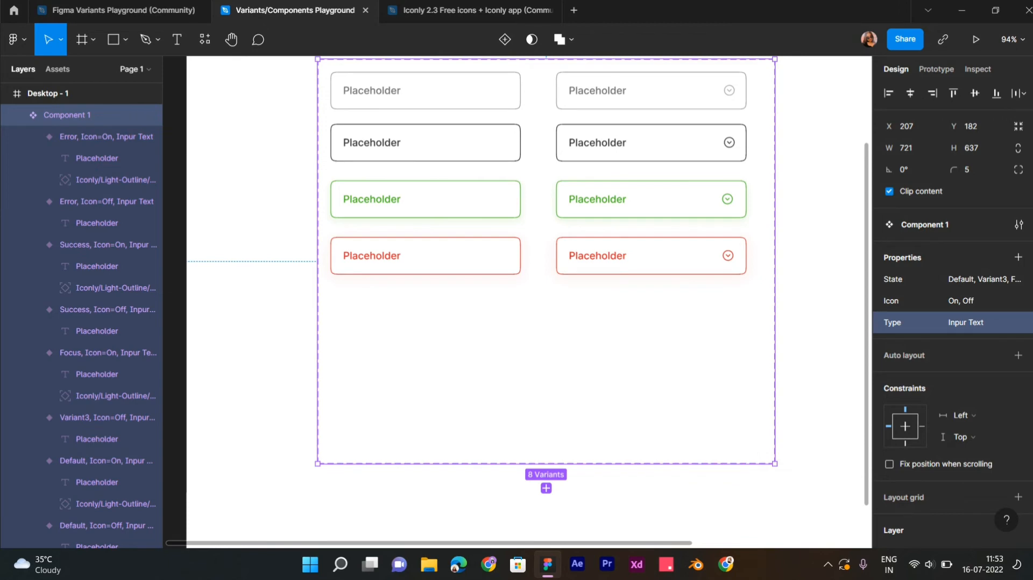
- Give the grey default variant with the arrow icon a new Type value named Select
left_click(108, 460)
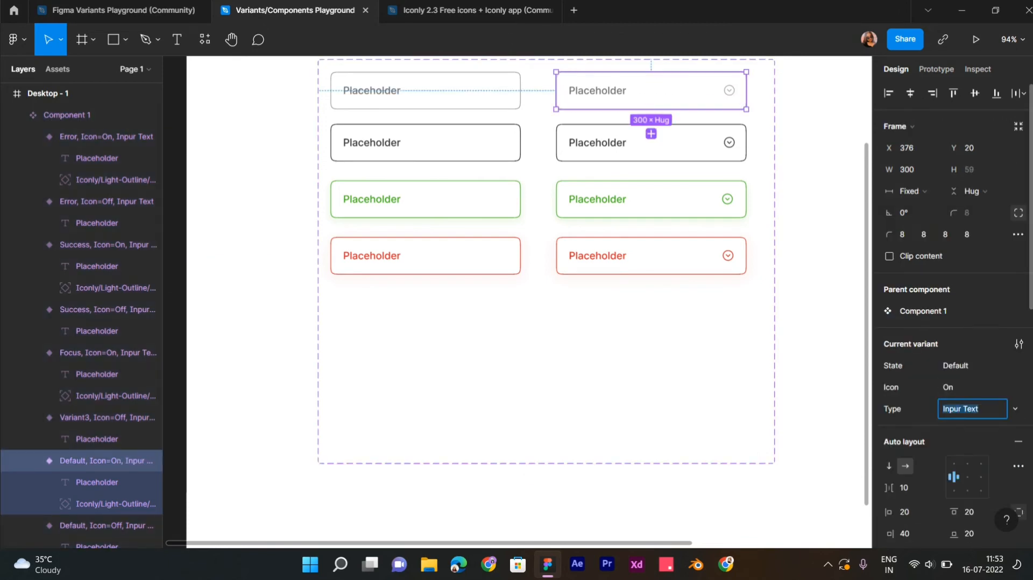
left_click(1015, 409)
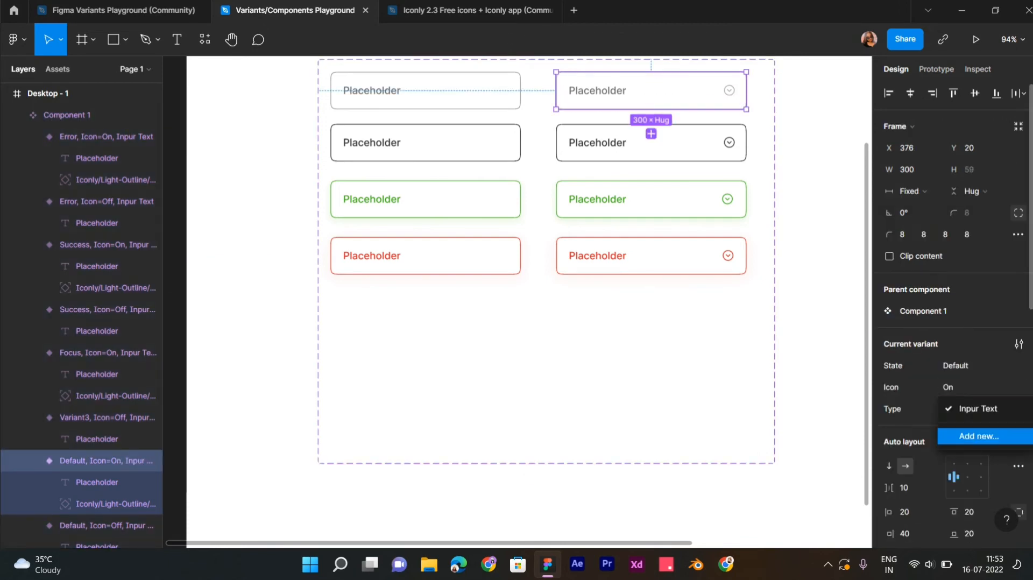
left_click(980, 436)
type("Select")
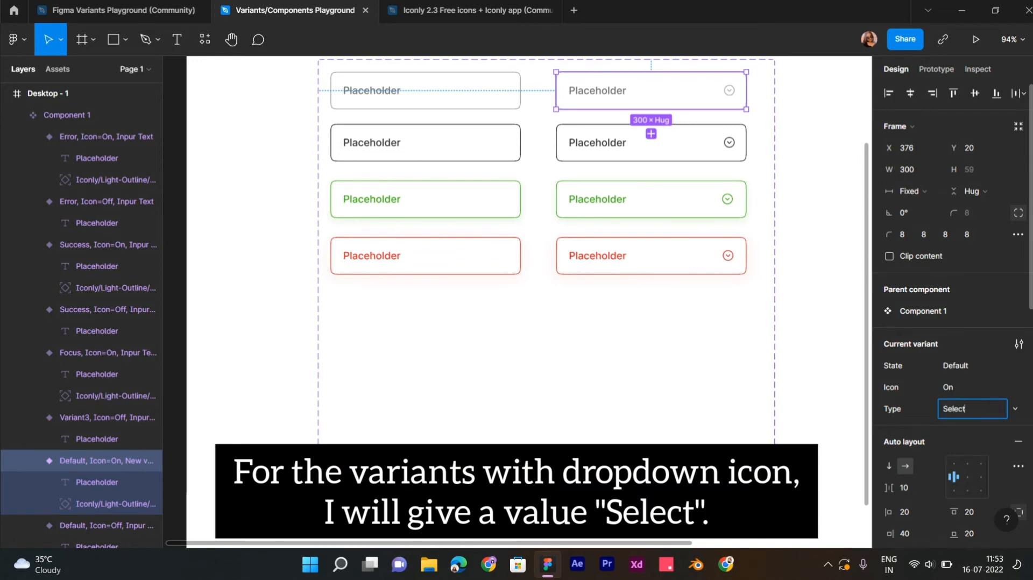
key("Return")
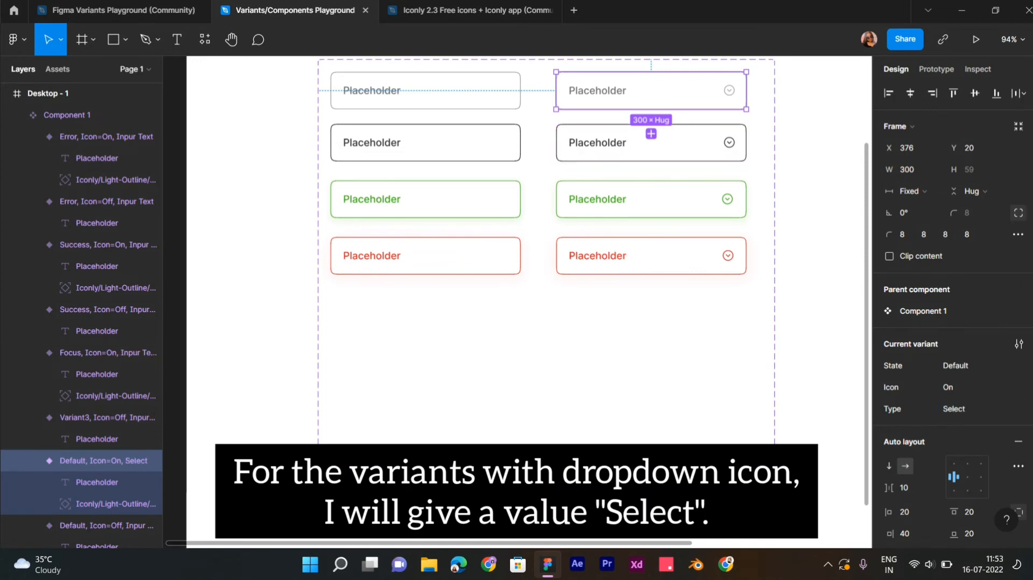
- Set the Type of the black, green and red variants with arrow icons to Select
left_click(650, 142)
left_click(968, 409)
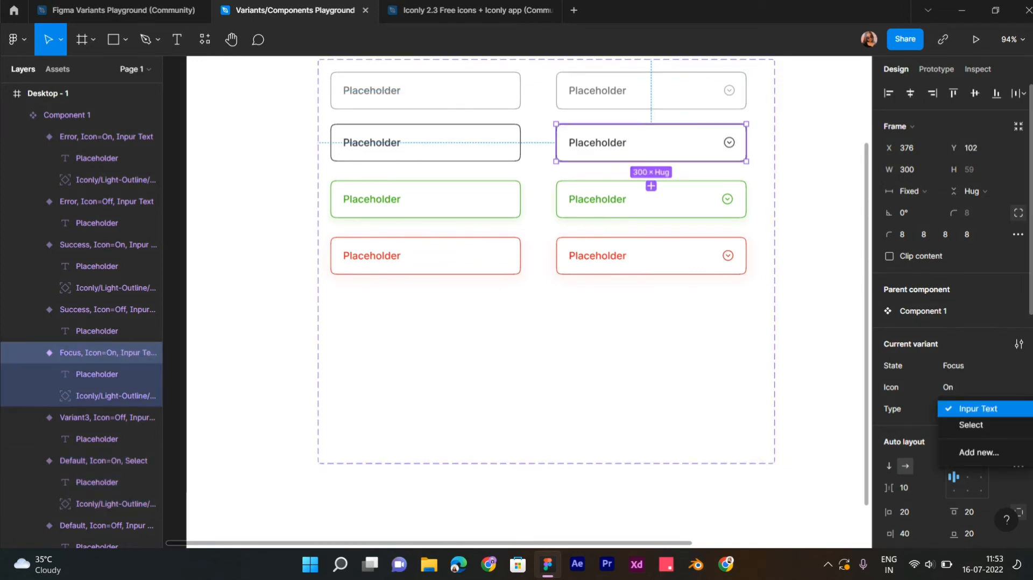
left_click(968, 424)
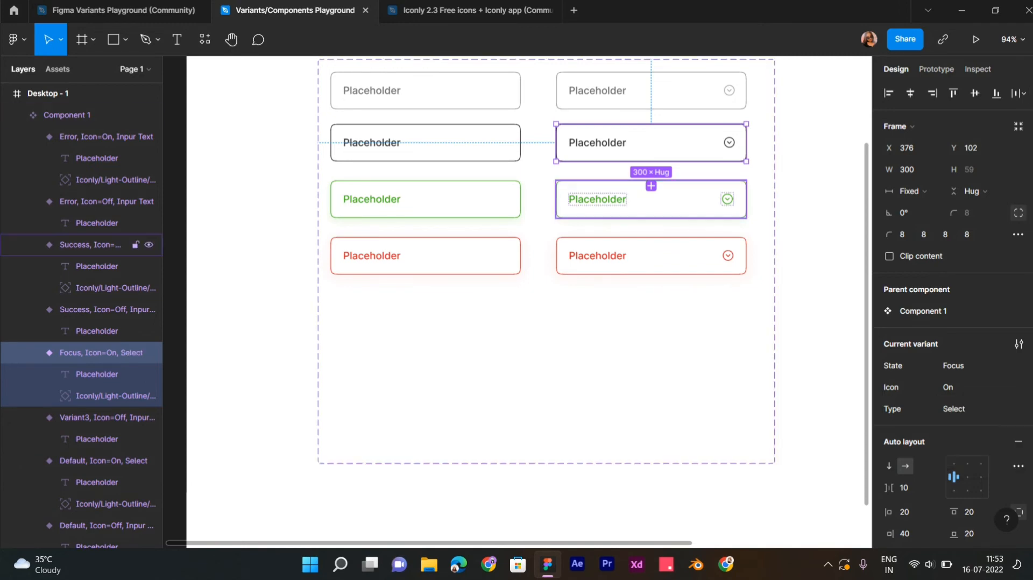
left_click(650, 199)
left_click(968, 408)
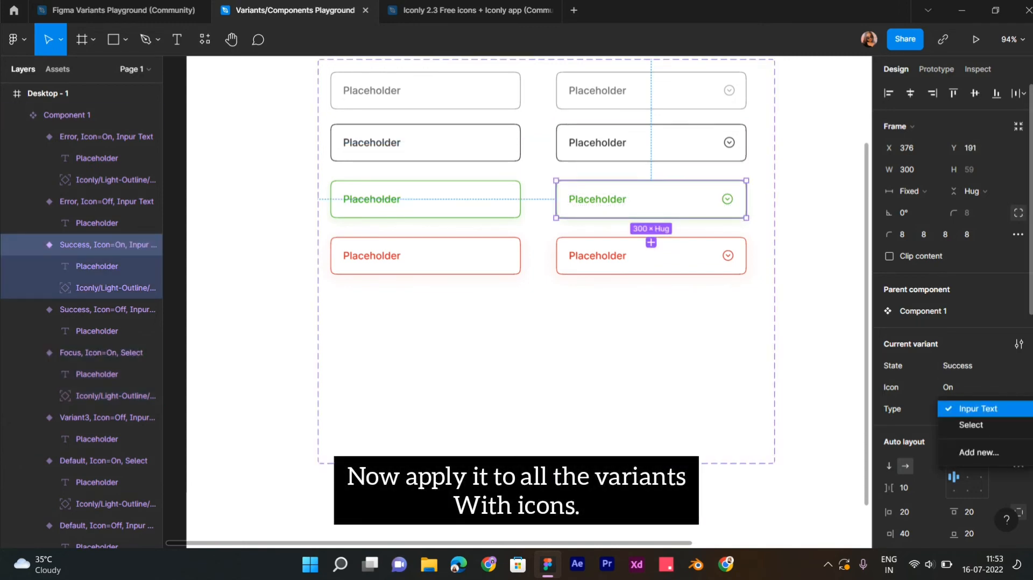
left_click(968, 425)
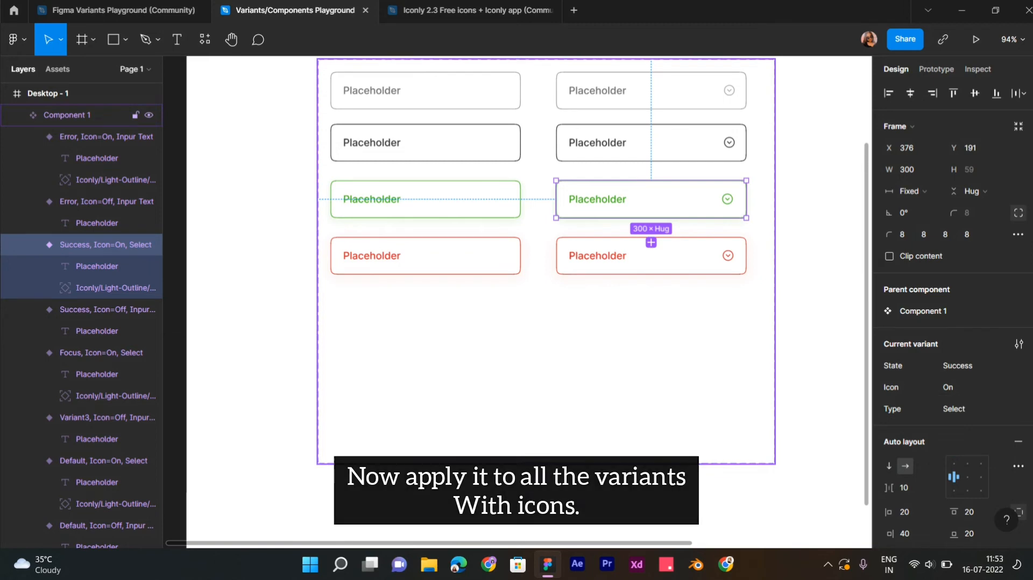
left_click(650, 323)
double_click(650, 256)
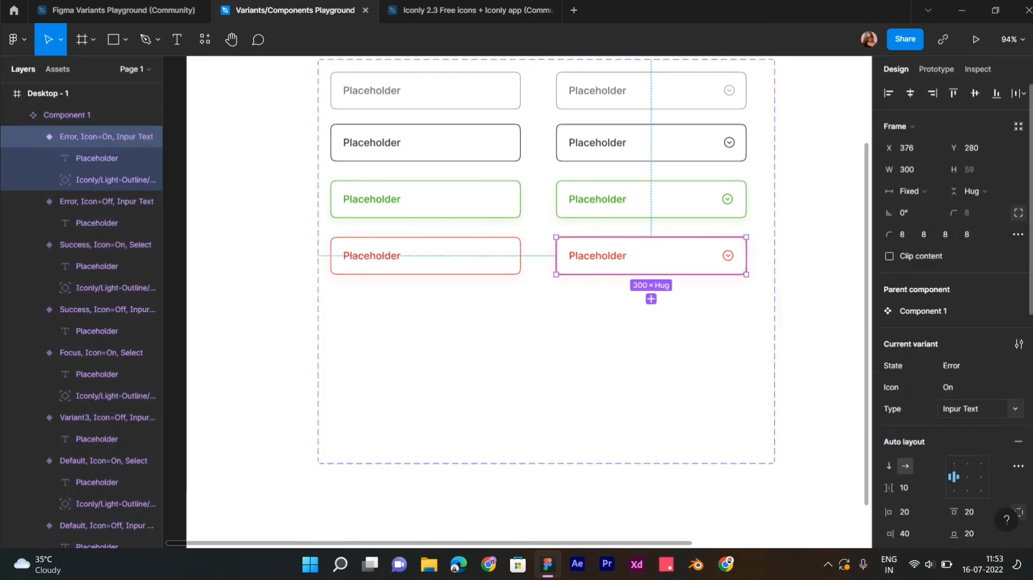
left_click(963, 409)
left_click(970, 424)
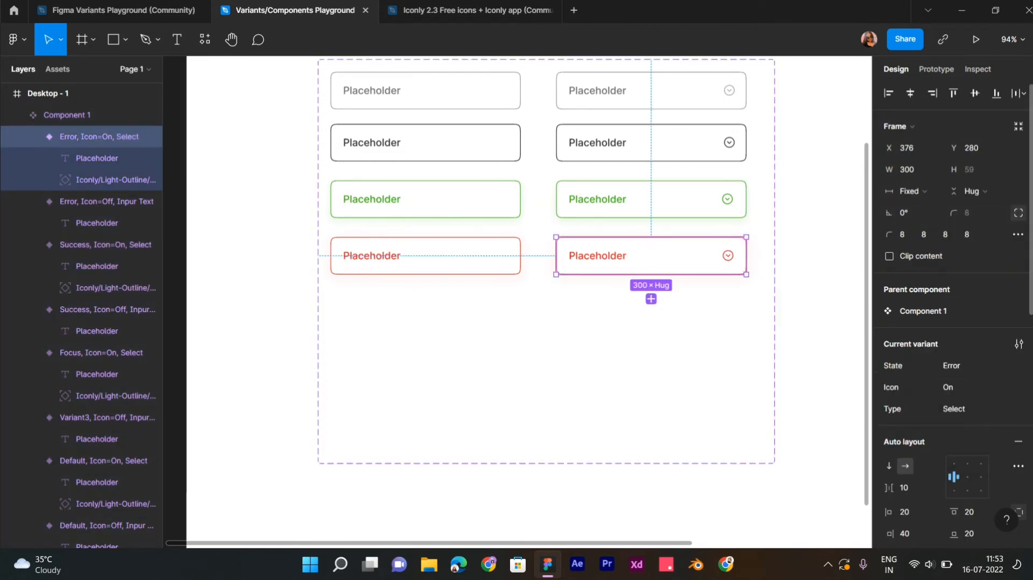
key("Escape")
- Shorten the component set frame from its lower edge to a height of about 481
scroll(714, 244, "down", 3)
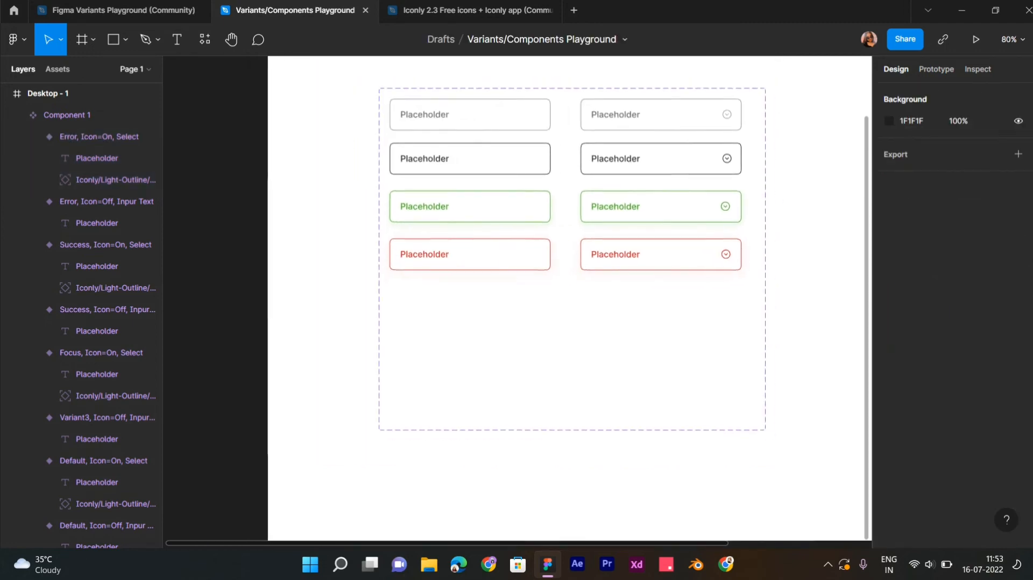
left_click(81, 114)
left_click_drag(571, 429, 571, 346)
key("Escape")
scroll(517, 301, "up", 1)
scroll(517, 301, "right", 1)
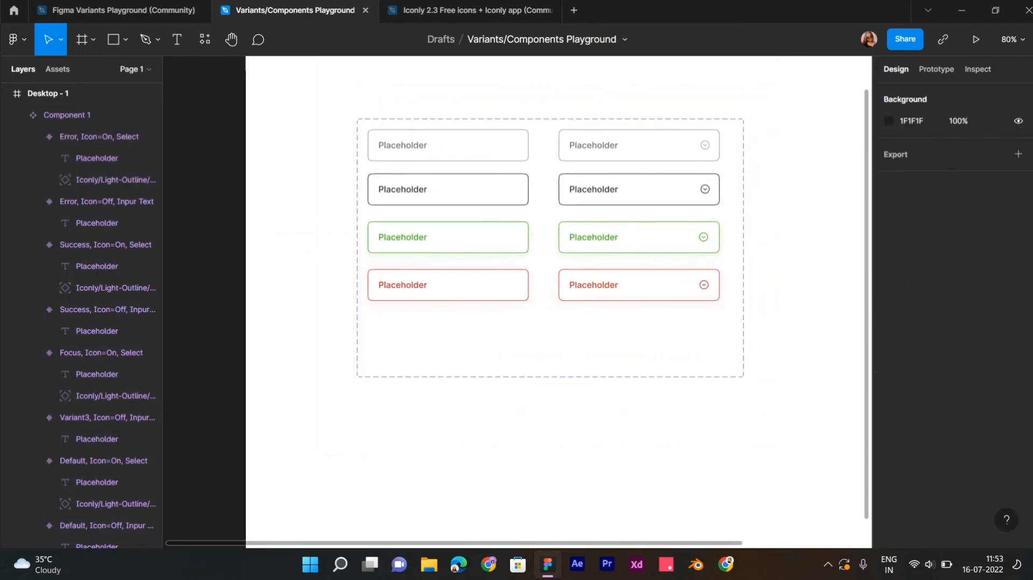
- Add another variant to the component set and place it directly below the red field without an icon
left_click(549, 339)
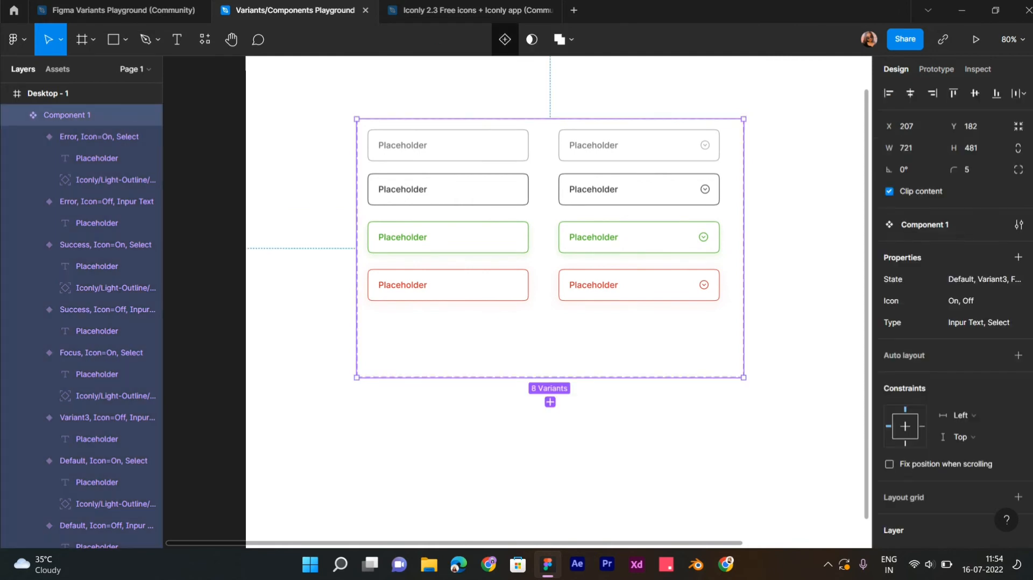
left_click(505, 39)
left_click_drag(448, 393, 447, 332)
- Add a solid light grey E7E7E7 fill to the new variant
scroll(952, 322, "down", 5)
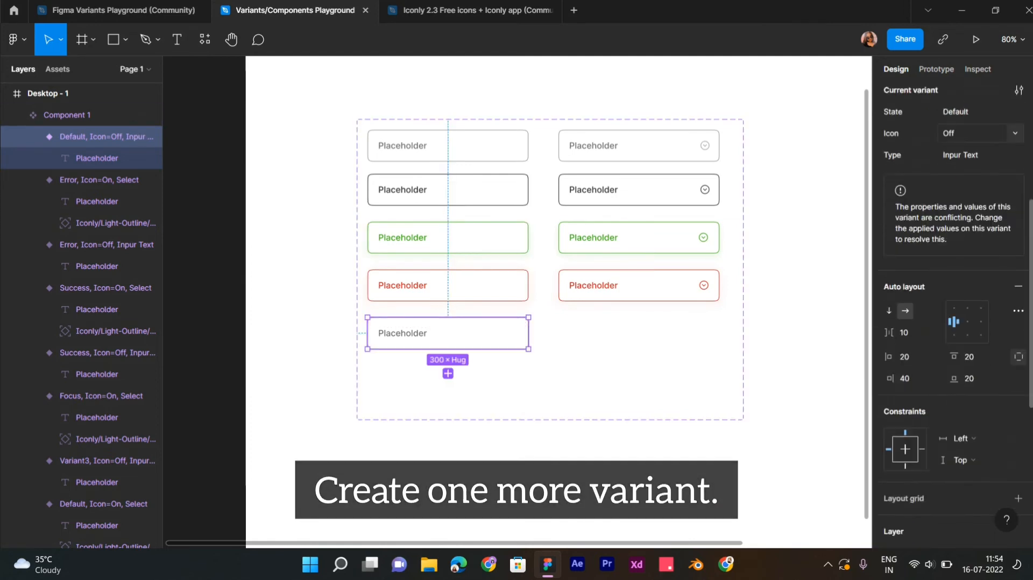
scroll(952, 302, "down", 3)
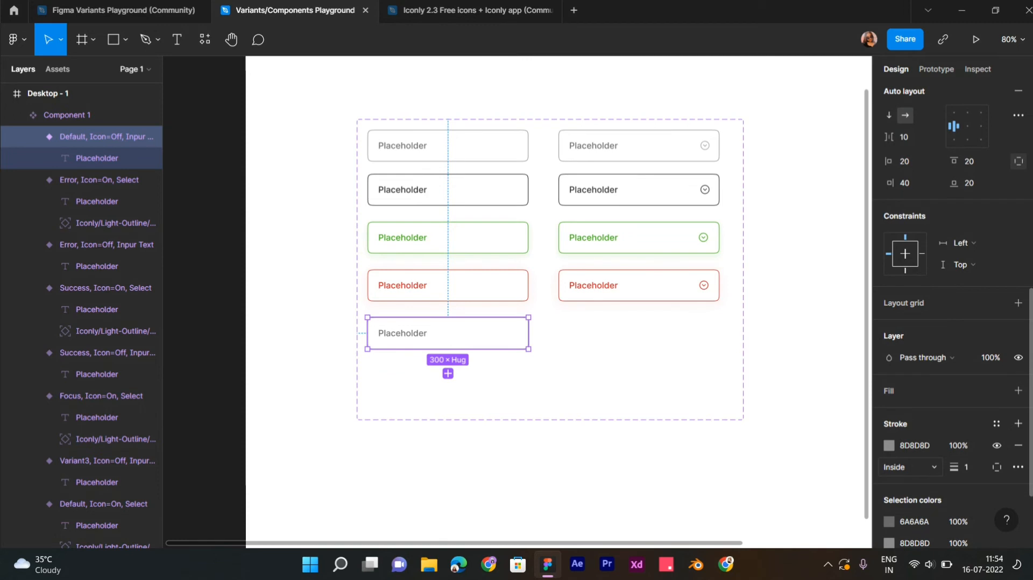
left_click(1017, 391)
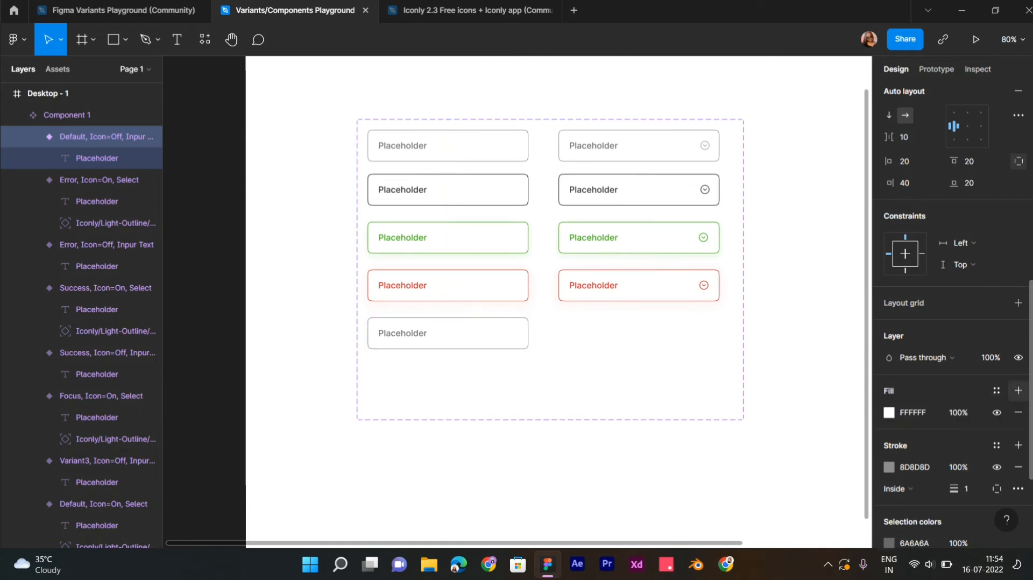
left_click(889, 412)
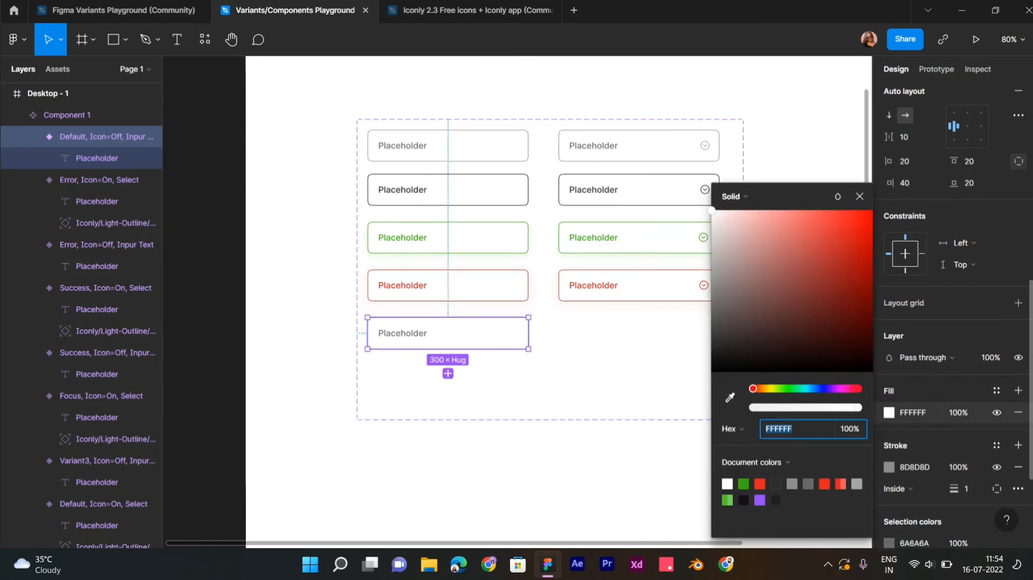
left_click_drag(718, 274, 711, 226)
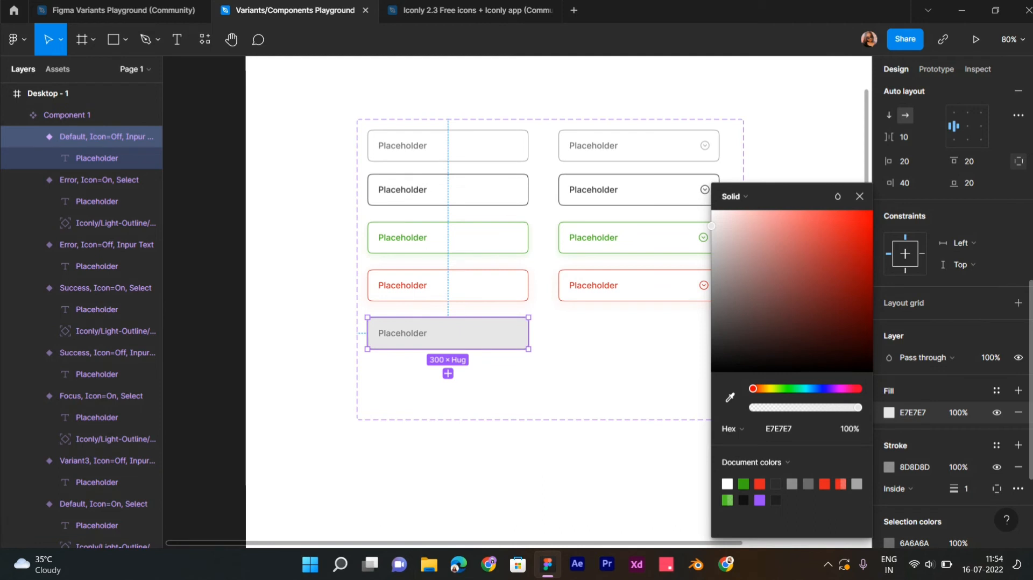
- Set the grey-filled variant's layer opacity to 50%
left_click(989, 357)
type("50")
key("Return")
key("Escape")
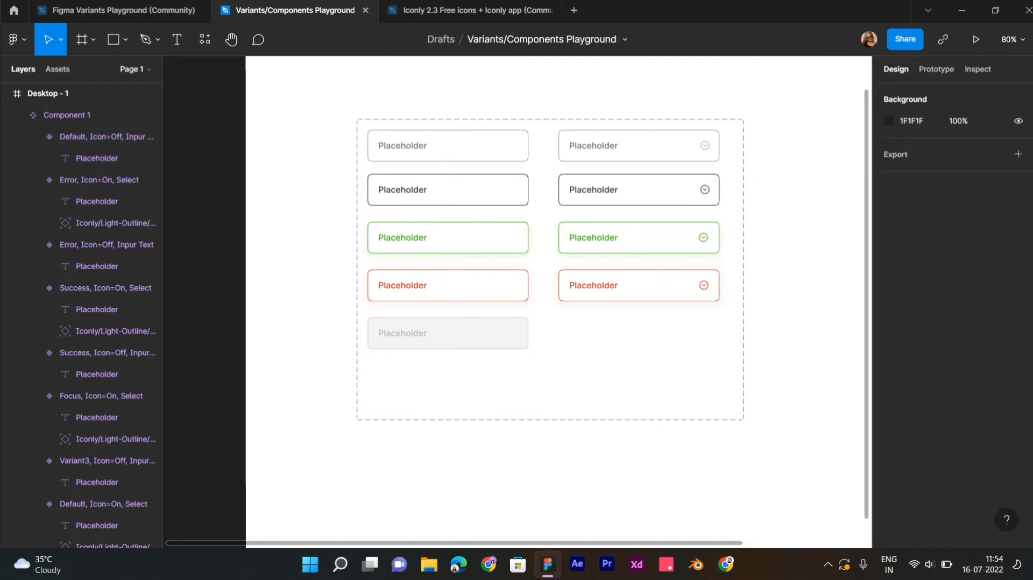
- Duplicate the grey-filled variant and place the copy directly below the red field with the arrow icon
double_click(447, 333)
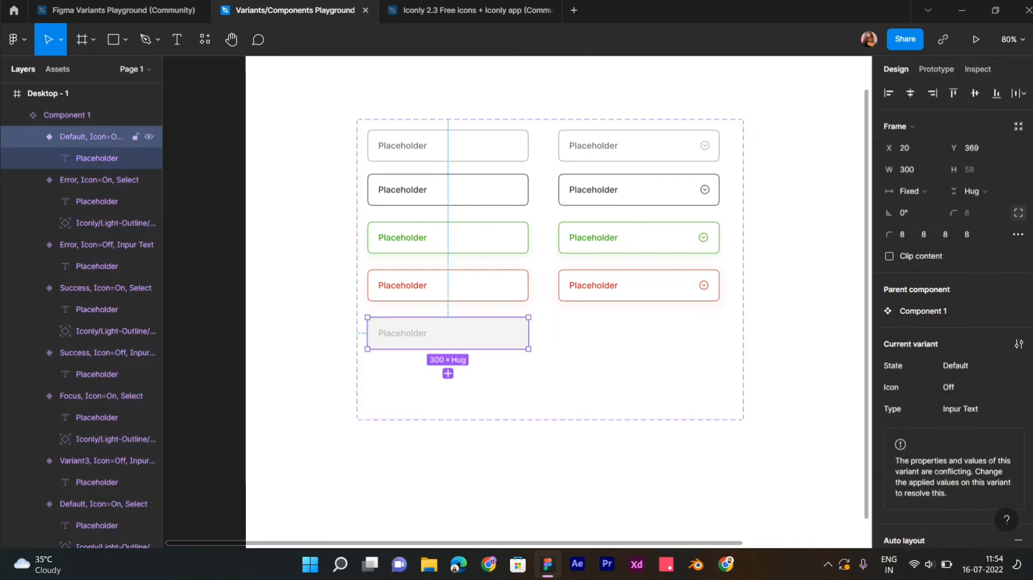
key("ctrl+d")
left_click_drag(453, 338, 638, 333)
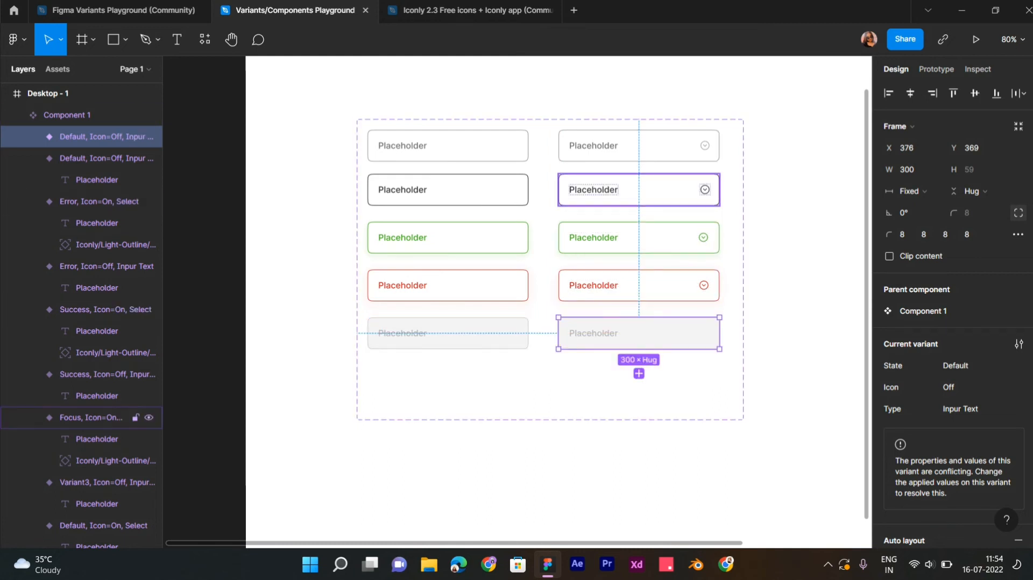
- Copy the arrow icon from the default Select field into the duplicated grey variant, at its matching end position
left_click(704, 146)
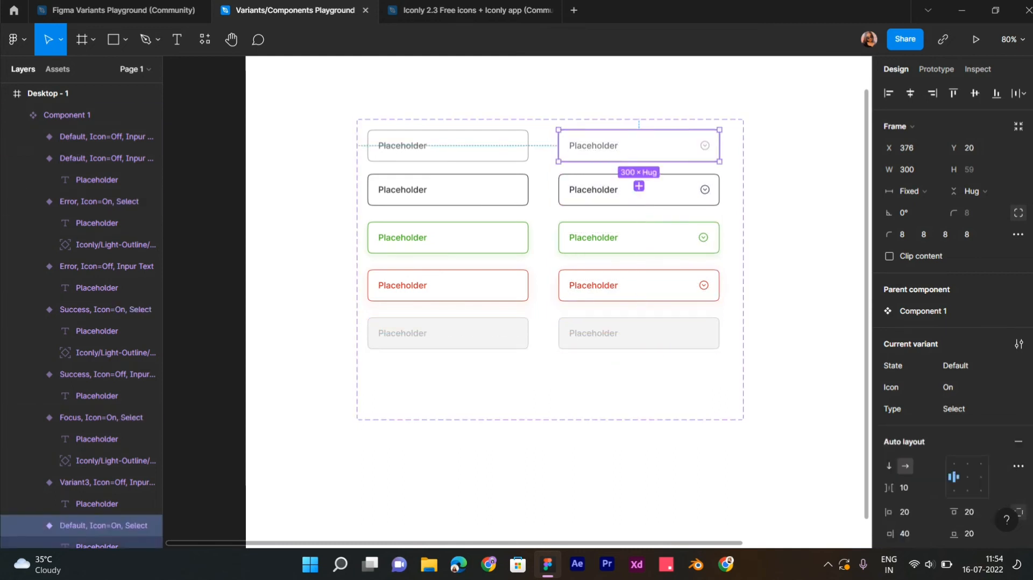
left_click(705, 146)
left_click_drag(705, 147, 705, 334)
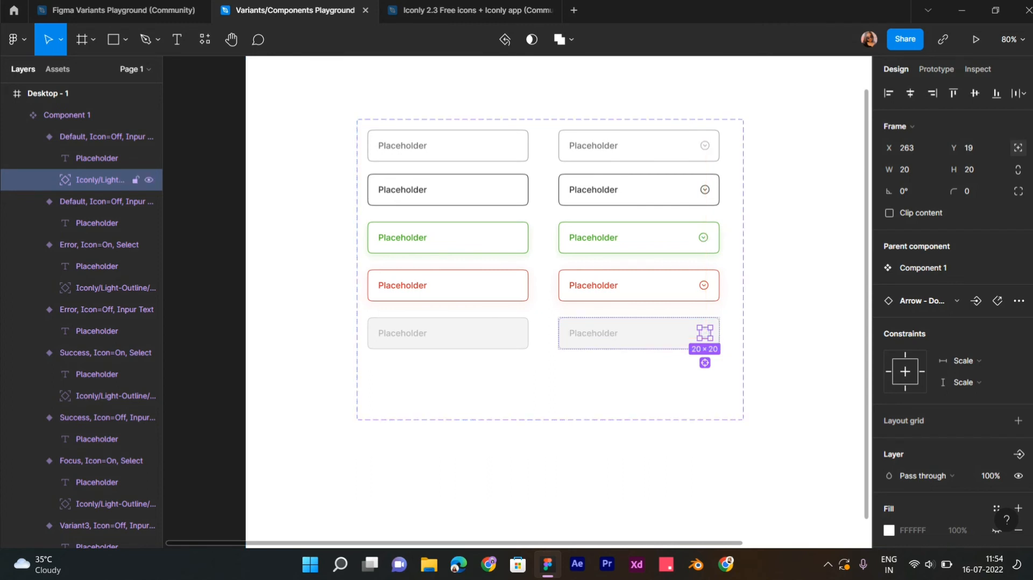
left_click(802, 365)
- Set the State of the grey variant without an icon to Disabled and the Type of its arrow-icon copy to Select
scroll(802, 365, "down", 3)
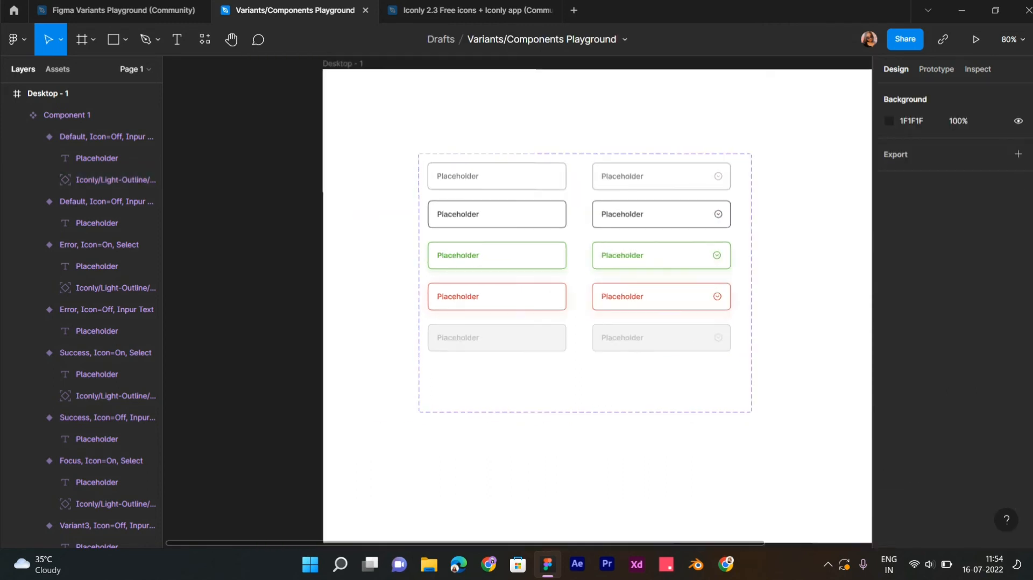
left_click(522, 339)
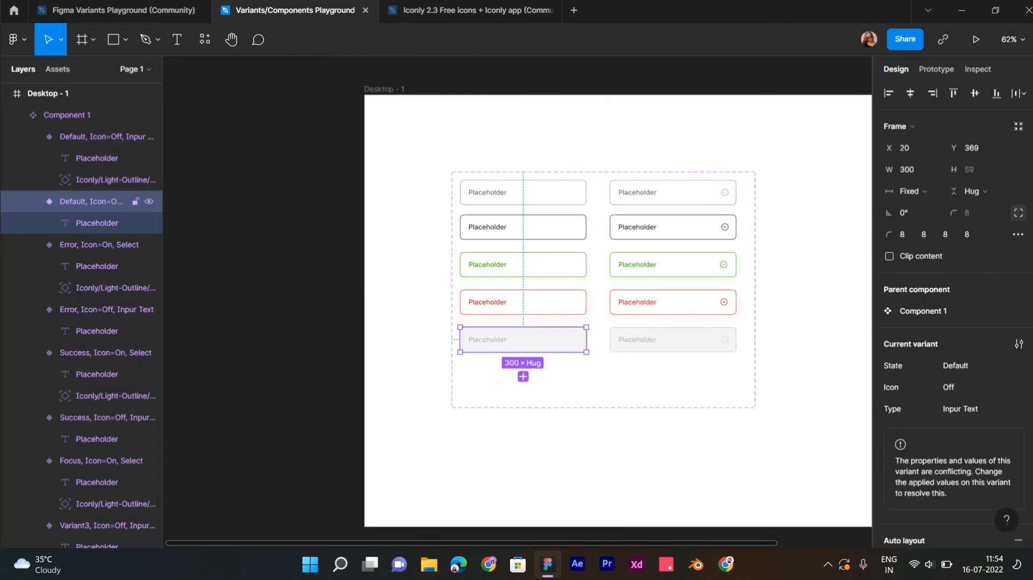
left_click(968, 365)
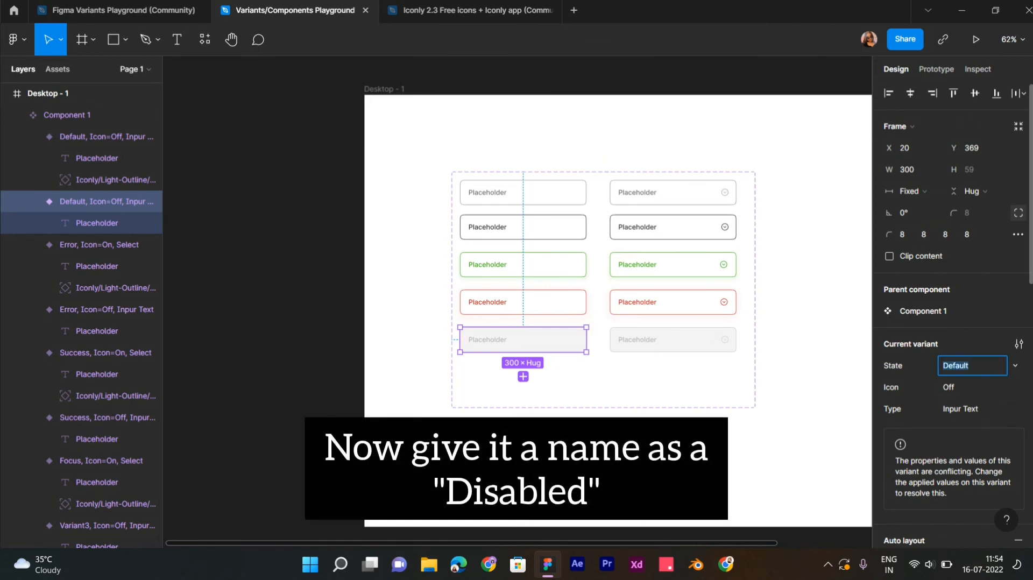
type("Disabled")
key("Return")
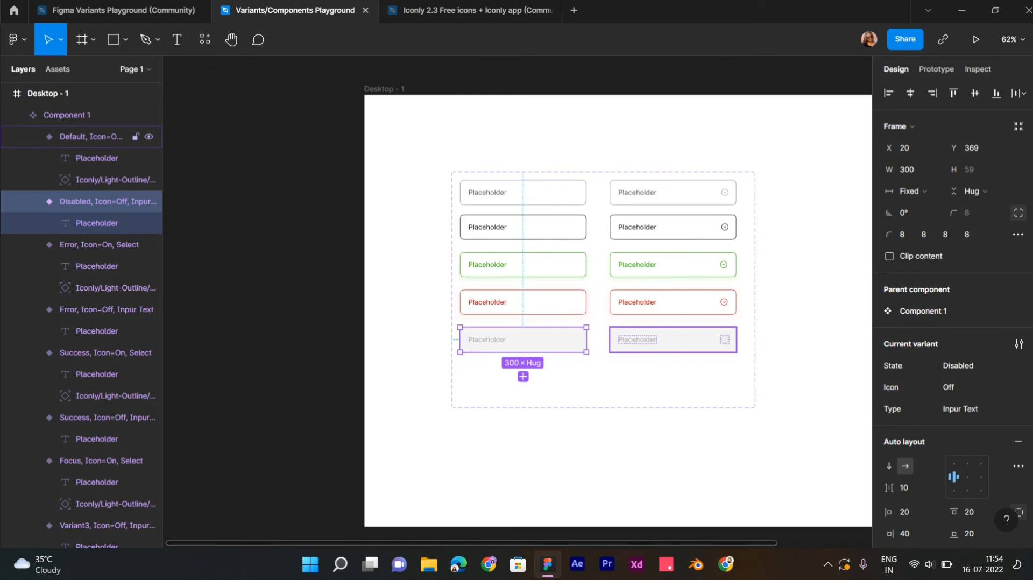
left_click(672, 339)
left_click(523, 339)
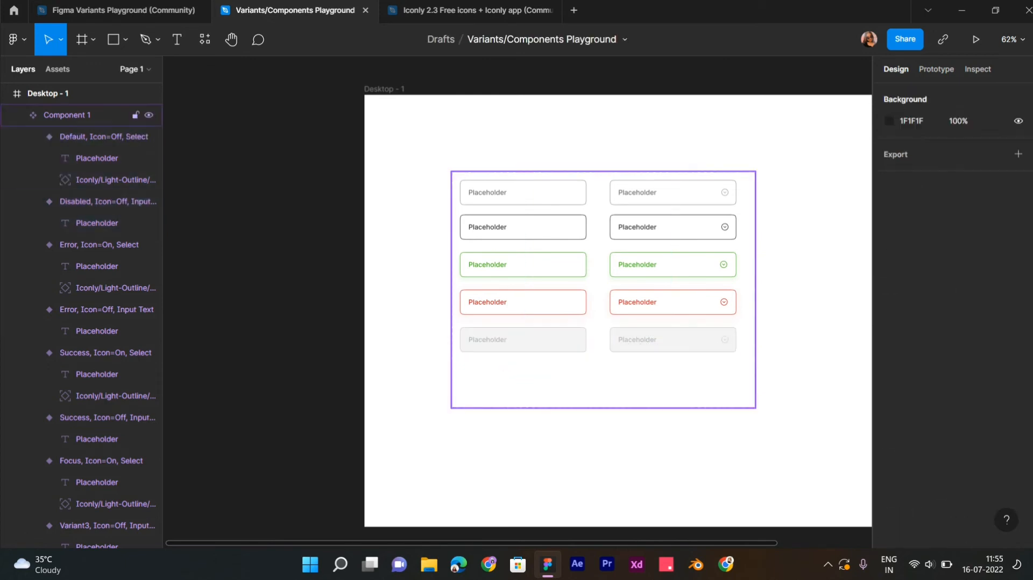
- Shorten the component set frame from its lower edge so that it ends just below the grey variants, at a height of 471
left_click(81, 115)
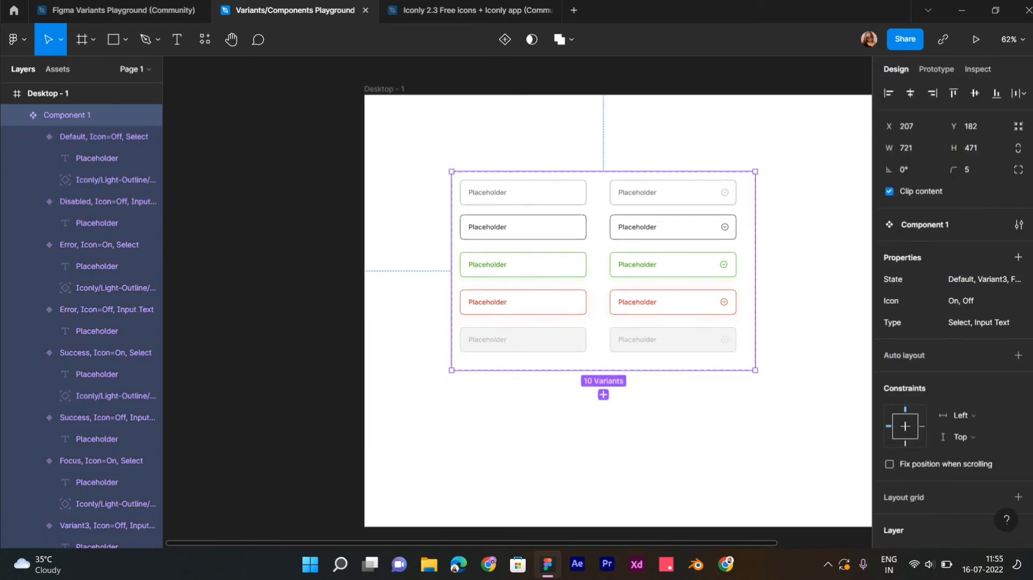
key("Escape")
scroll(517, 301, "right", 2)
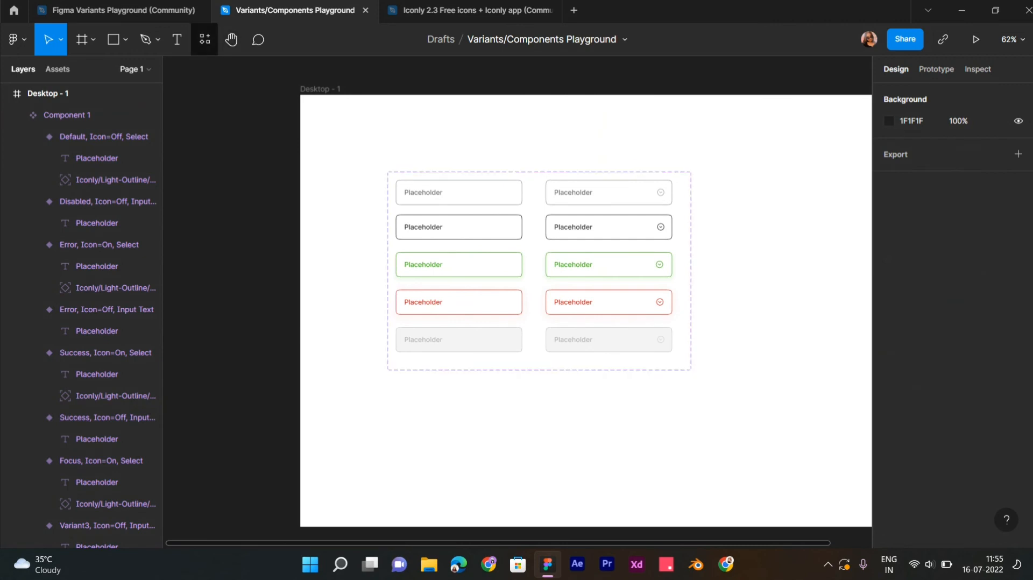
- Add the text heading "Variants" above the component set
left_click(177, 40)
left_click(391, 142)
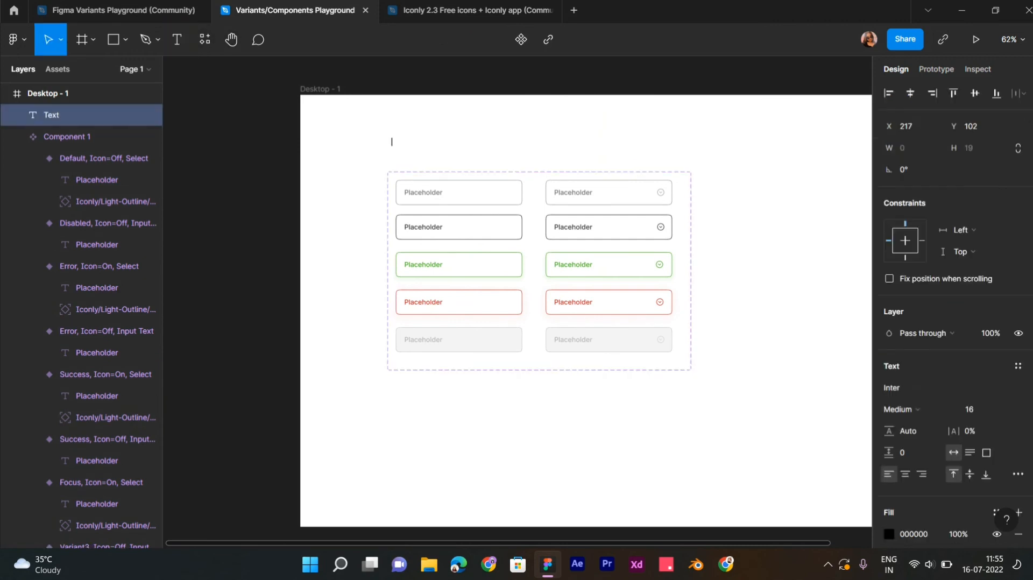
type("Vari")
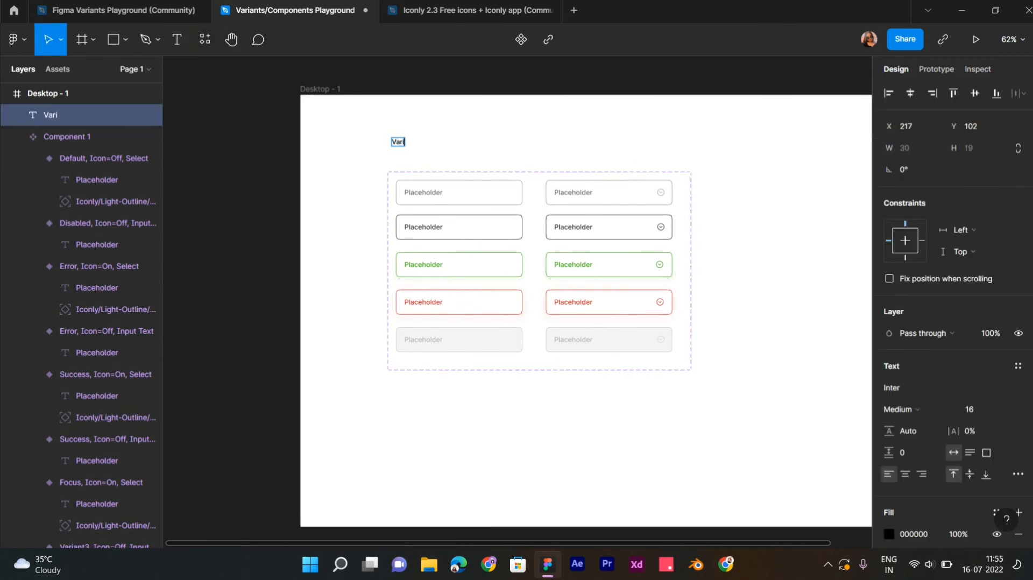
type("ants")
key("Escape")
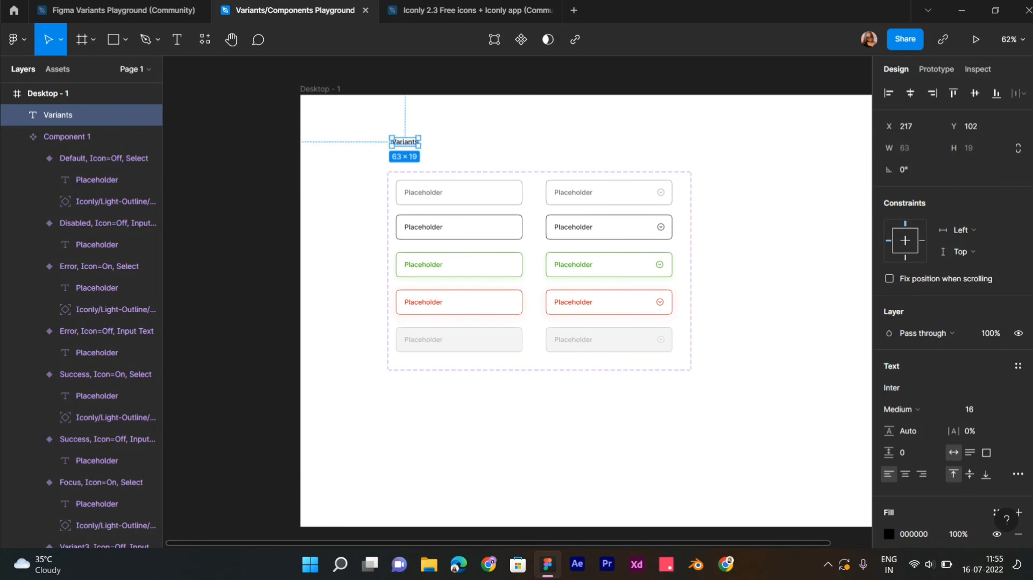
- Set the Variants heading's font size to 40 and align its left edge with the component set at X 207
scroll(585, 310, "right", 1)
left_click(968, 408)
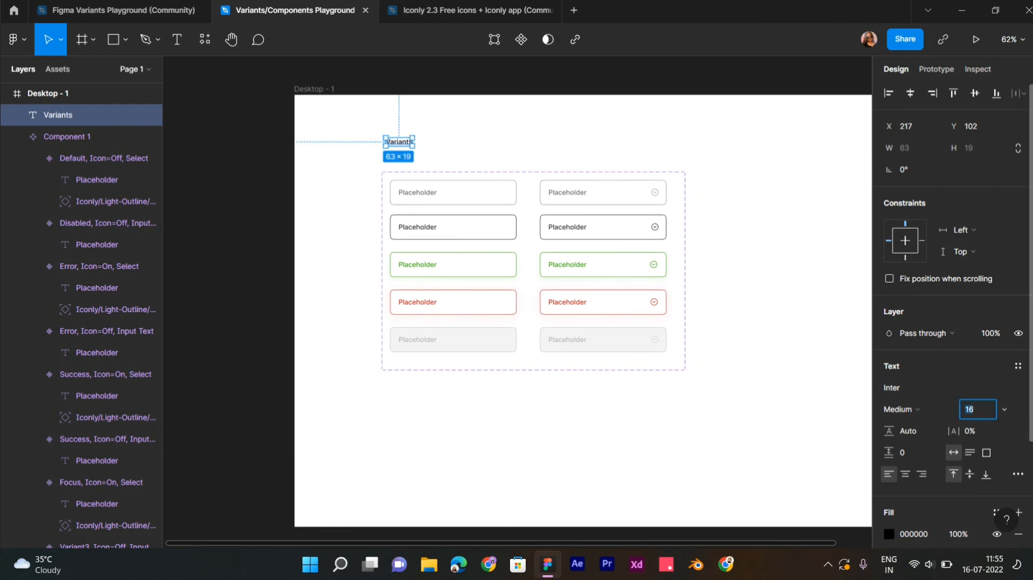
type("40")
key("Return")
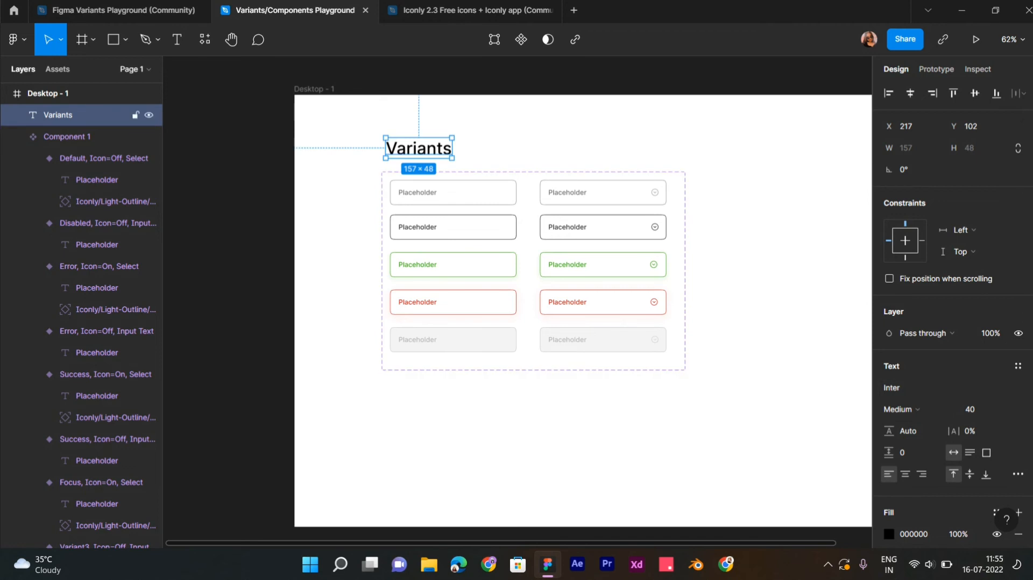
key("shift+Left")
key("Escape")
scroll(503, 135, "down", 3)
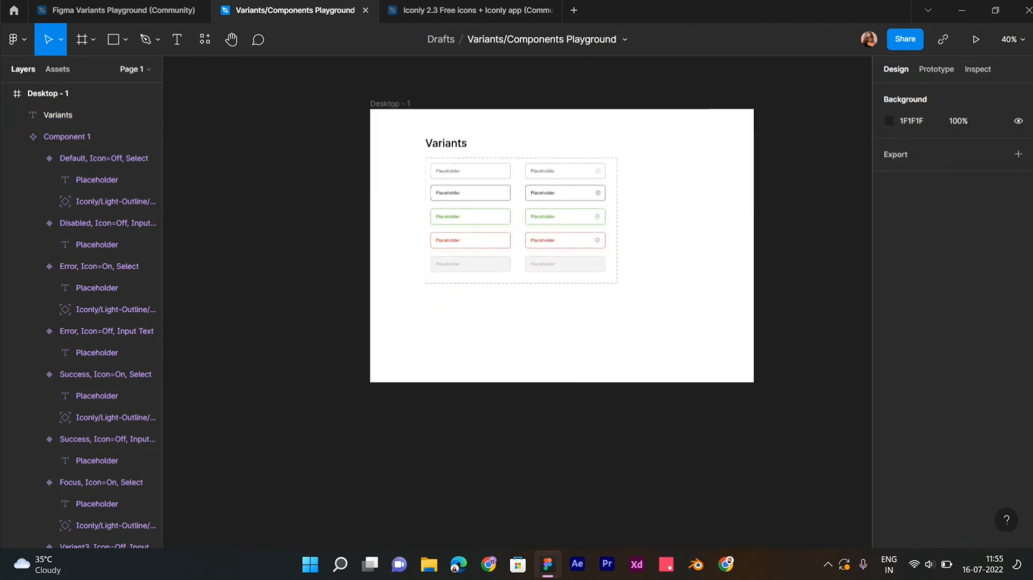
- Move the Variants heading and the component set together towards the frame's left edge, to X 88
left_click_drag(401, 131, 632, 277)
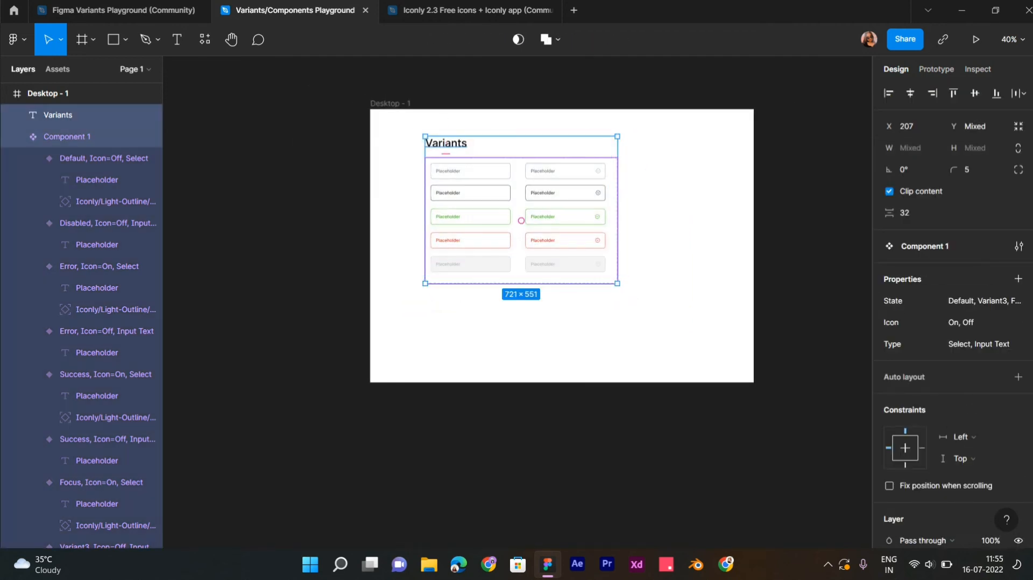
left_click_drag(520, 220, 489, 217)
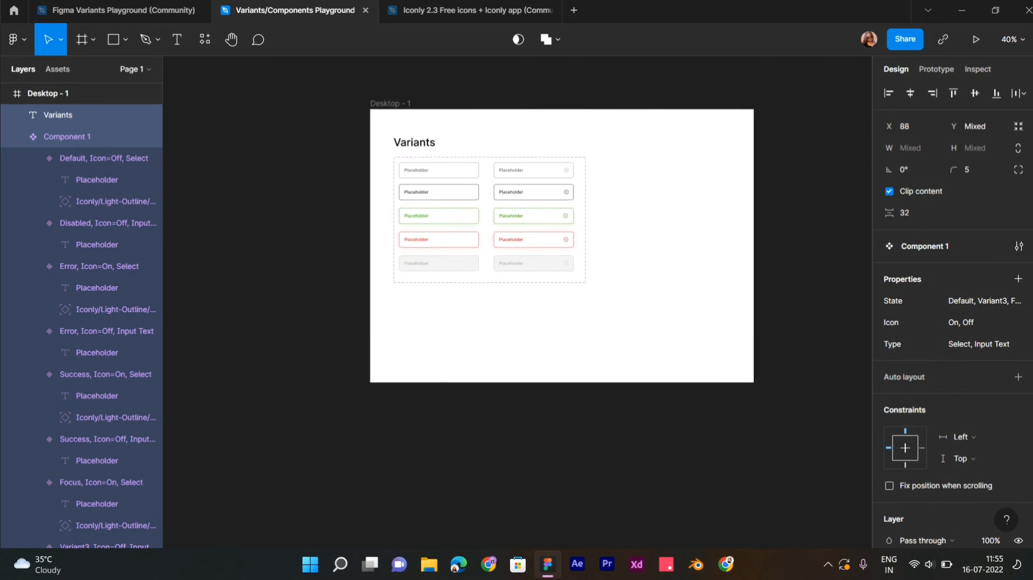
scroll(480, 133, "up", 2)
- Duplicate the Variants heading to X 940 at the same height and change the copy's text to "Instance"
left_click(383, 147)
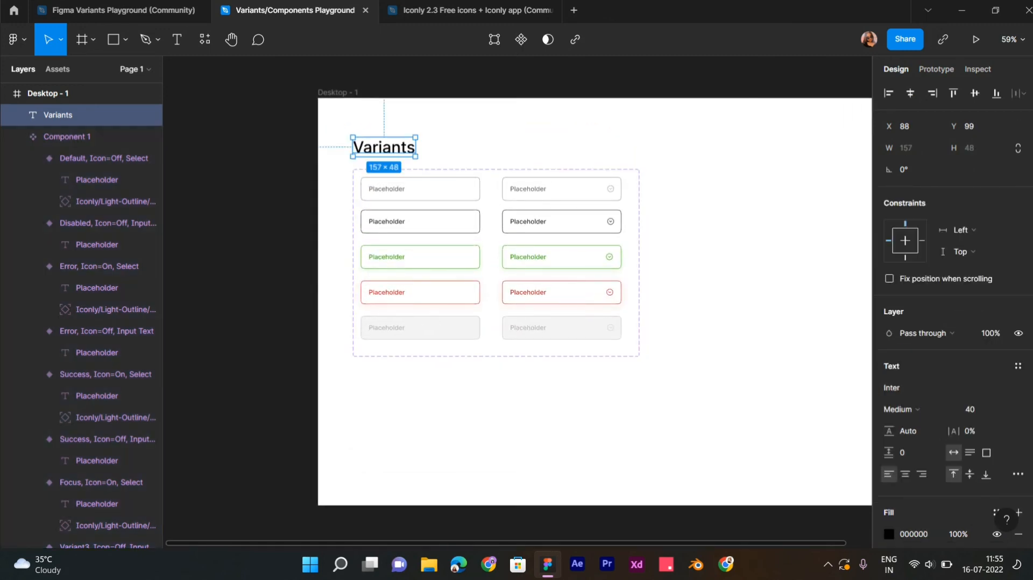
left_click_drag(384, 147, 725, 146)
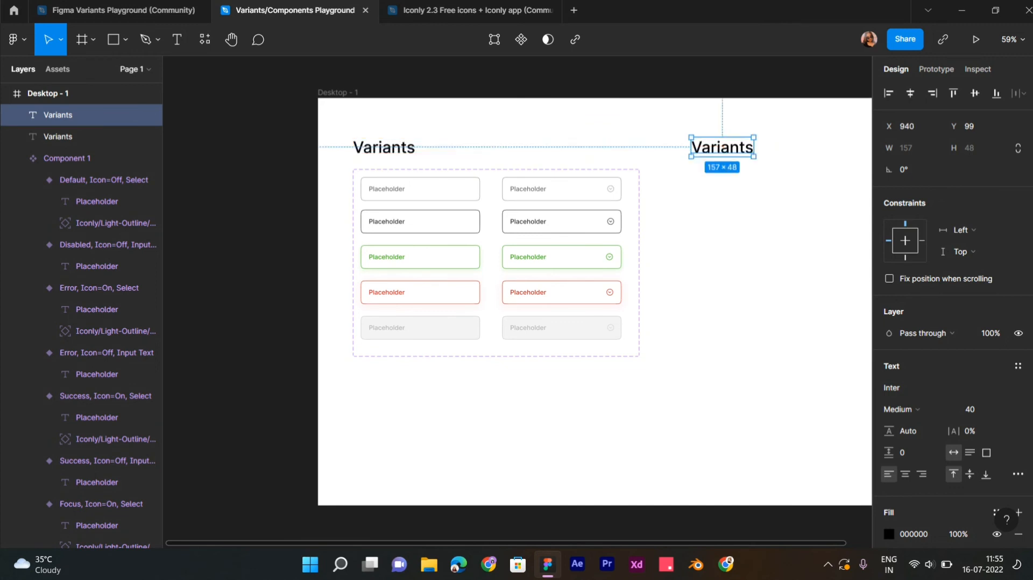
double_click(725, 147)
type("Instance")
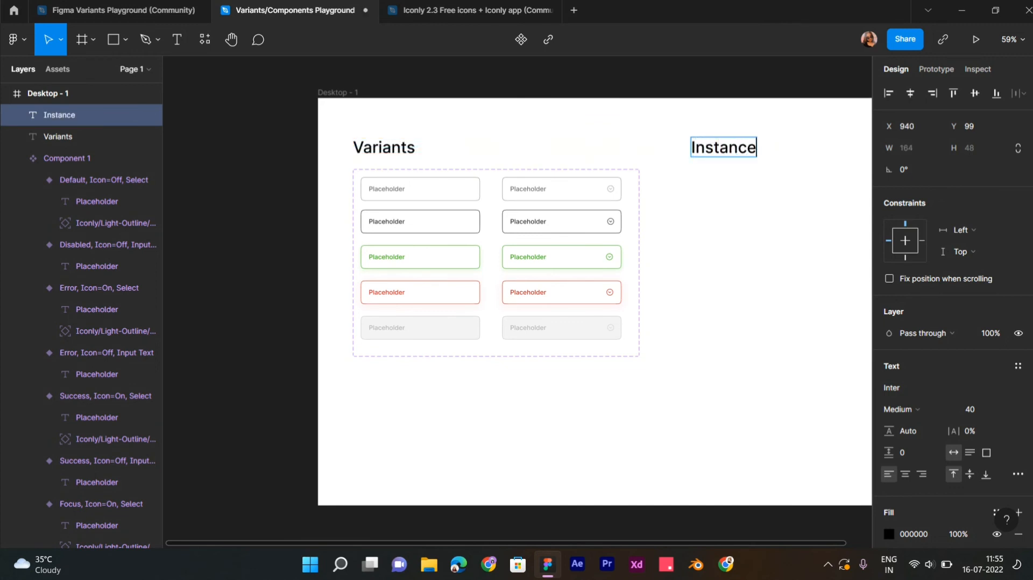
key("Escape")
key("Escape")
- Shorten the Desktop - 1 frame from its lower edge to a height of 808
scroll(516, 269, "right", 5)
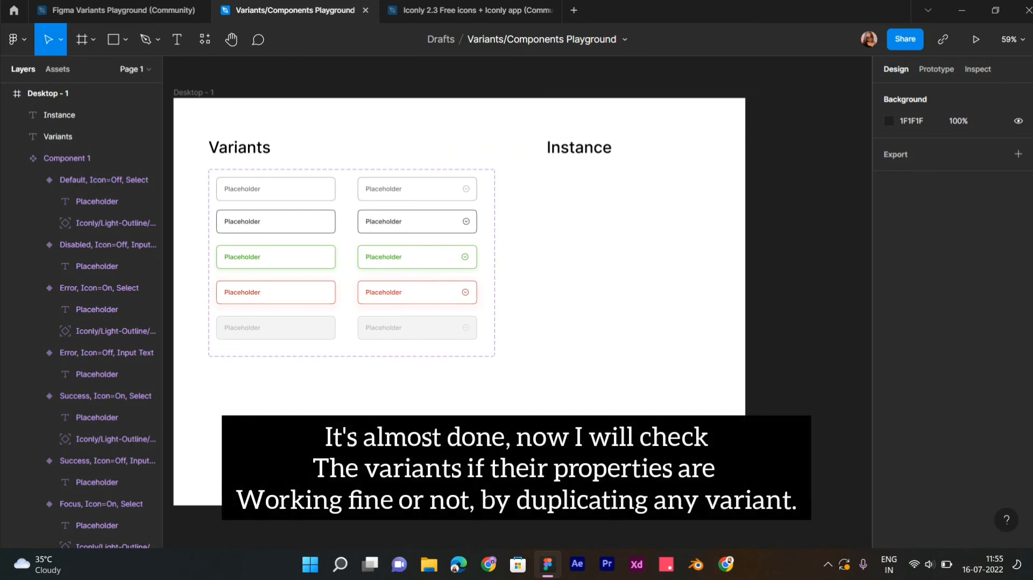
left_click(193, 93)
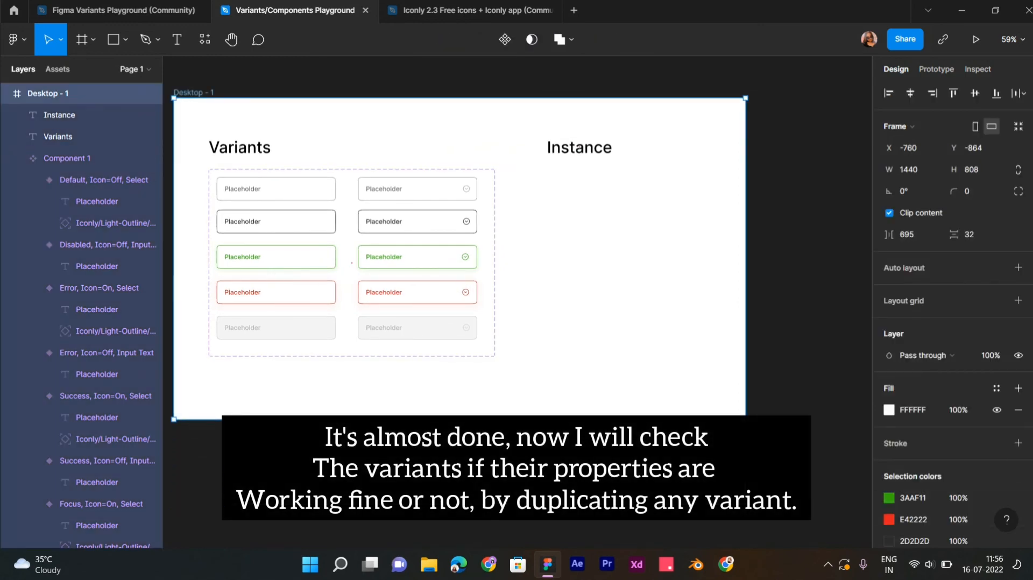
key("Escape")
- Create an instance of the default Input Text variant and align it below the Instance heading at X 940, Y 199
scroll(517, 258, "left", 1)
double_click(326, 189)
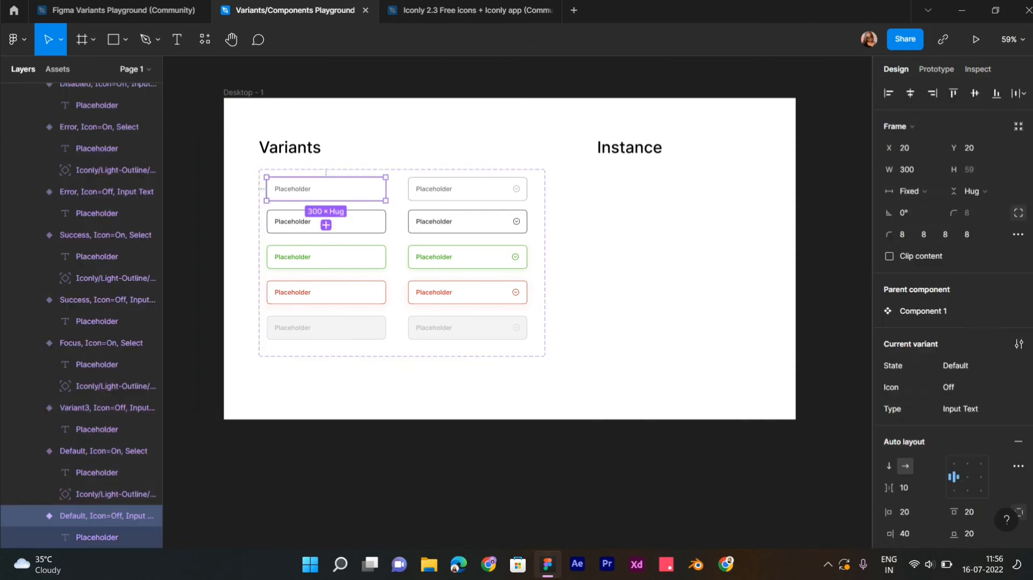
left_click_drag(326, 189, 647, 189)
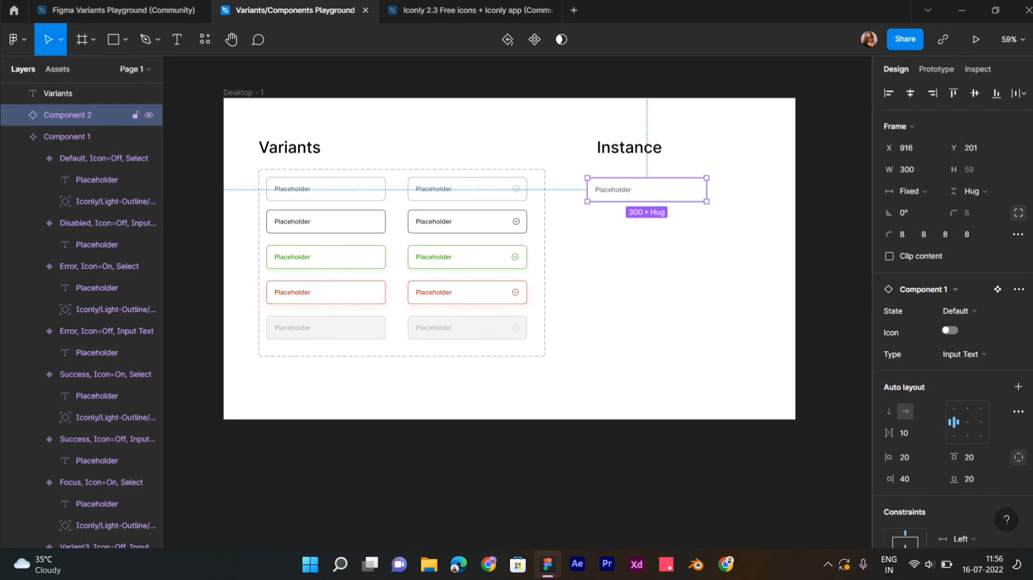
left_click_drag(646, 189, 655, 188)
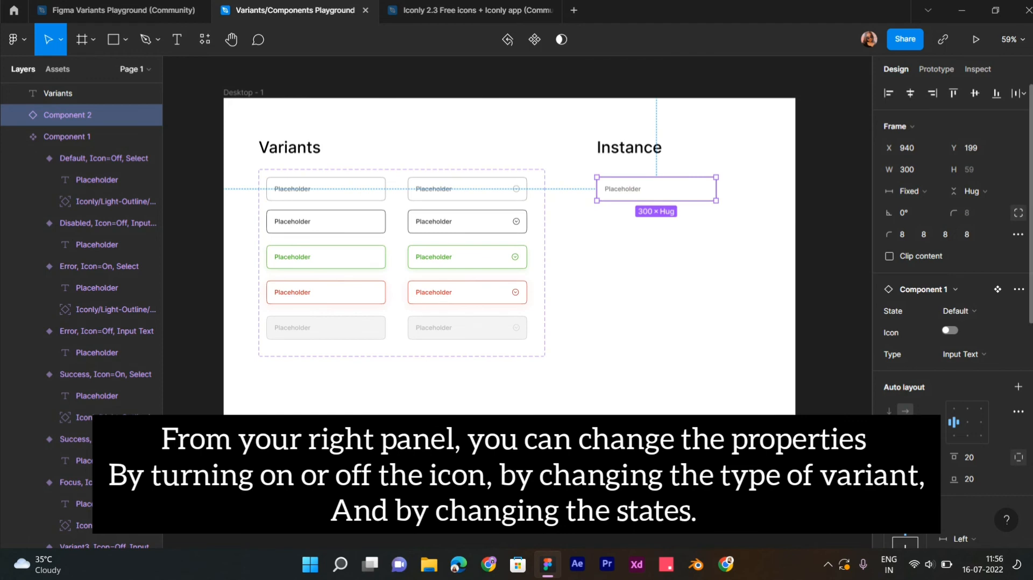
- Test the instance's State property by choosing Variant3, the black Focus variant, and switching to Success
left_click(981, 311)
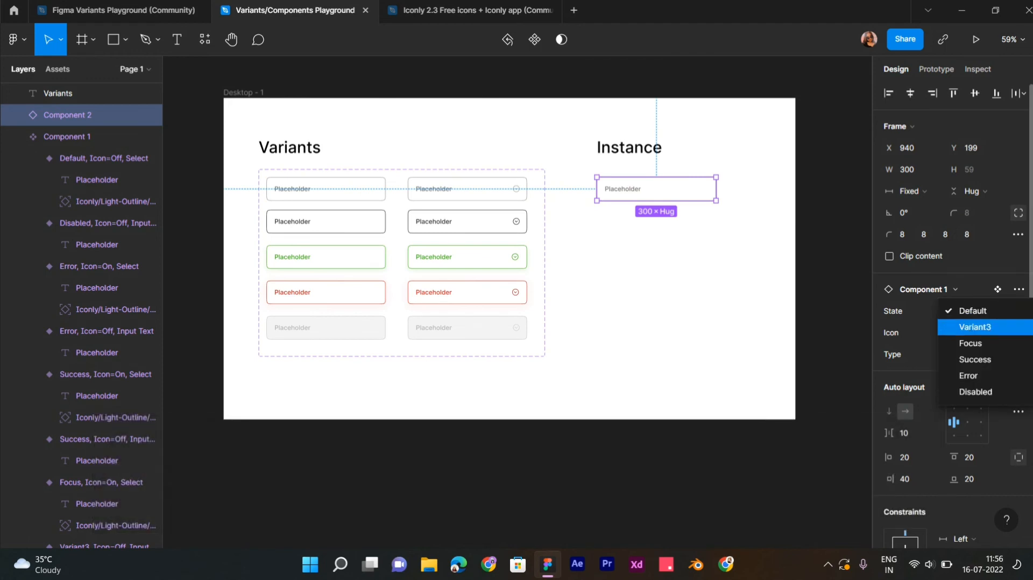
left_click(974, 327)
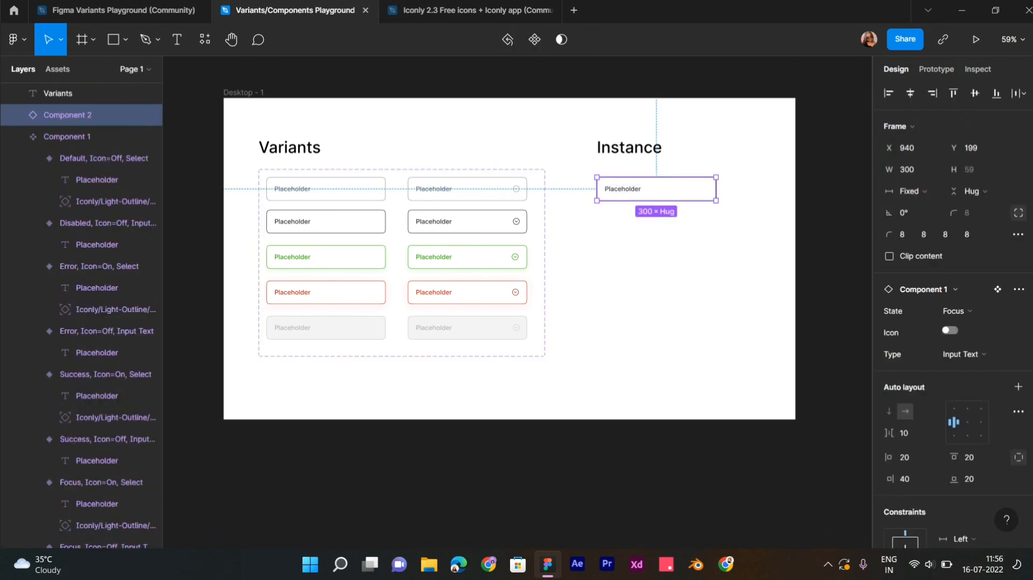
left_click(956, 311)
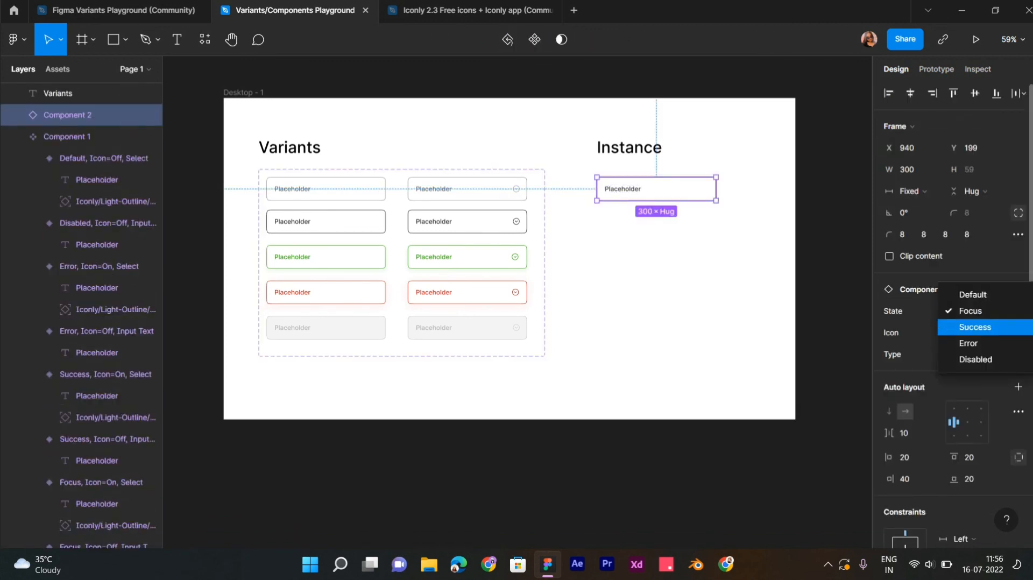
left_click(974, 327)
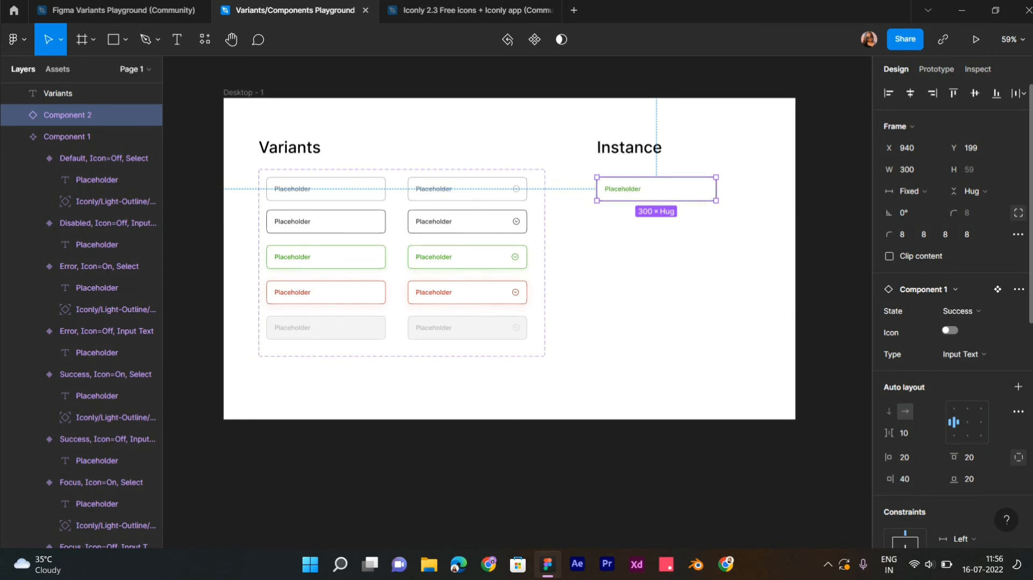
- Test the instance's Icon and Type properties by turning Icon on, switching Type to Input Text and returning it to Select
left_click(949, 330)
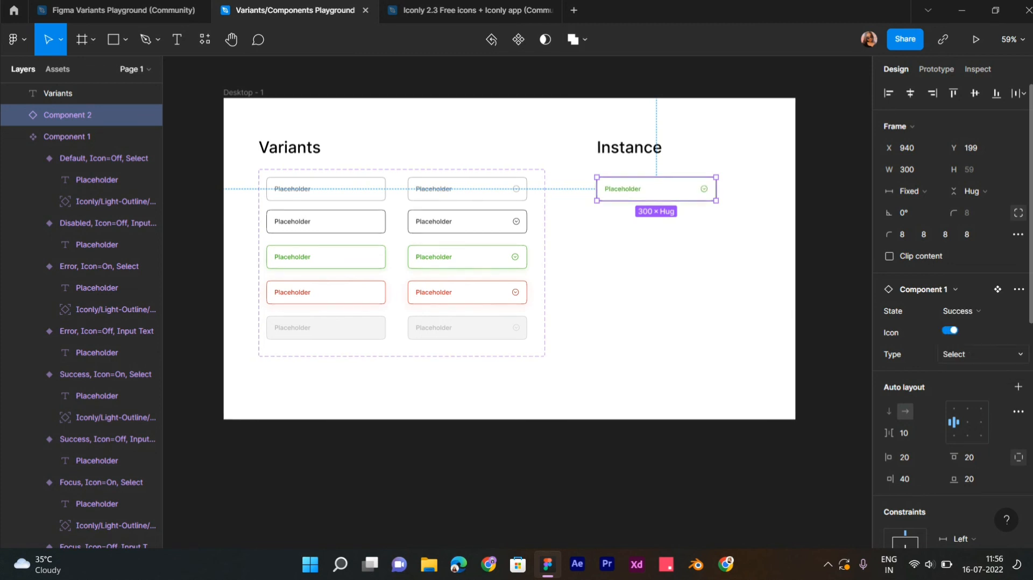
left_click(981, 354)
left_click(977, 370)
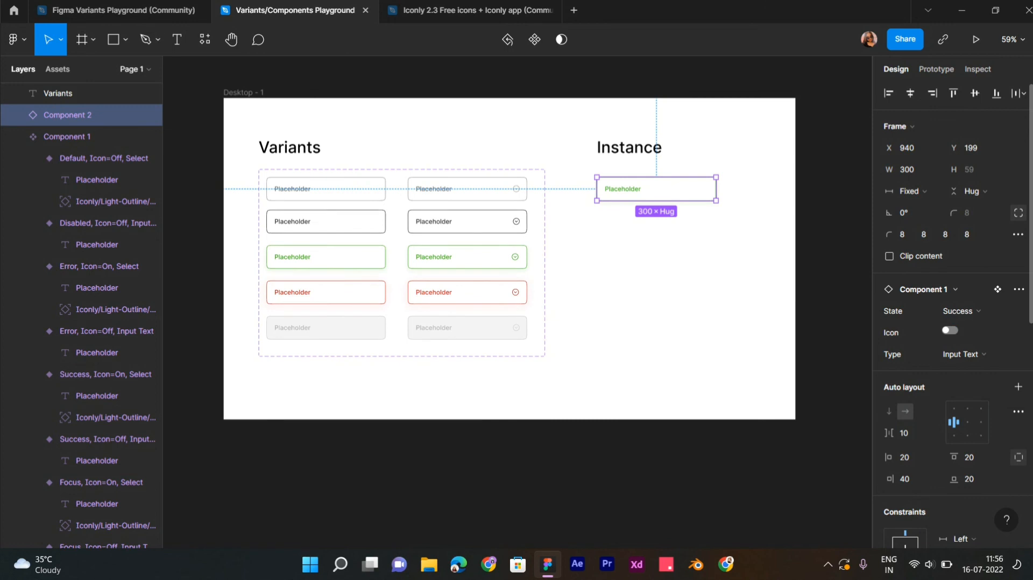
left_click(982, 354)
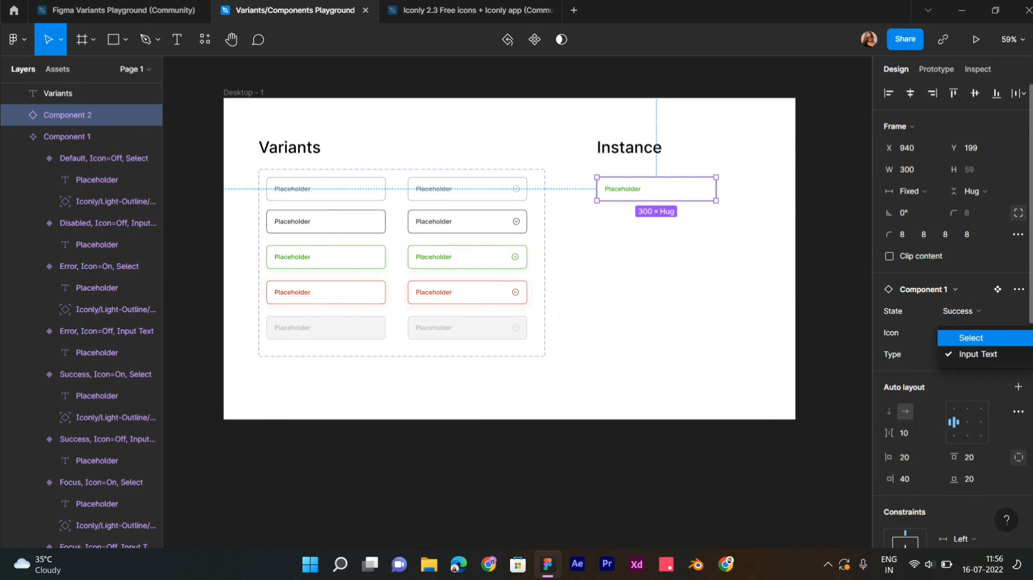
left_click(968, 338)
- Switch the instance to Focus, try the Input Text type, turn Icon back on, and set State to Default
left_click(982, 311)
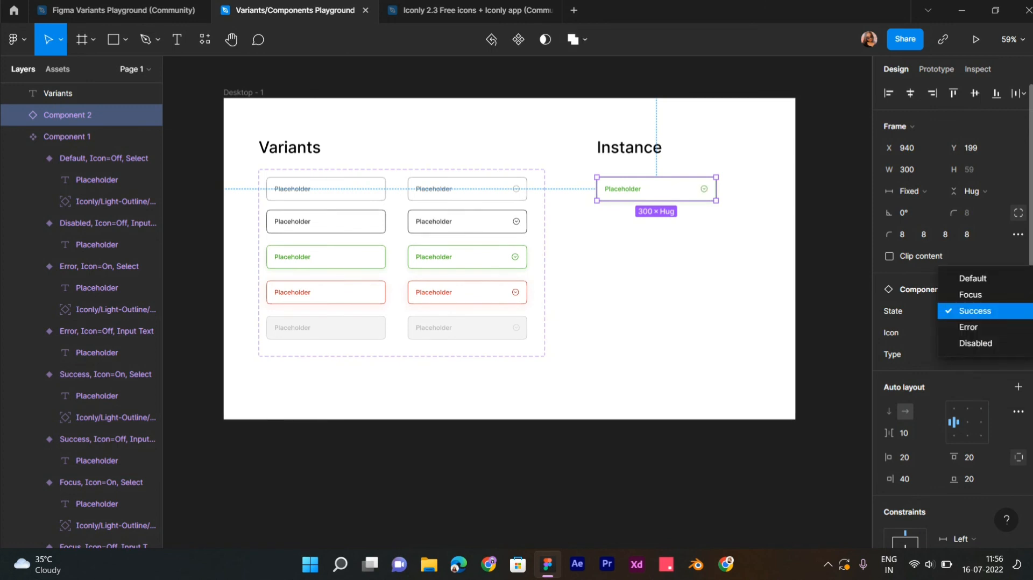
left_click(970, 294)
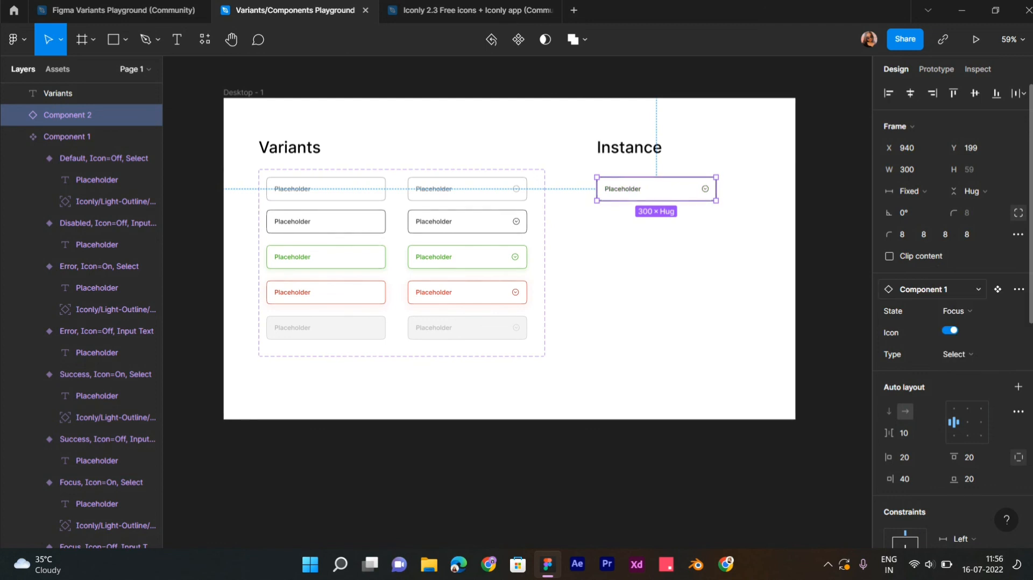
left_click(968, 354)
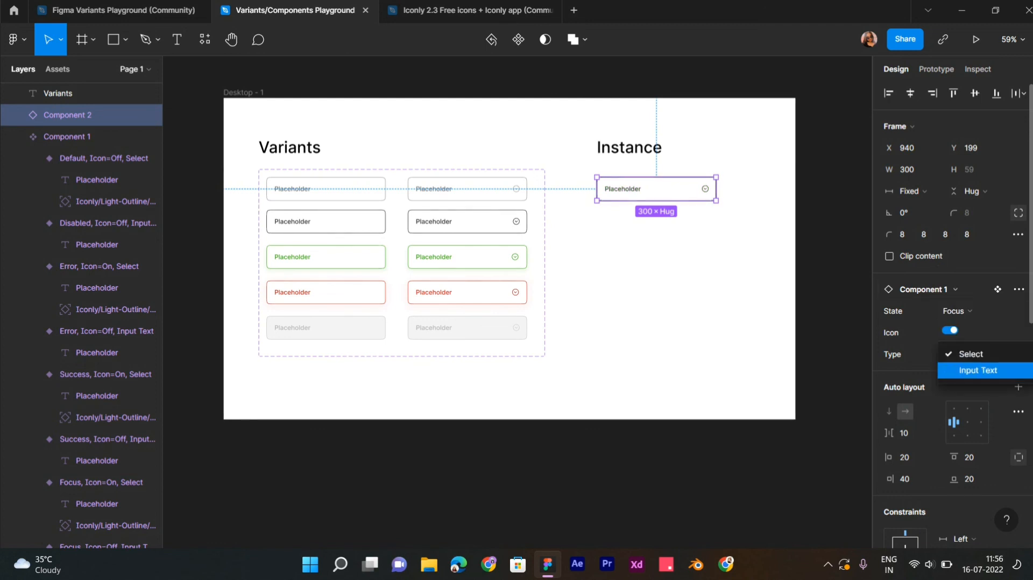
left_click(968, 371)
left_click(949, 330)
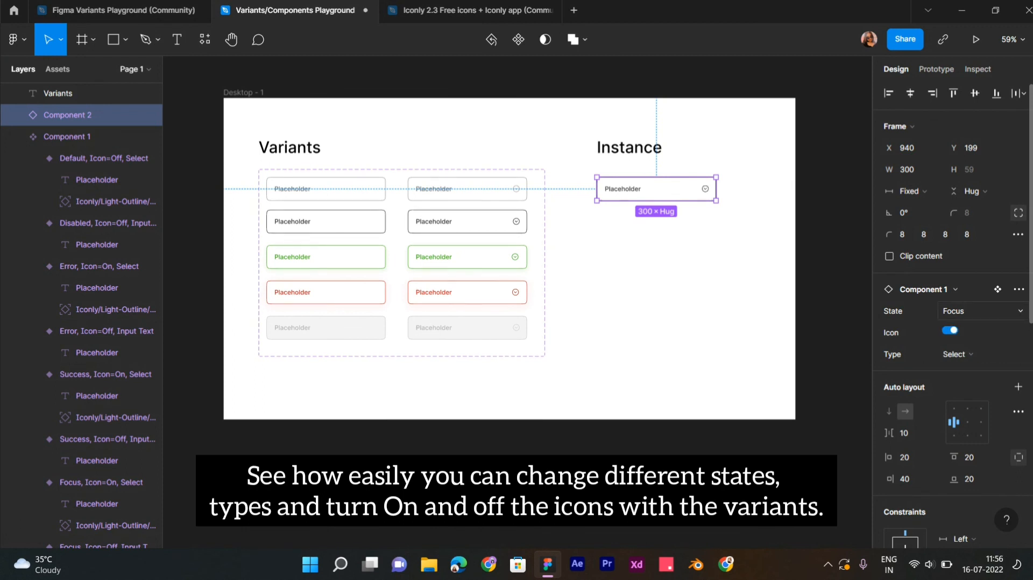
left_click(968, 311)
left_click(914, 294)
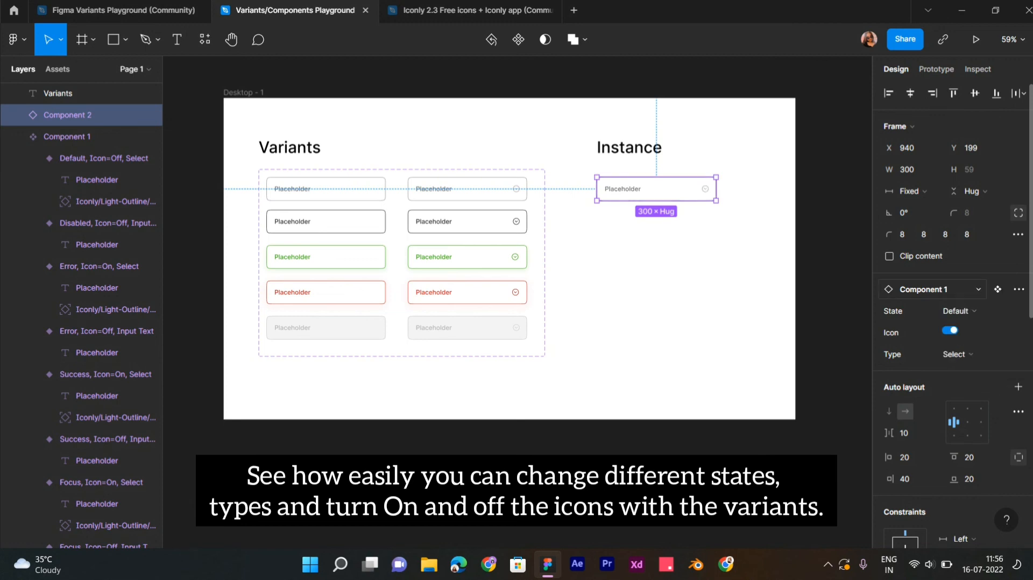
- Test the instance's State property by switching it to Disabled, Error and Success in turn
left_click(957, 311)
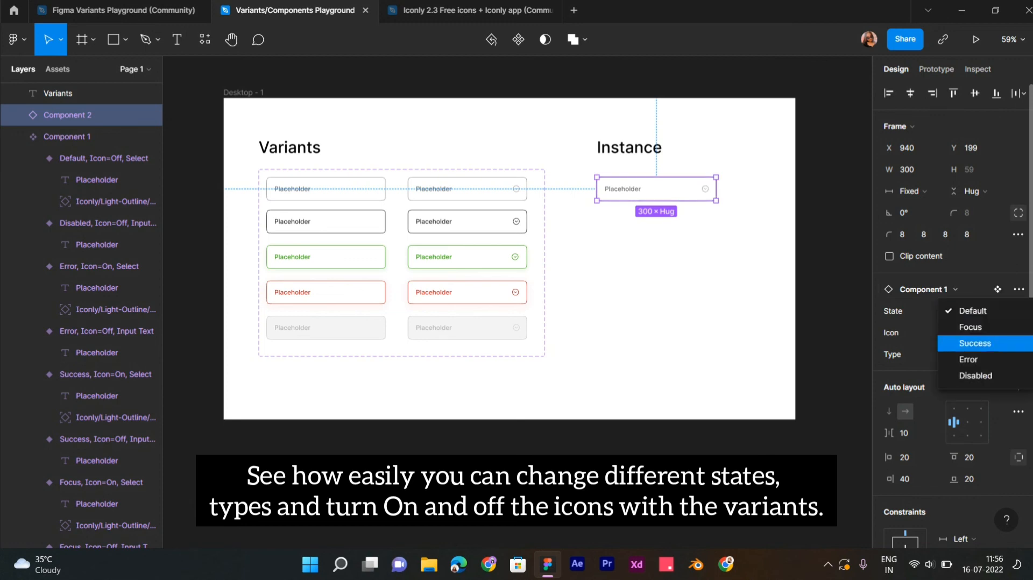
left_click(975, 375)
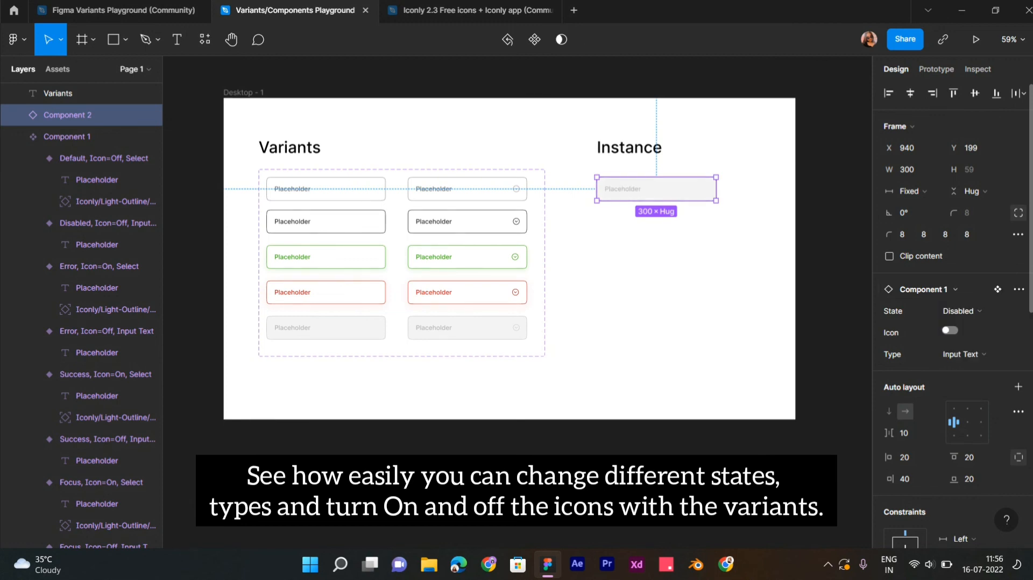
key("Escape")
left_click(982, 311)
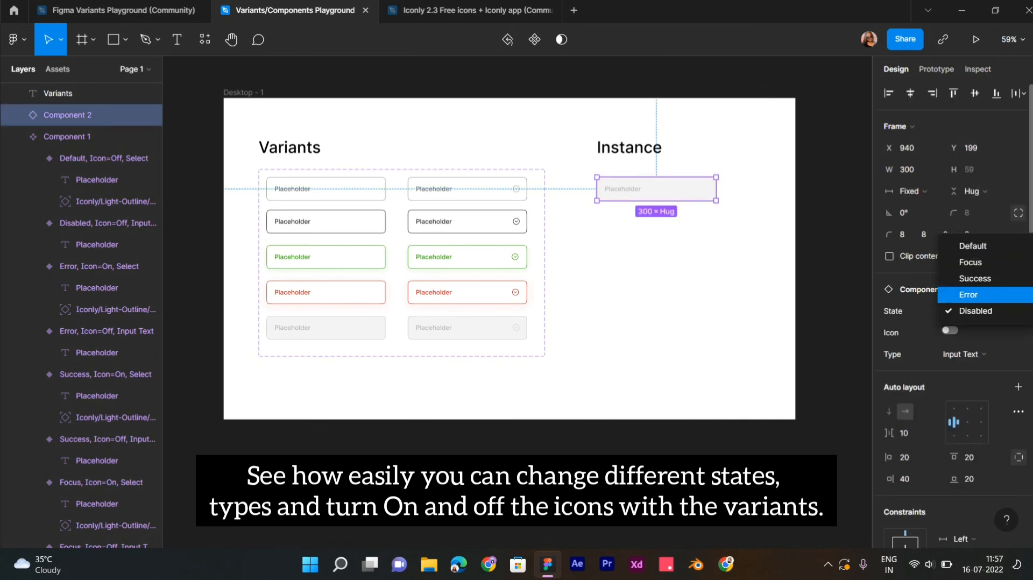
left_click(968, 294)
left_click(982, 310)
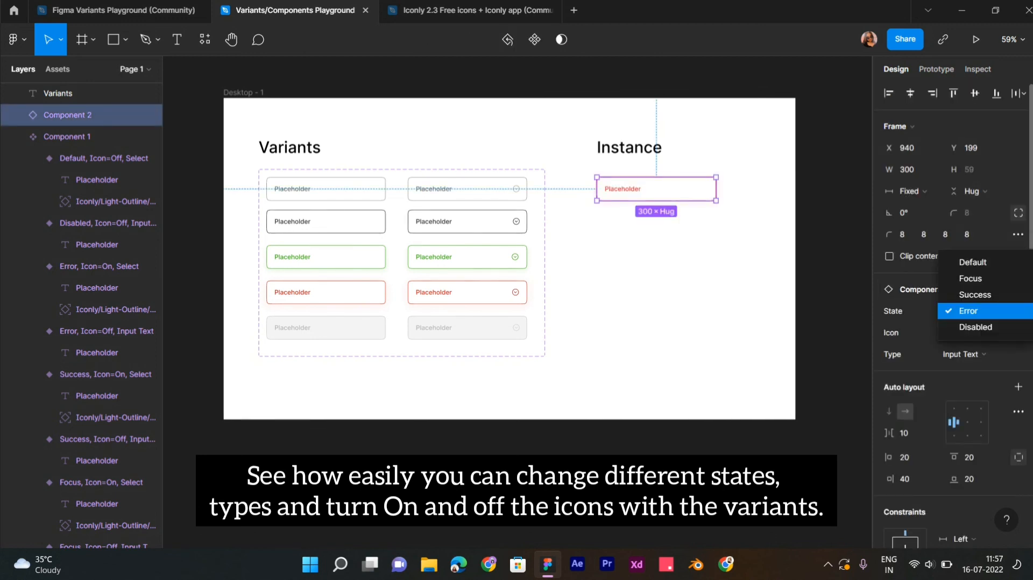
left_click(975, 295)
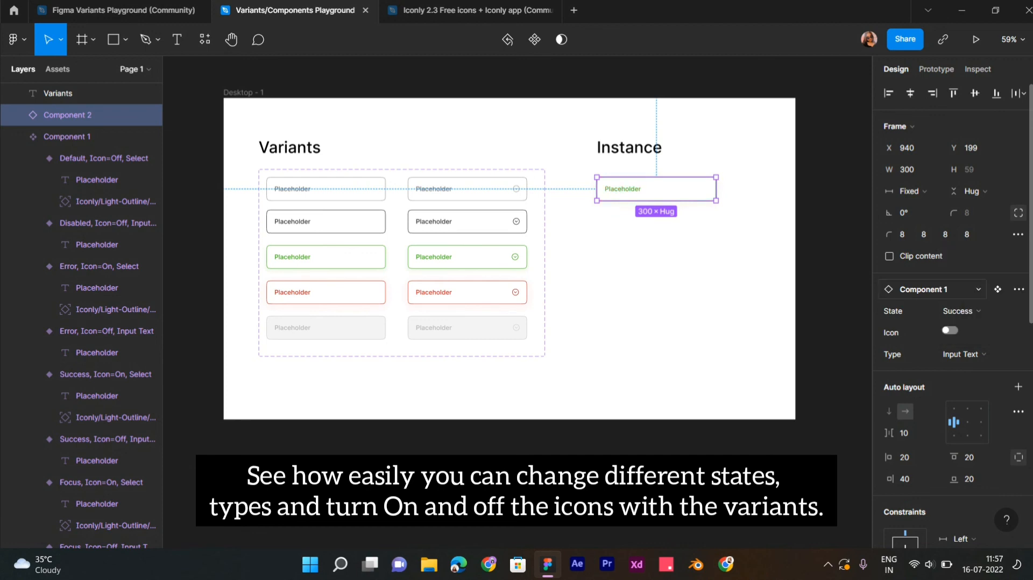
- Continue testing the instance's State property by switching it to Focus, Default and Disabled in turn
left_click(982, 311)
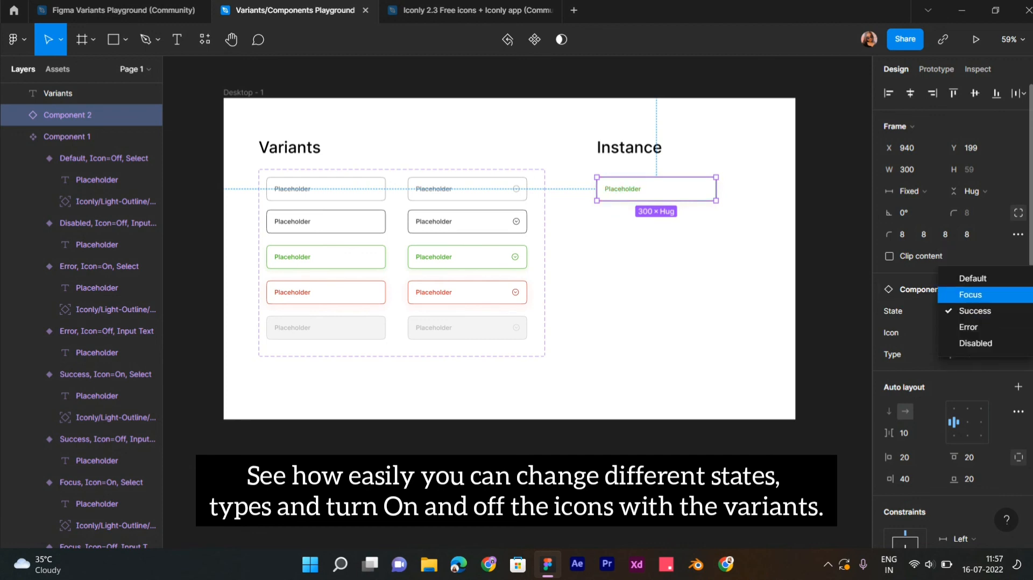
left_click(970, 295)
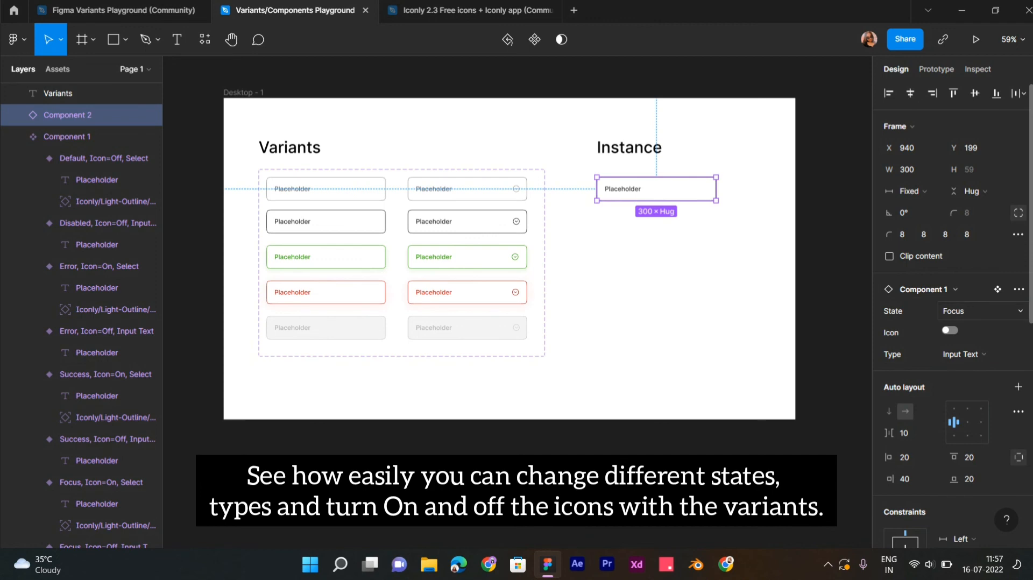
left_click(982, 311)
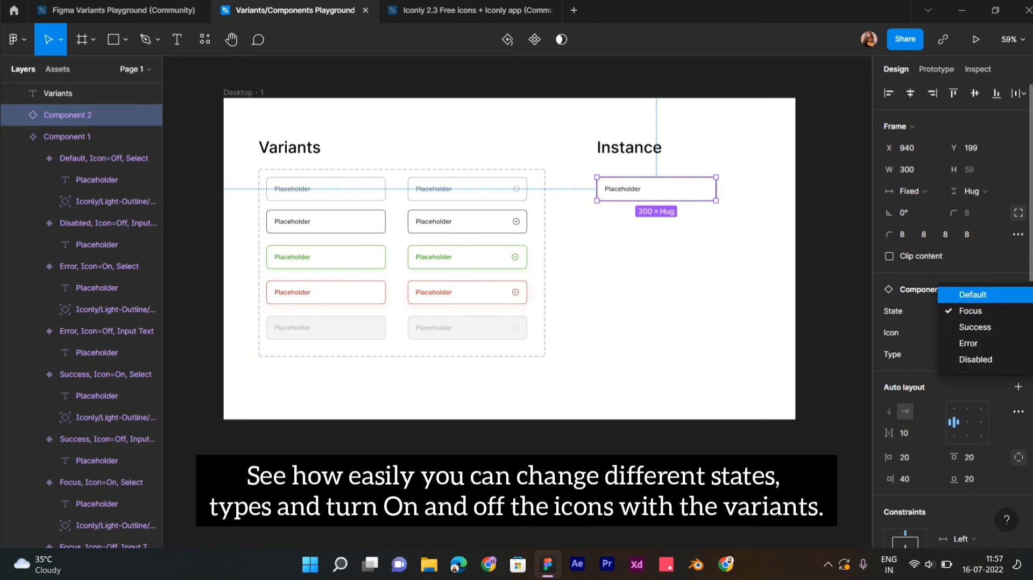
left_click(973, 294)
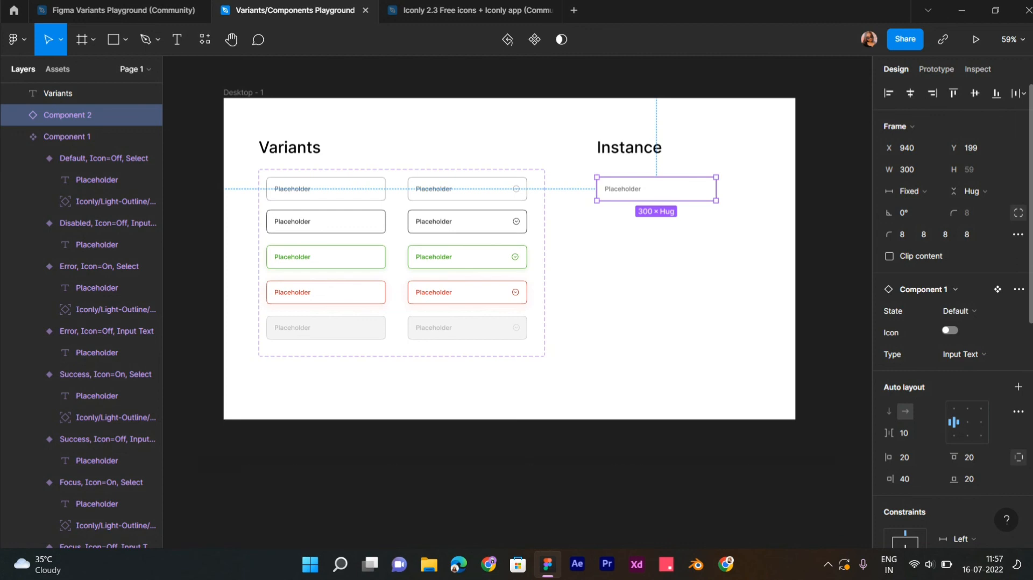
left_click(982, 311)
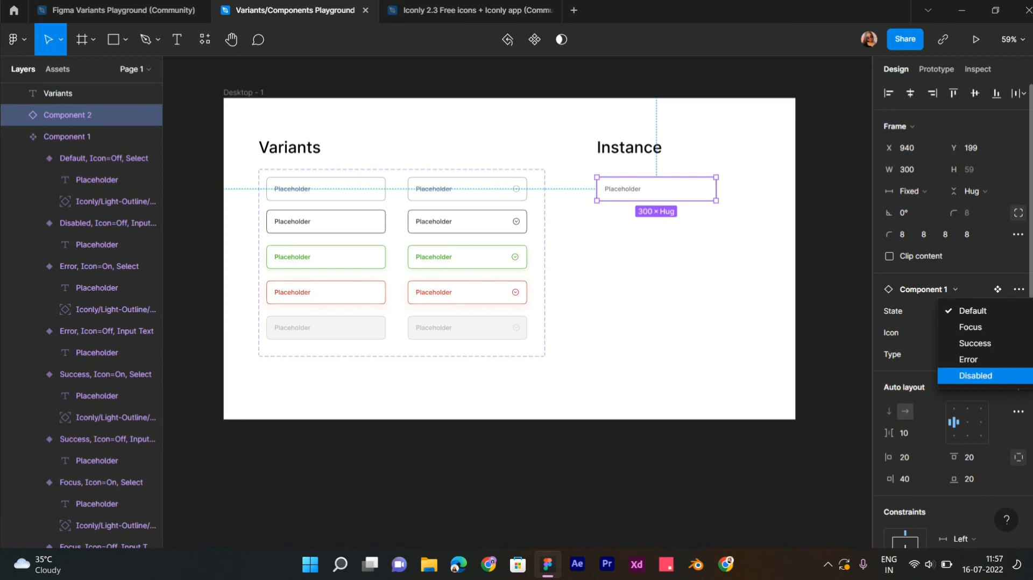
left_click(975, 375)
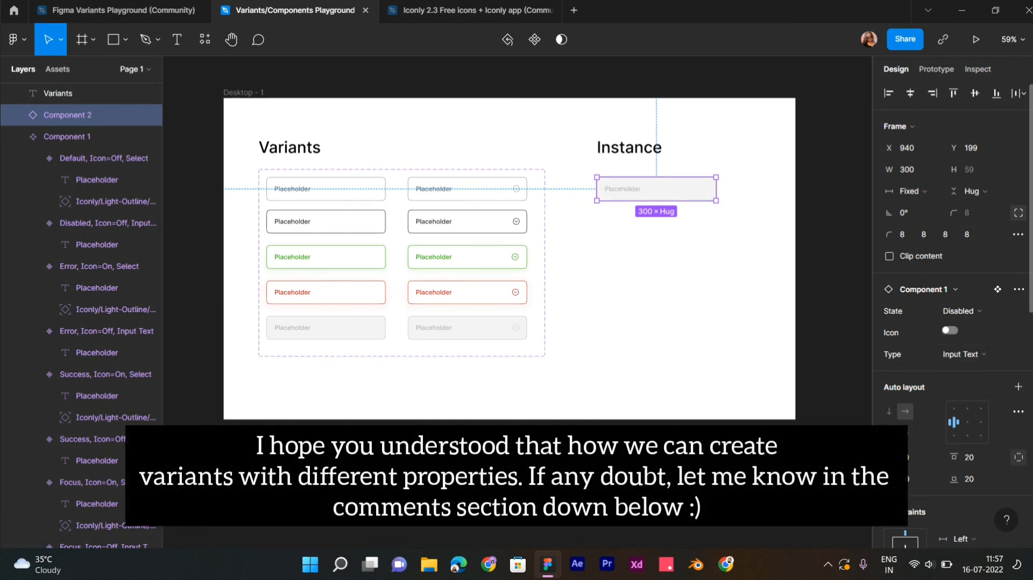
- Undo the instance's recent State changes back to the Default Select variant with Icon on, and deselect it
key("ctrl+z")
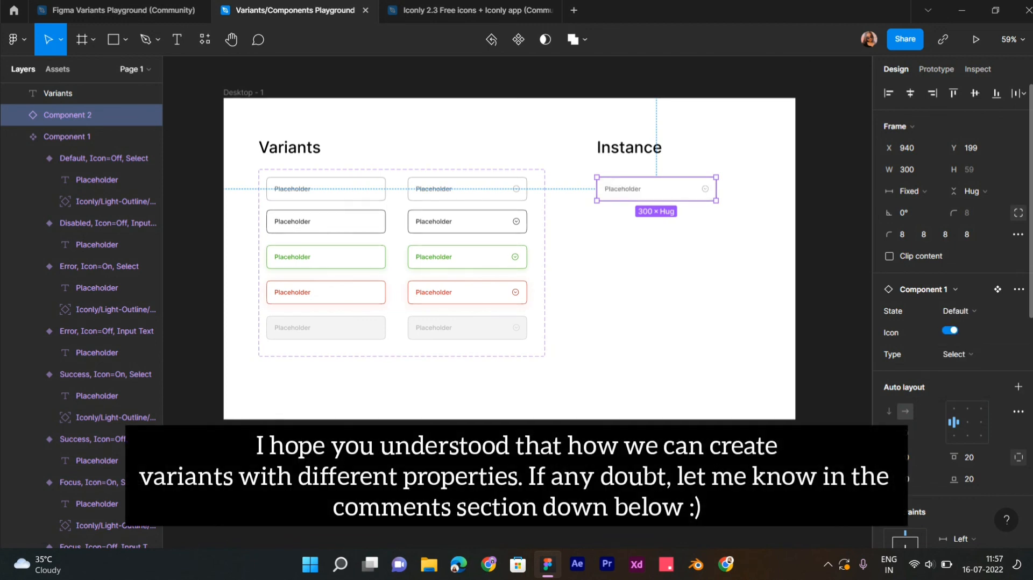
key("ctrl+shift+z")
key("ctrl+z")
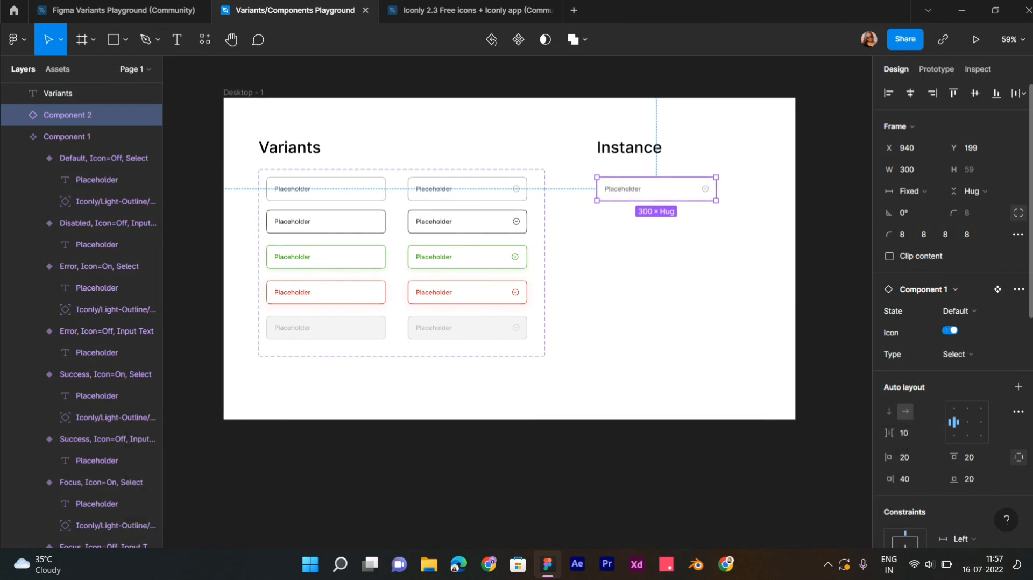
key("Escape")
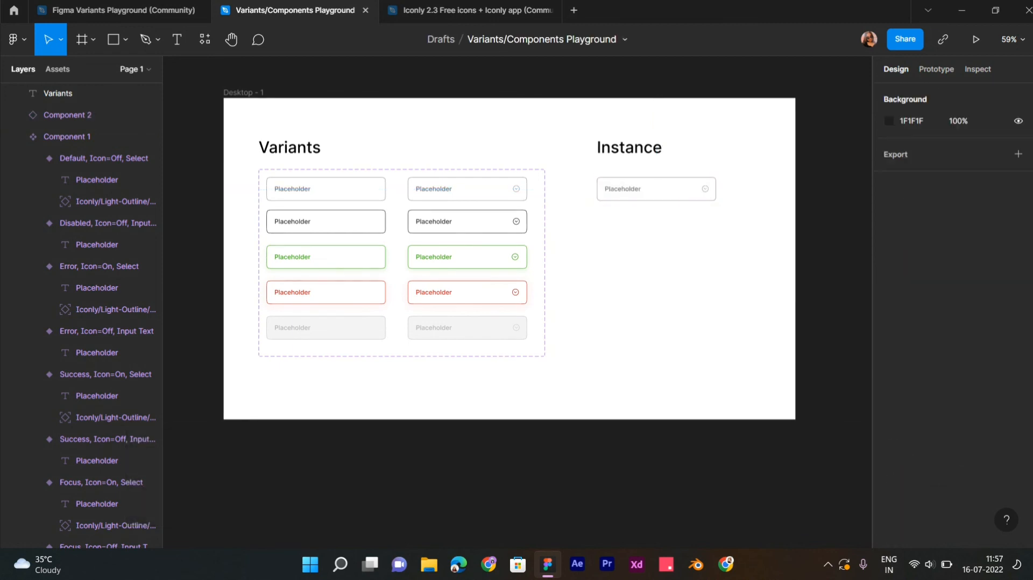